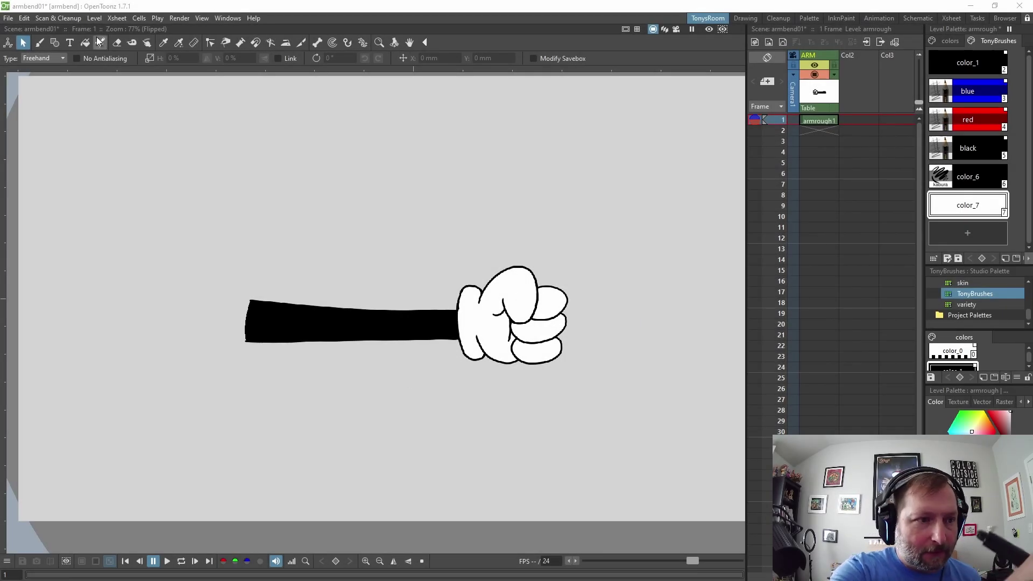
Set the Plastic tool's Create Mesh edge length to about 17.35 mm, with Mesh Margin at 5.
{"action": "left_click", "coordinate": [360, 43]}
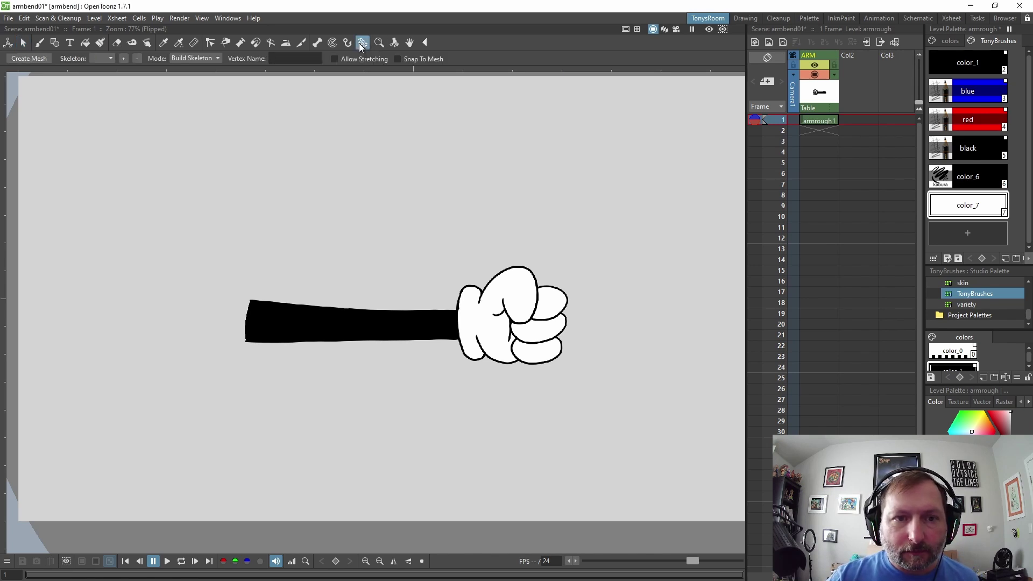
{"action": "left_click", "coordinate": [35, 59]}
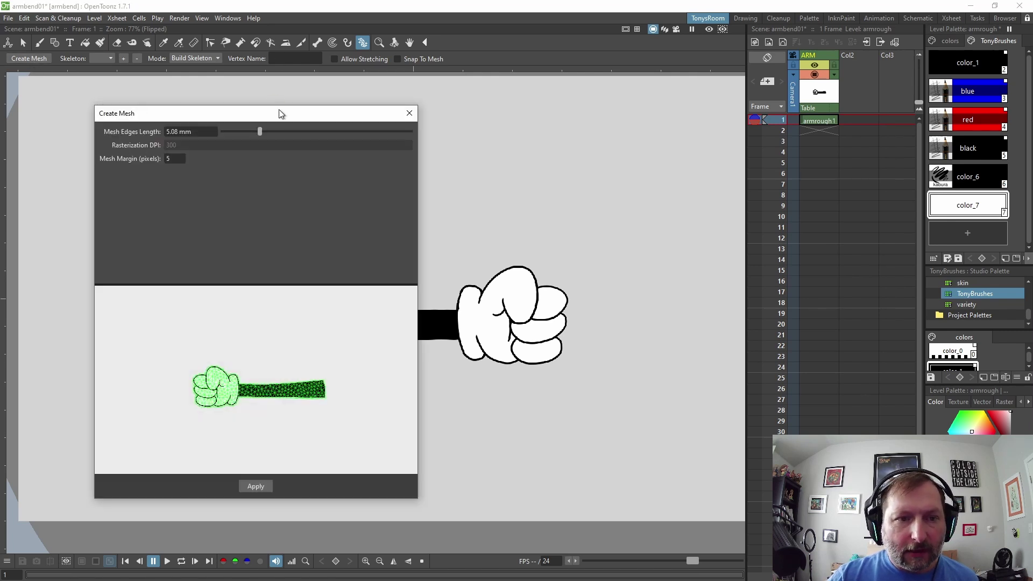
{"action": "left_click_drag", "start_coordinate": [282, 112], "coordinate": [503, 63]}
{"action": "scroll", "coordinate": [485, 351], "scroll_direction": "up", "scroll_amount": 1}
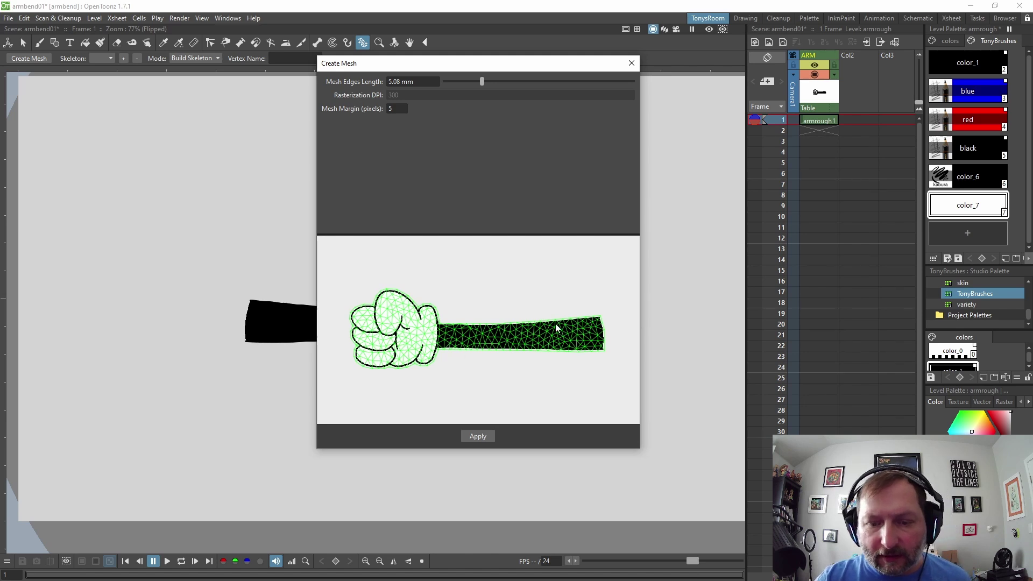
{"action": "left_click_drag", "start_coordinate": [481, 82], "coordinate": [463, 81]}
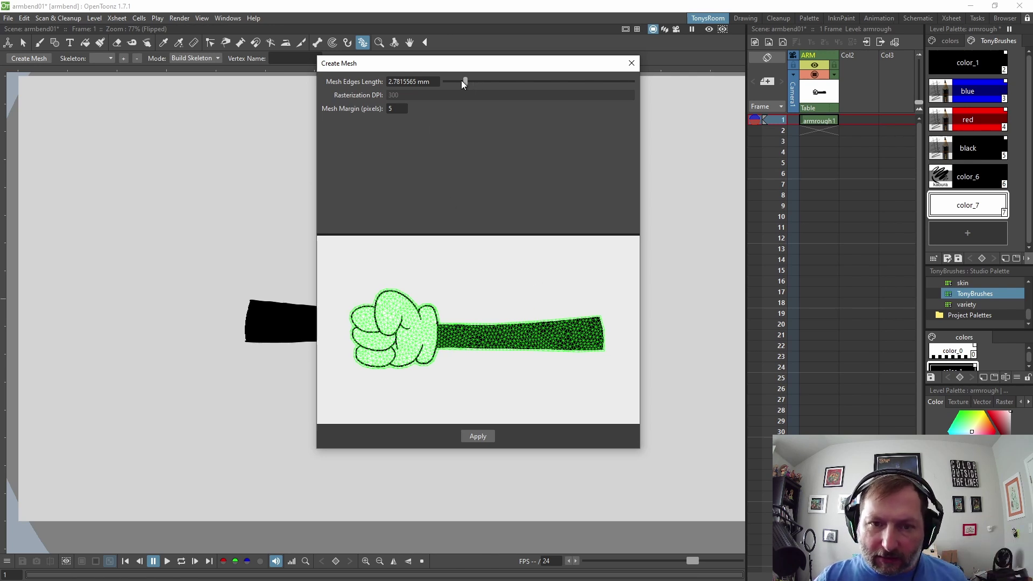
{"action": "left_click_drag", "start_coordinate": [466, 80], "coordinate": [579, 81]}
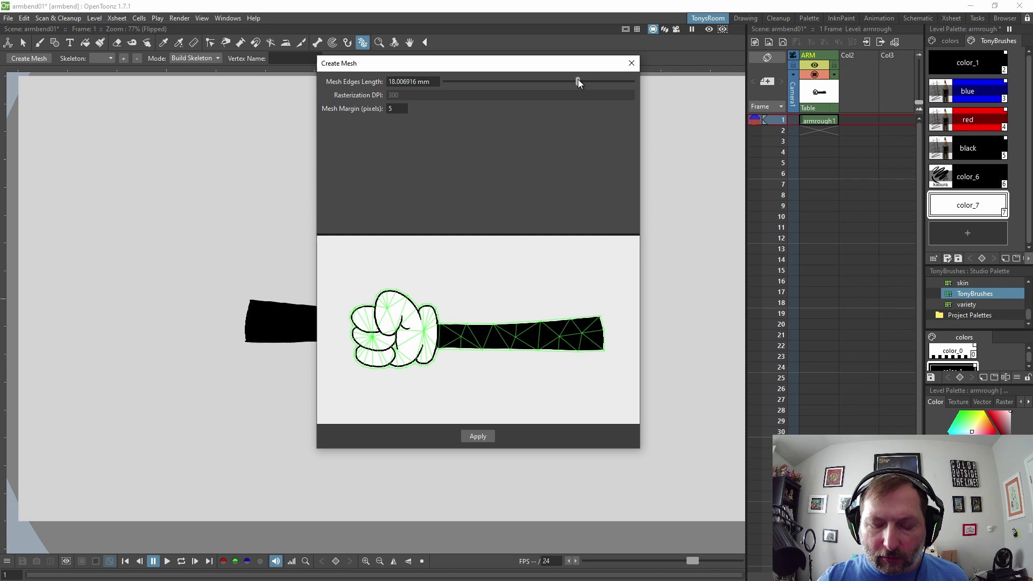
{"action": "left_click_drag", "start_coordinate": [578, 80], "coordinate": [631, 81]}
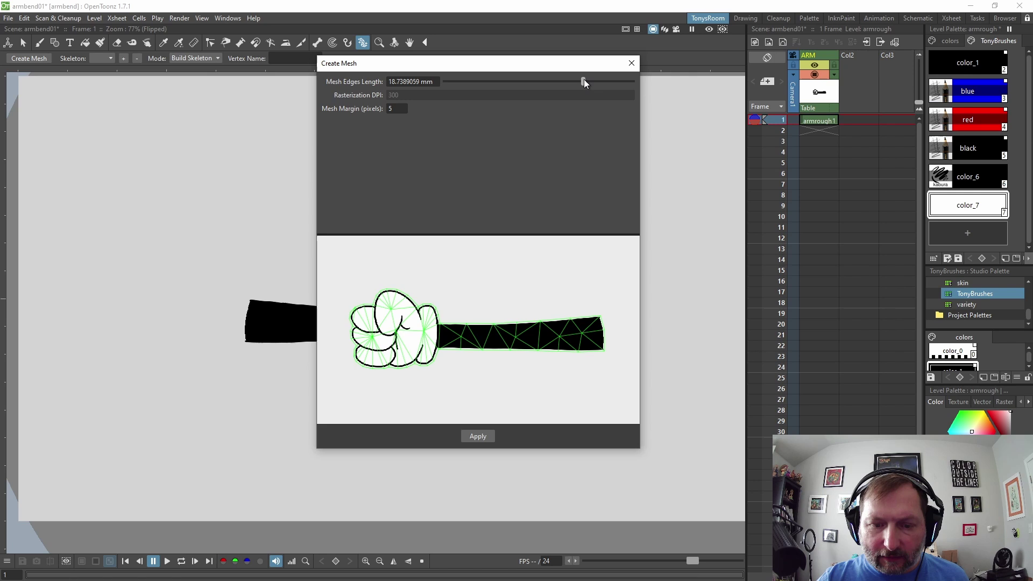
{"action": "left_click_drag", "start_coordinate": [587, 82], "coordinate": [575, 81]}
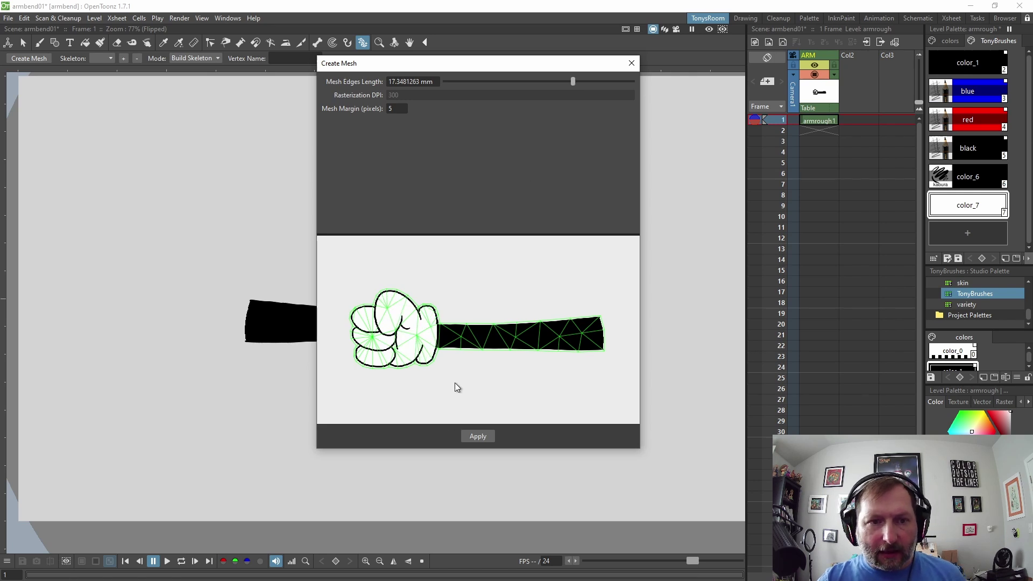
{"action": "scroll", "coordinate": [457, 307], "scroll_direction": "up", "scroll_amount": 2}
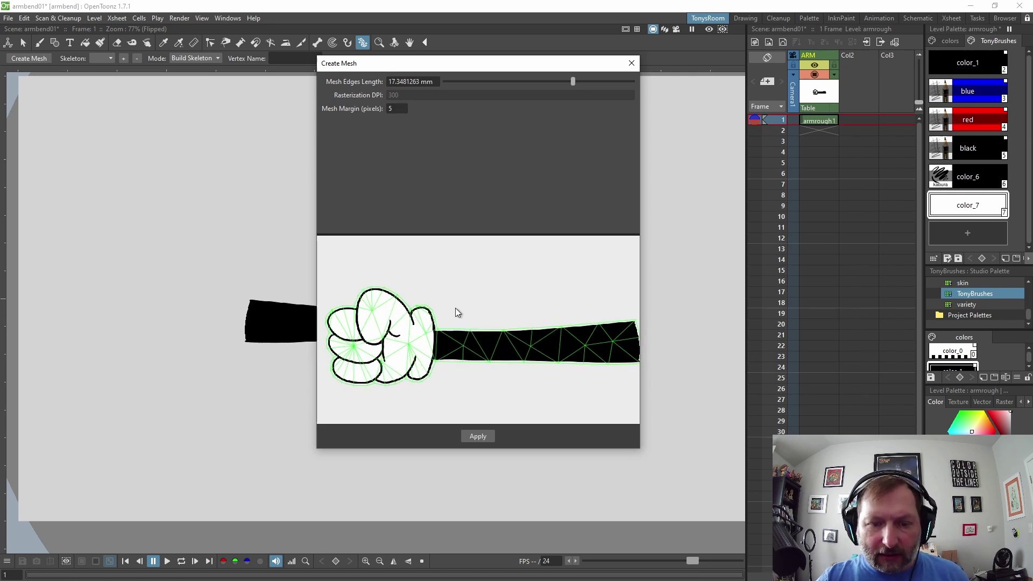
{"action": "scroll", "coordinate": [456, 311], "scroll_direction": "up", "scroll_amount": 2}
{"action": "scroll", "coordinate": [457, 326], "scroll_direction": "up", "scroll_amount": 2}
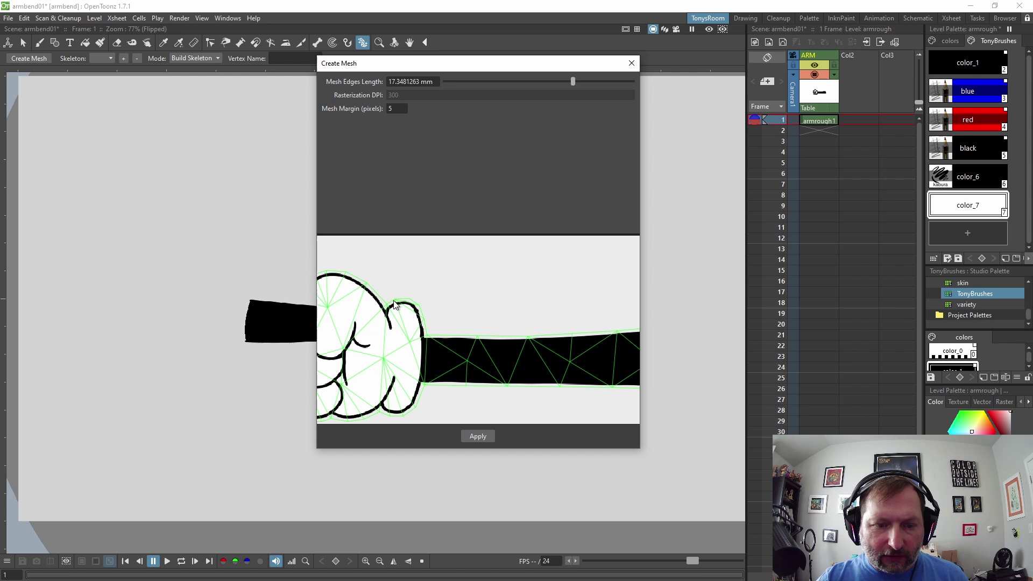
{"action": "scroll", "coordinate": [449, 344], "scroll_direction": "down", "scroll_amount": 1}
{"action": "double_click", "coordinate": [393, 108]}
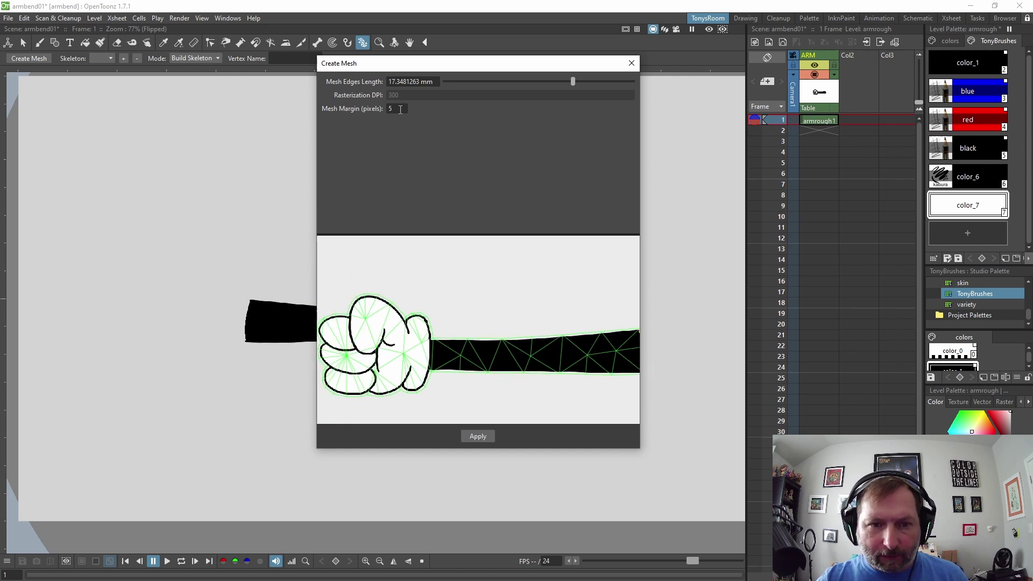
{"action": "type", "text": "20"}
{"action": "key", "text": "Return"}
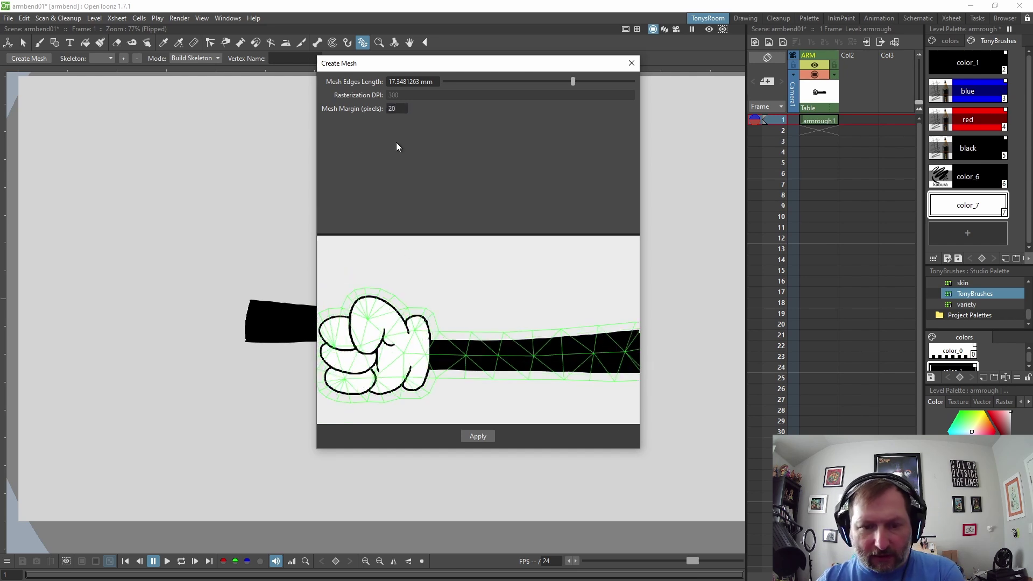
{"action": "double_click", "coordinate": [393, 108]}
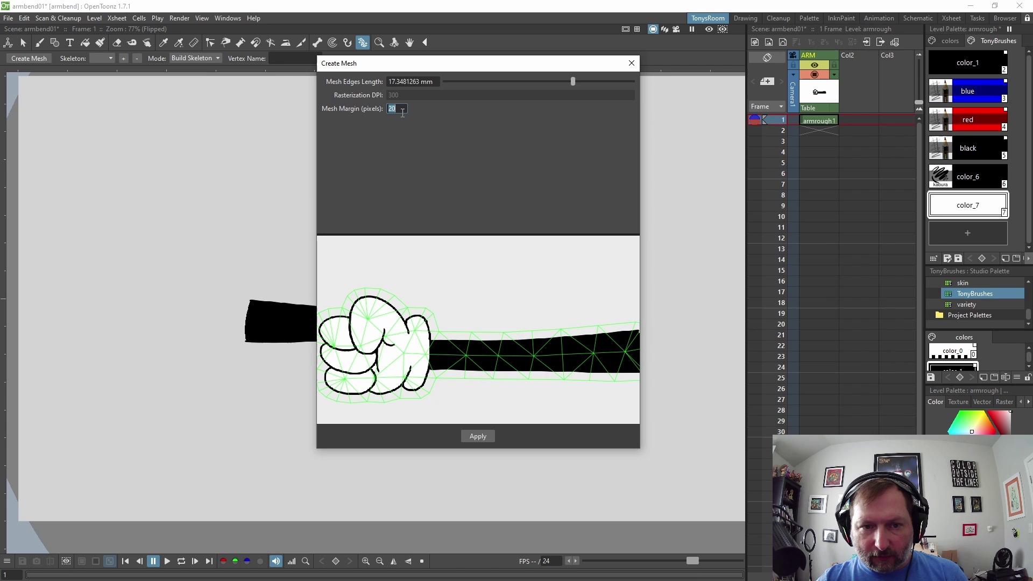
{"action": "type", "text": "5"}
{"action": "key", "text": "Return"}
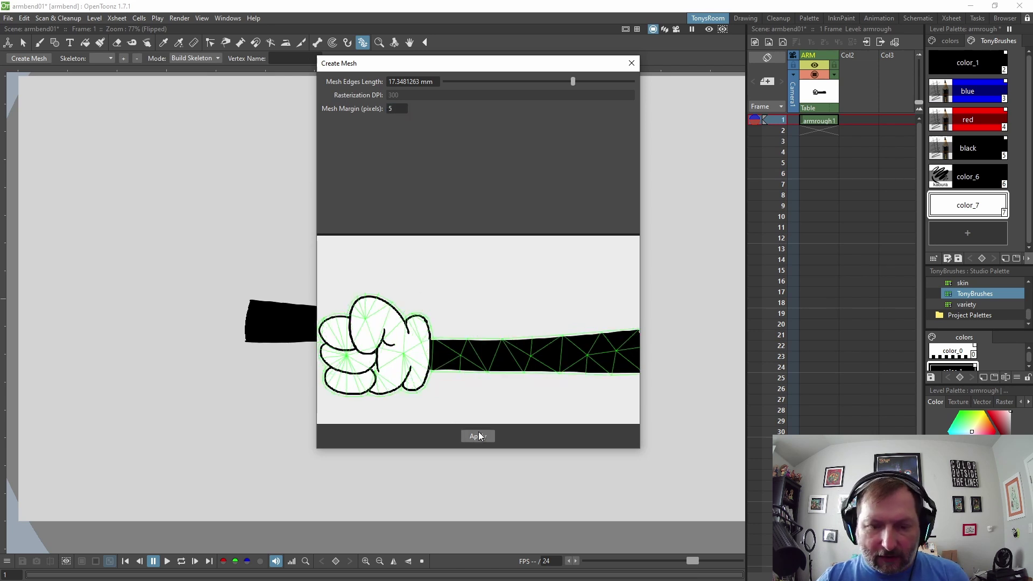
Generate the triangle mesh over the arm and switch the Plastic tool to Edit Mesh mode.
{"action": "left_click", "coordinate": [478, 436]}
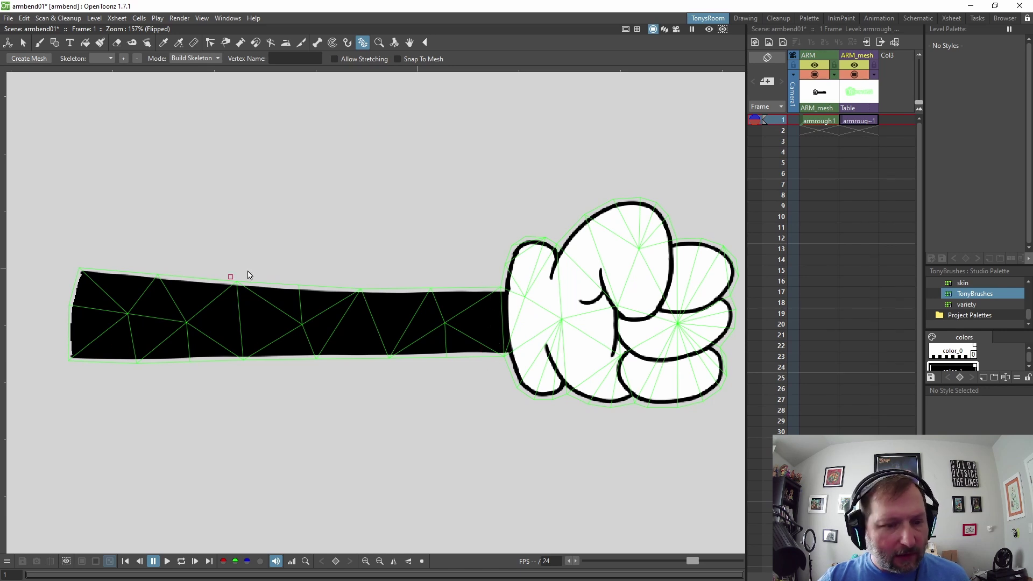
{"action": "left_click_drag", "start_coordinate": [279, 362], "coordinate": [363, 376]}
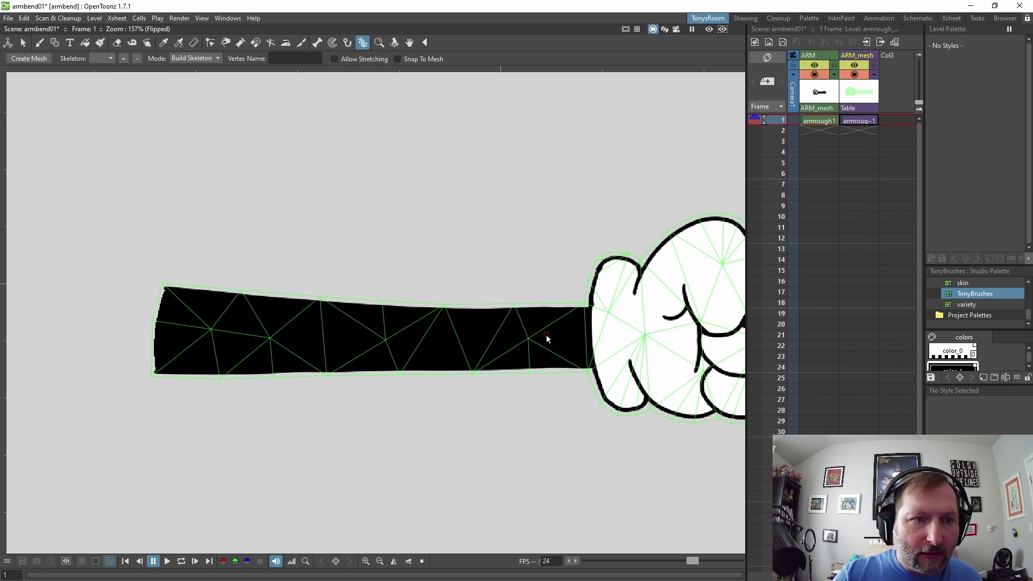
{"action": "left_click", "coordinate": [194, 58]}
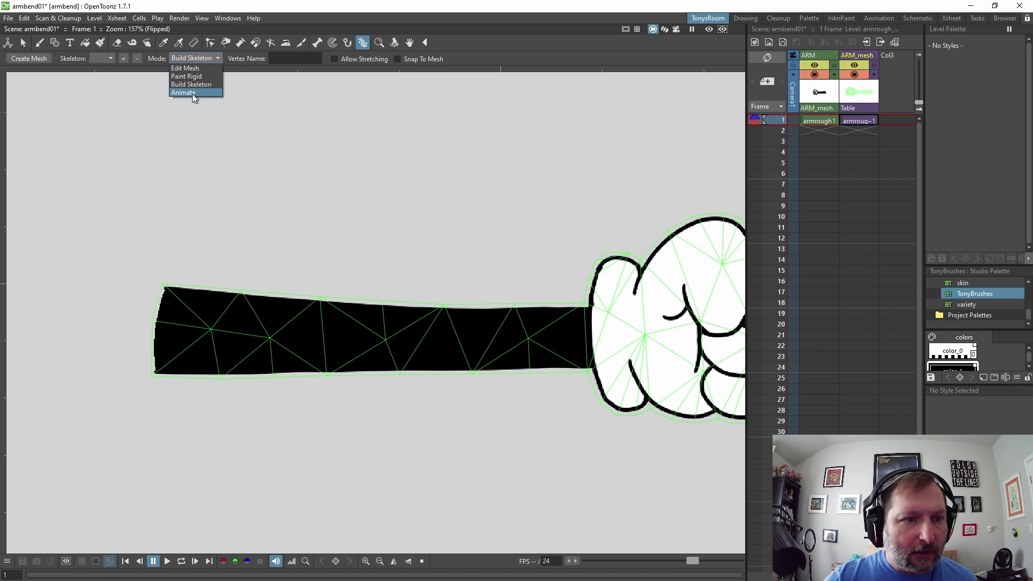
{"action": "left_click", "coordinate": [194, 67]}
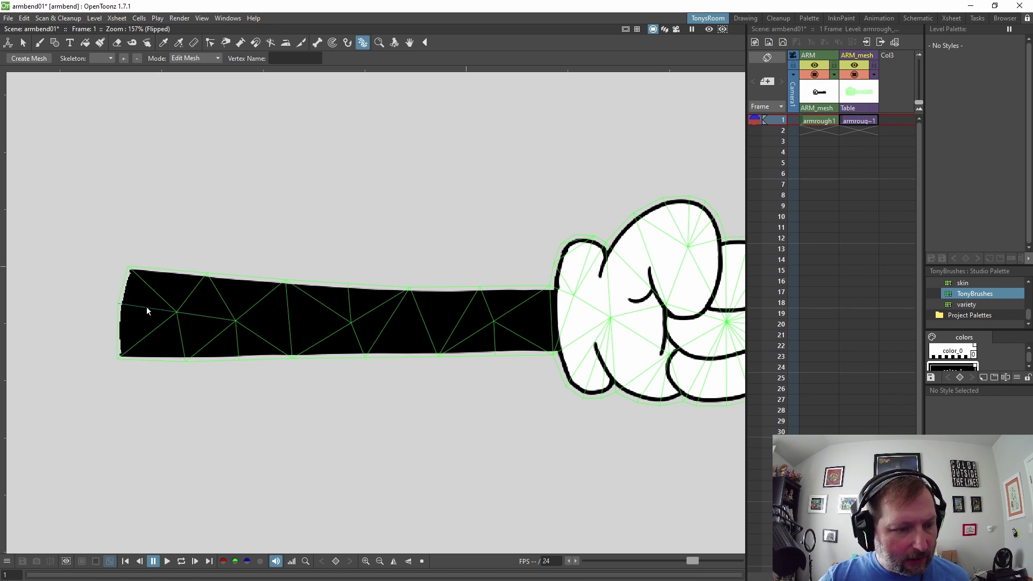
{"action": "scroll", "coordinate": [143, 318], "scroll_direction": "up", "scroll_amount": 2}
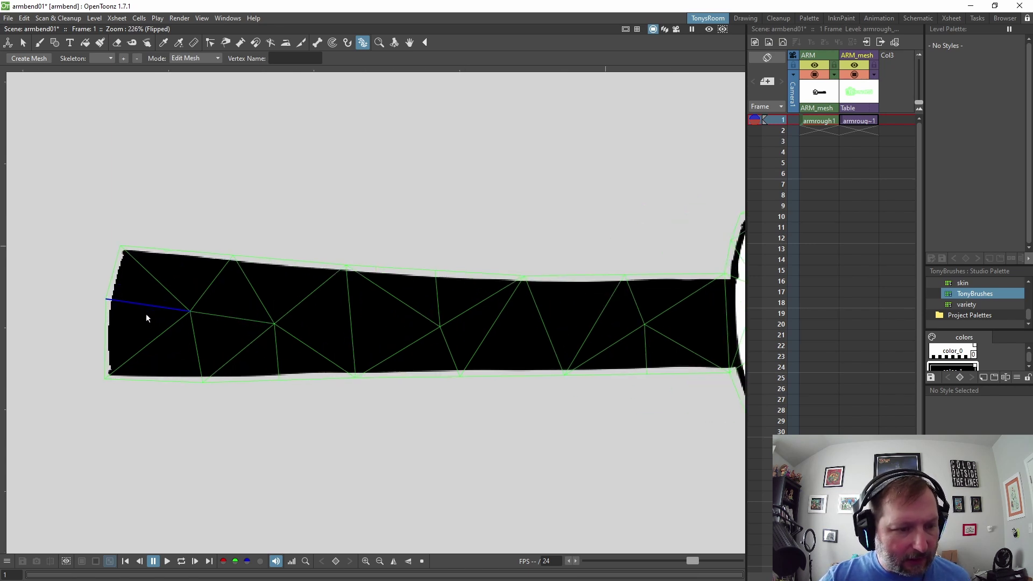
Split an edge at the shoulder end and move its new vertex down-left.
{"action": "left_click_drag", "start_coordinate": [162, 317], "coordinate": [485, 340]}
{"action": "scroll", "coordinate": [404, 308], "scroll_direction": "up", "scroll_amount": 2}
{"action": "right_click", "coordinate": [215, 314]}
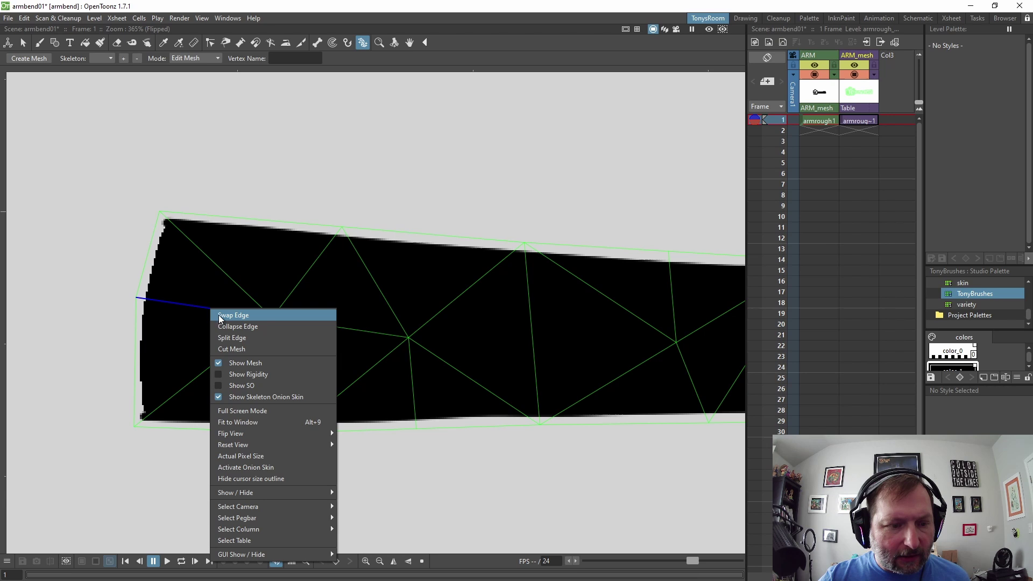
{"action": "left_click", "coordinate": [237, 338]}
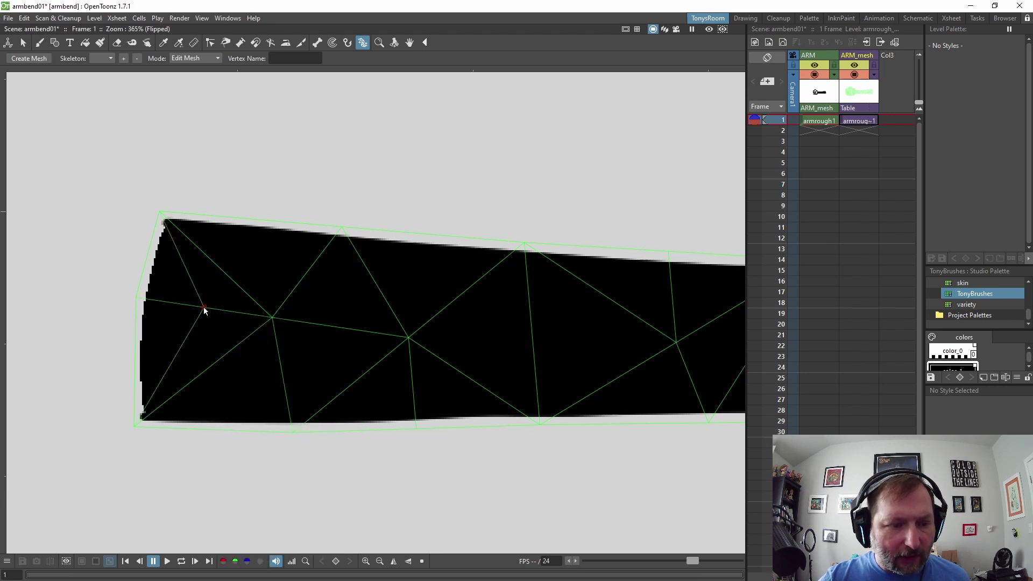
{"action": "left_click_drag", "start_coordinate": [204, 308], "coordinate": [183, 331]}
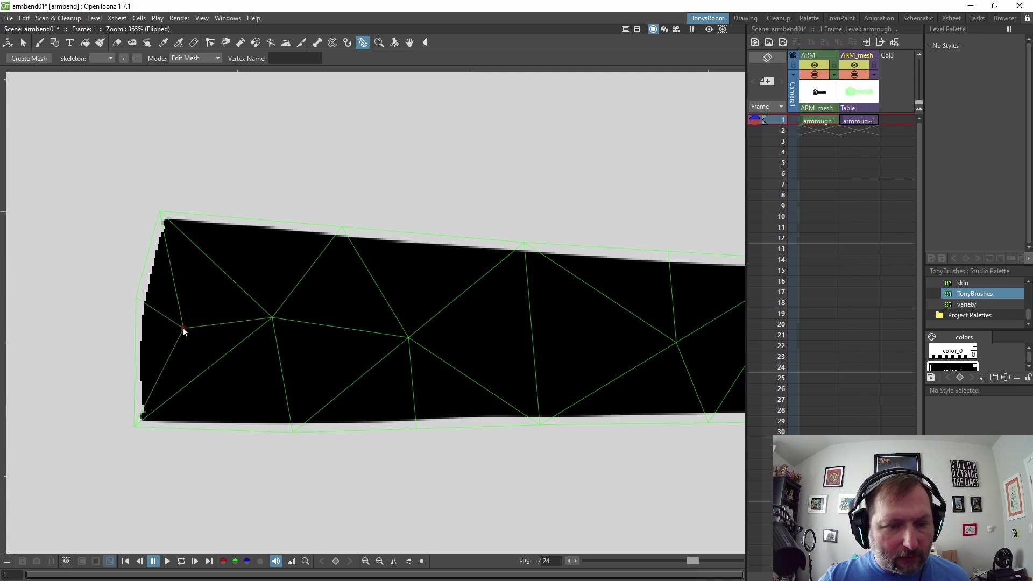
{"action": "scroll", "coordinate": [184, 331], "scroll_direction": "down", "scroll_amount": 1}
{"action": "scroll", "coordinate": [275, 345], "scroll_direction": "down", "scroll_amount": 1}
{"action": "scroll", "coordinate": [242, 343], "scroll_direction": "down", "scroll_amount": 1}
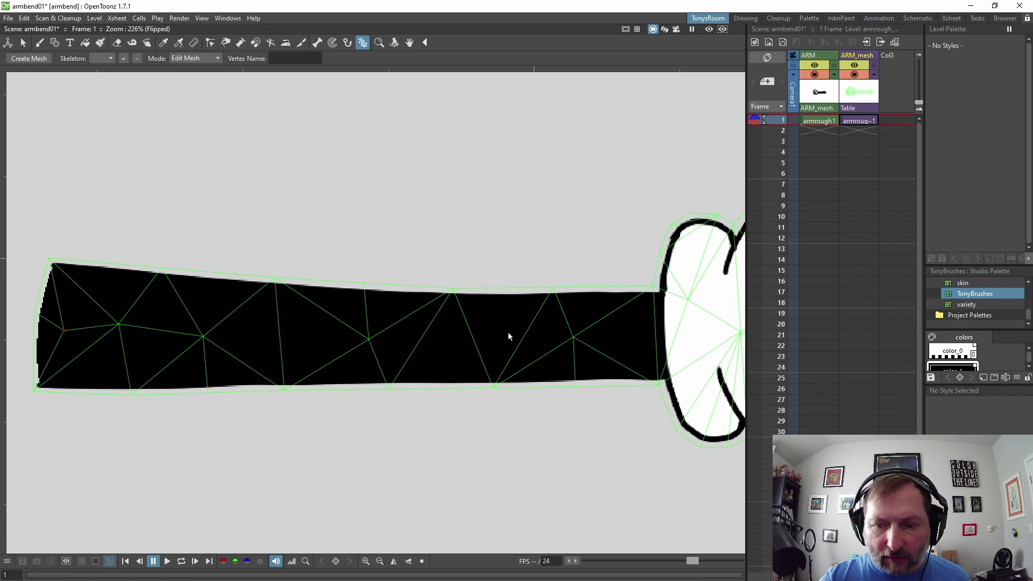
Split a mid-arm edge and a forearm edge for a finer elbow mesh.
{"action": "left_click_drag", "start_coordinate": [231, 342], "coordinate": [323, 341]}
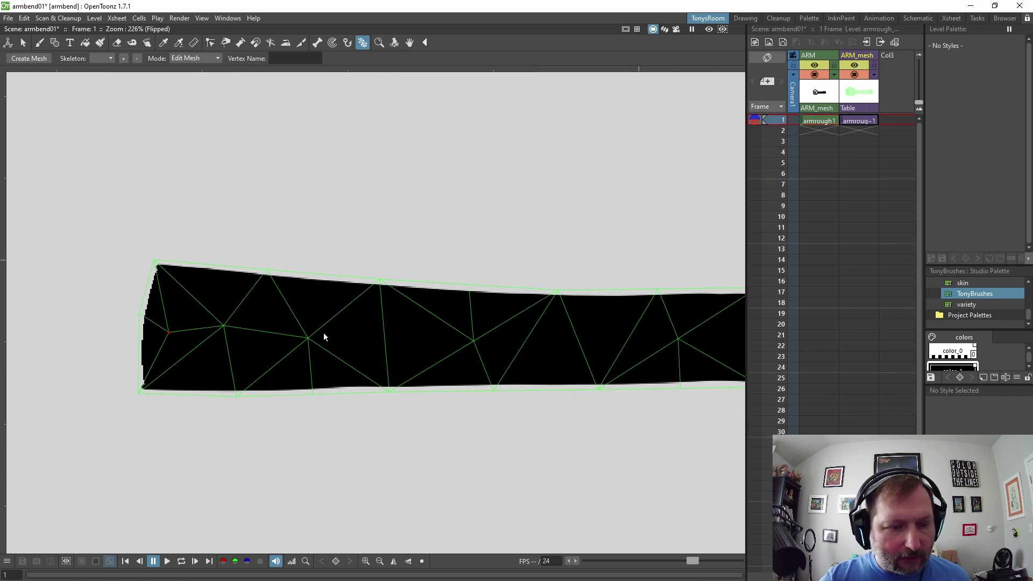
{"action": "right_click", "coordinate": [386, 339]}
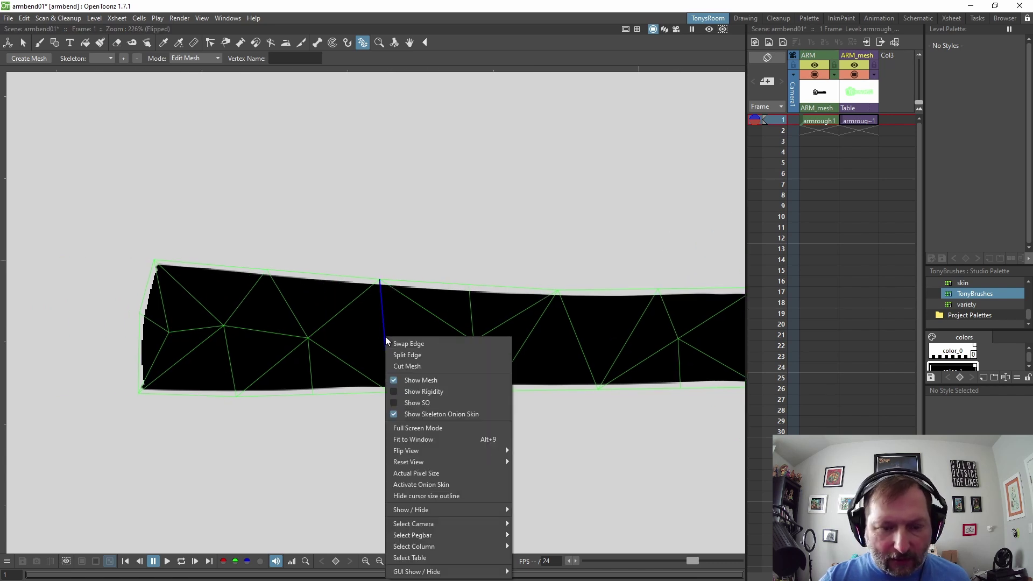
{"action": "left_click", "coordinate": [420, 356]}
{"action": "left_click_drag", "start_coordinate": [420, 360], "coordinate": [430, 341]}
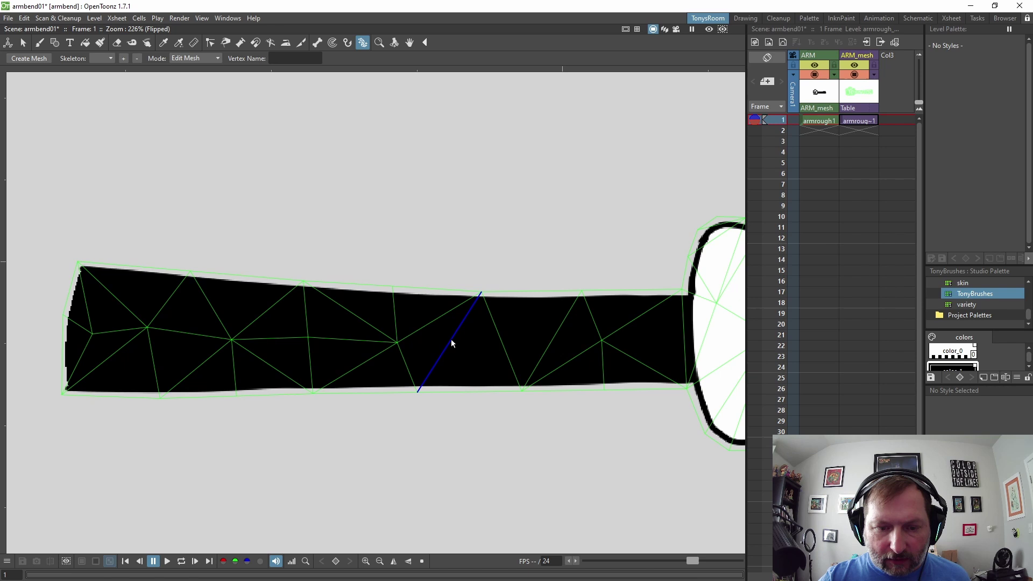
{"action": "right_click", "coordinate": [451, 339]}
{"action": "left_click", "coordinate": [496, 121]}
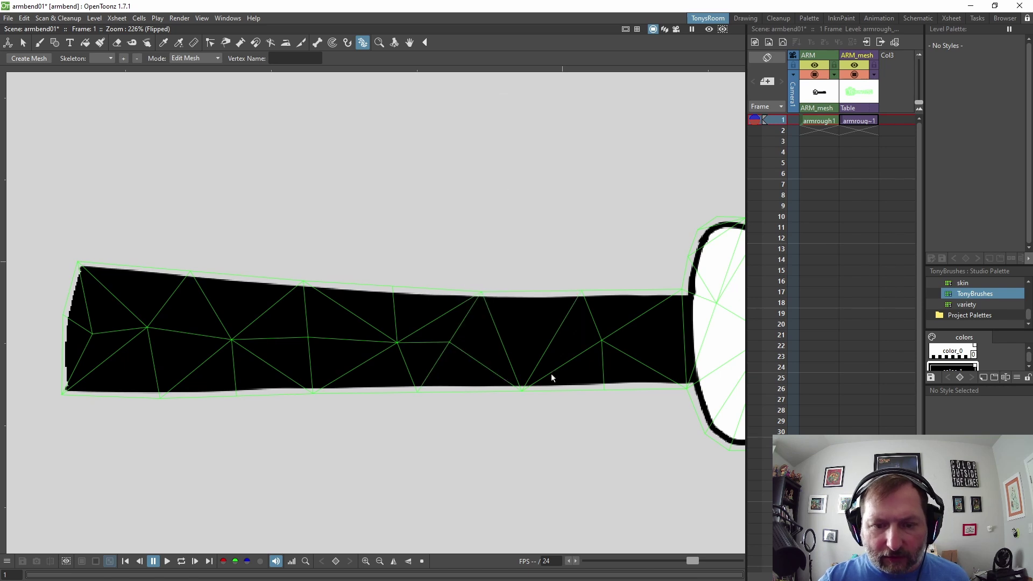
Swap two forearm edges near the fist, then split the wrist edge.
{"action": "left_click_drag", "start_coordinate": [549, 380], "coordinate": [452, 397]}
{"action": "right_click", "coordinate": [406, 356]}
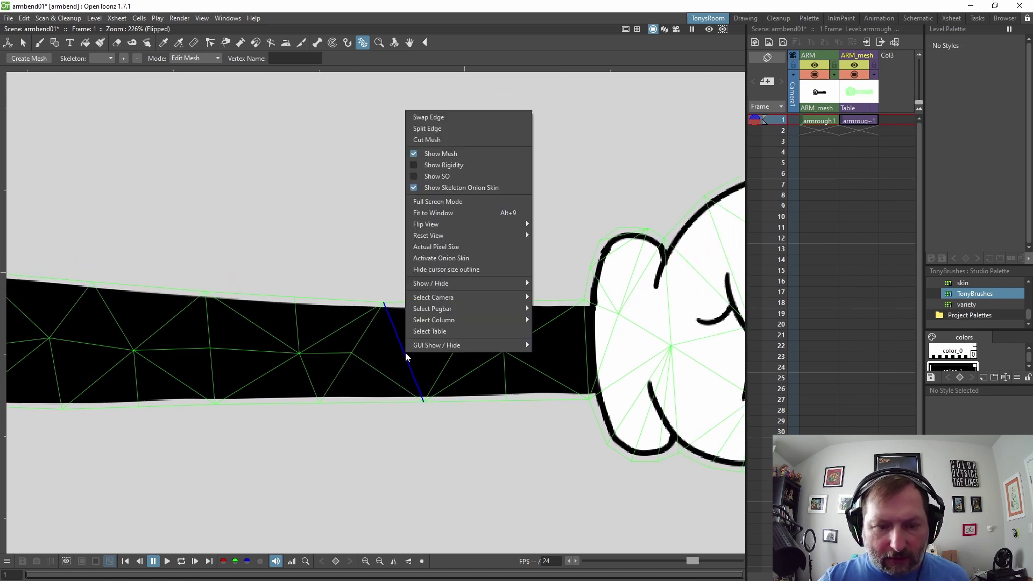
{"action": "left_click", "coordinate": [446, 133]}
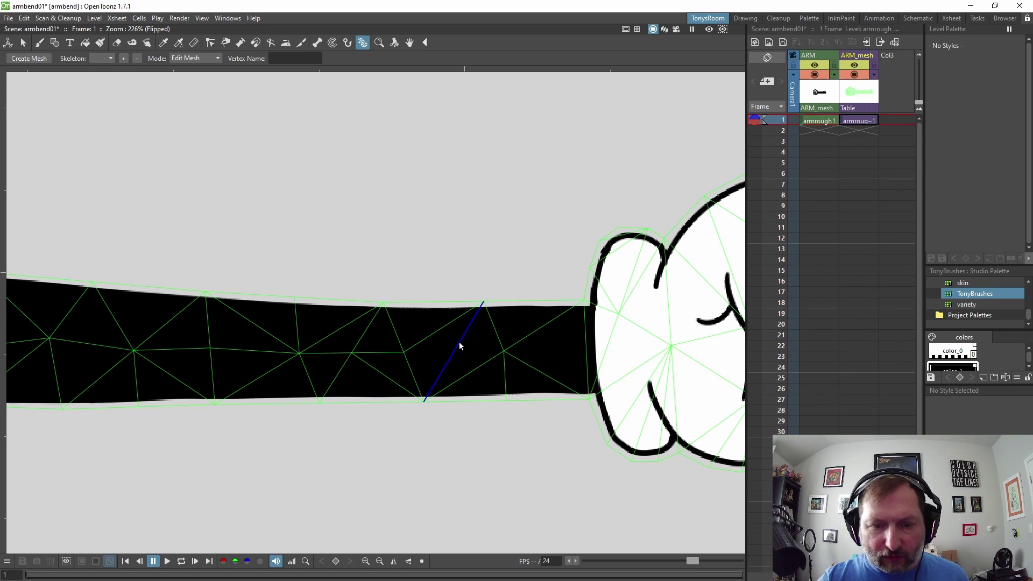
{"action": "right_click", "coordinate": [460, 347]}
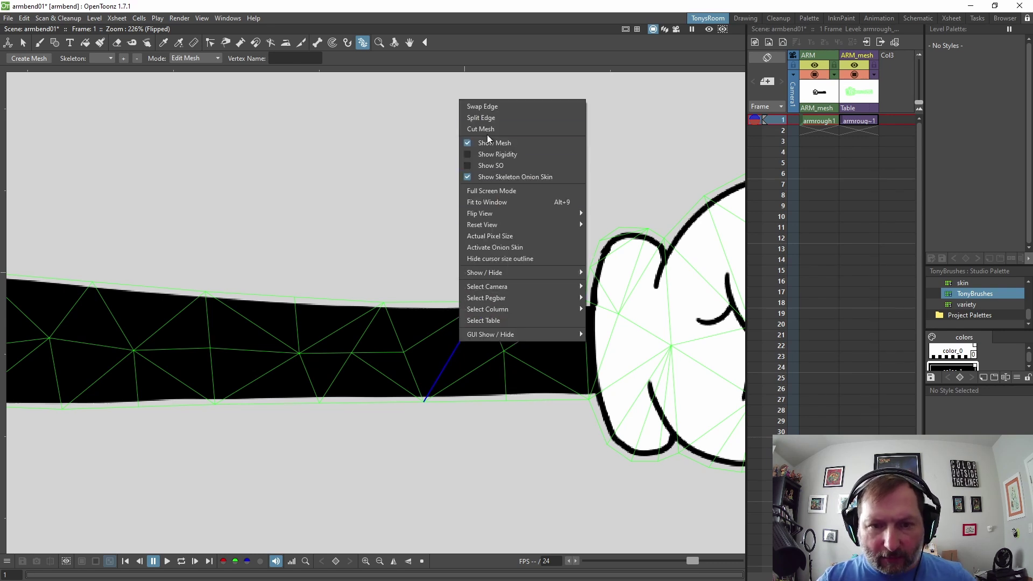
{"action": "left_click", "coordinate": [493, 109]}
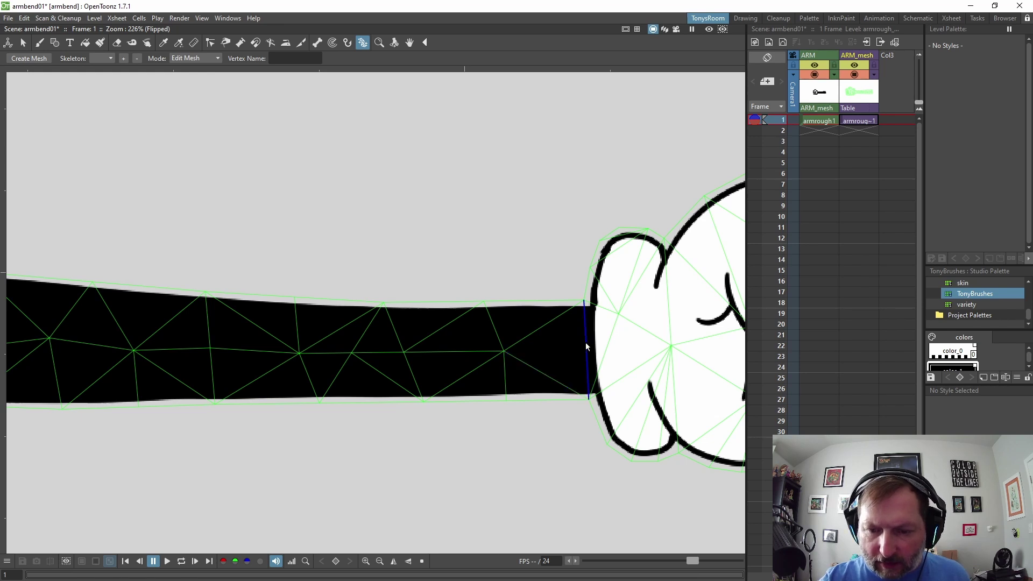
{"action": "right_click", "coordinate": [587, 346]}
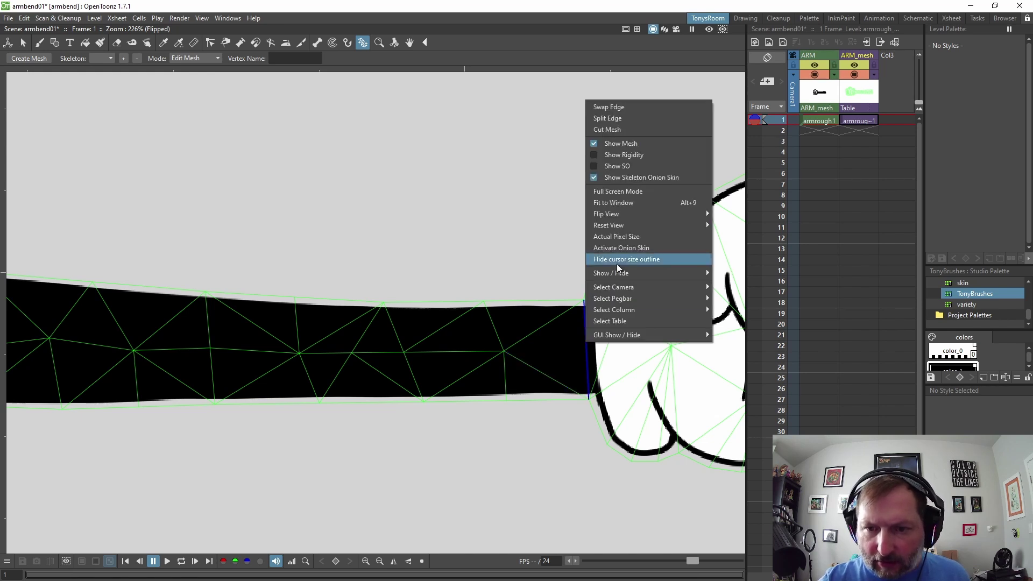
{"action": "left_click", "coordinate": [621, 119]}
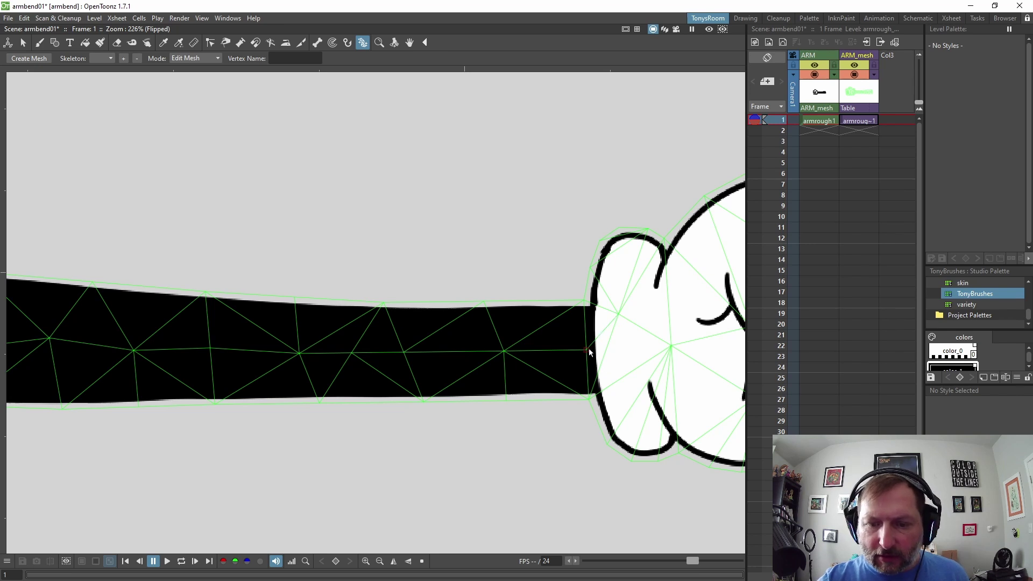
Nudge vertices at the arm's left end and along its top and bottom edges.
{"action": "left_click_drag", "start_coordinate": [502, 367], "coordinate": [629, 363]}
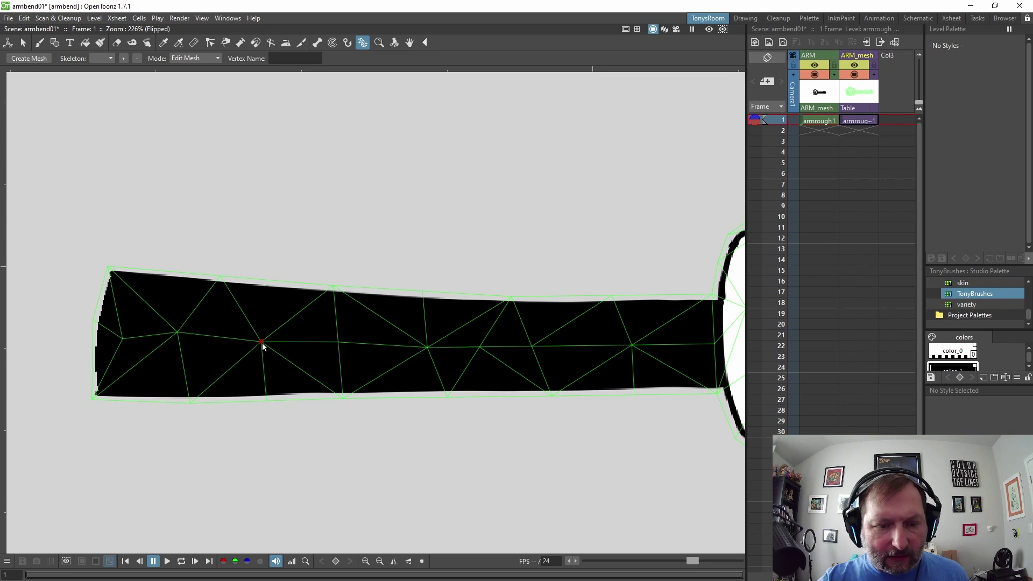
{"action": "left_click_drag", "start_coordinate": [179, 337], "coordinate": [181, 346]}
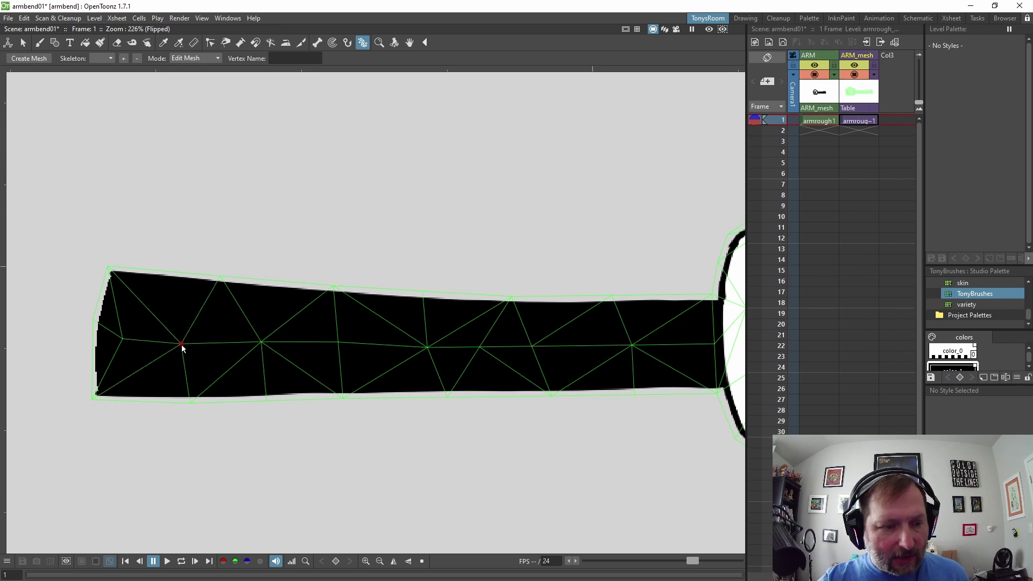
{"action": "left_click_drag", "start_coordinate": [93, 324], "coordinate": [90, 335]}
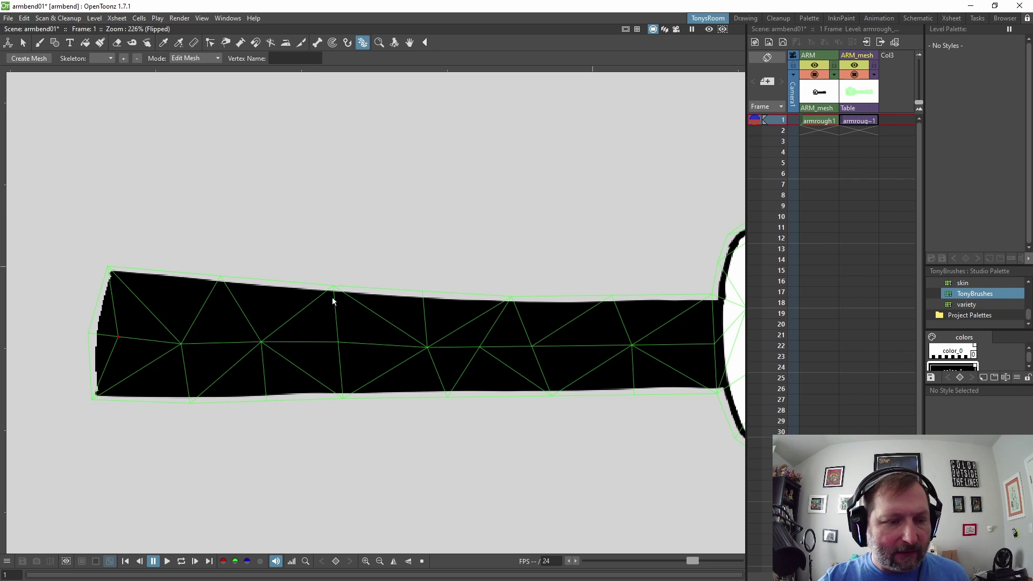
{"action": "mouse_move", "coordinate": [431, 342]}
{"action": "left_mouse_down"}
{"action": "mouse_move", "coordinate": [275, 356]}
{"action": "mouse_move", "coordinate": [351, 362]}
{"action": "mouse_move", "coordinate": [291, 367]}
{"action": "left_mouse_up"}
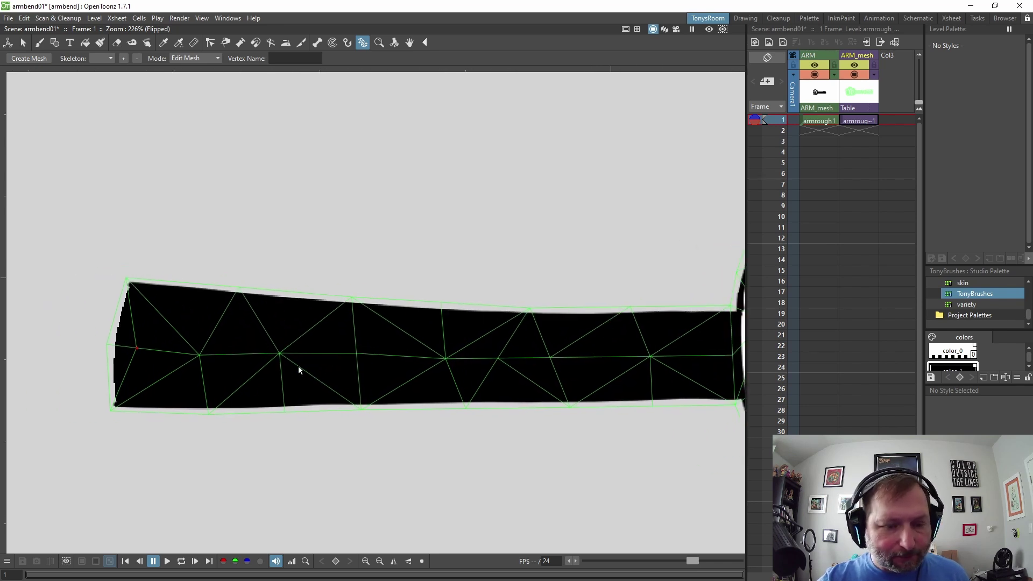
{"action": "scroll", "coordinate": [523, 350], "scroll_direction": "up", "scroll_amount": 2}
{"action": "left_click_drag", "start_coordinate": [545, 312], "coordinate": [559, 312]}
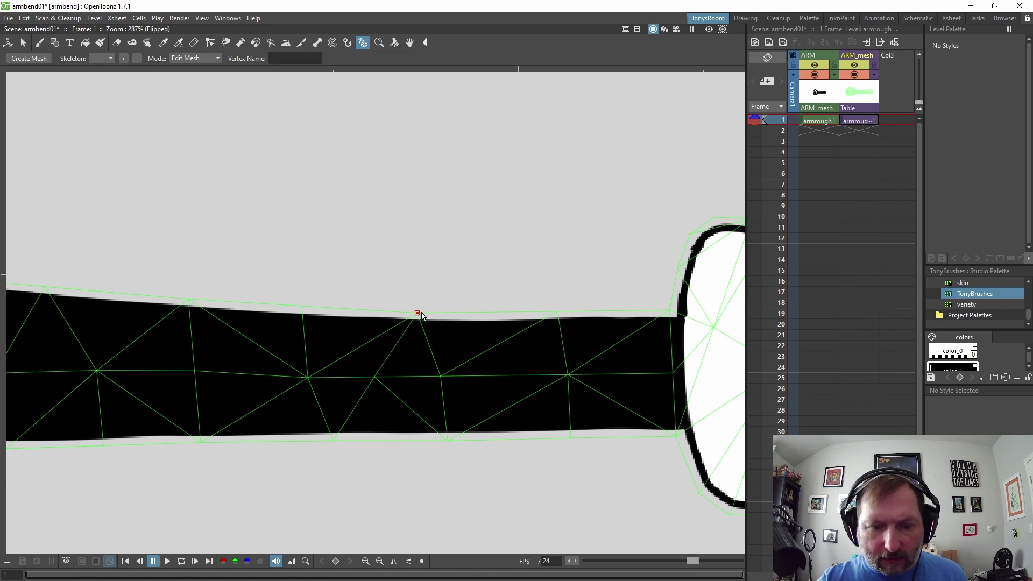
{"action": "left_click_drag", "start_coordinate": [416, 313], "coordinate": [430, 312]}
{"action": "left_click_drag", "start_coordinate": [448, 442], "coordinate": [442, 444]}
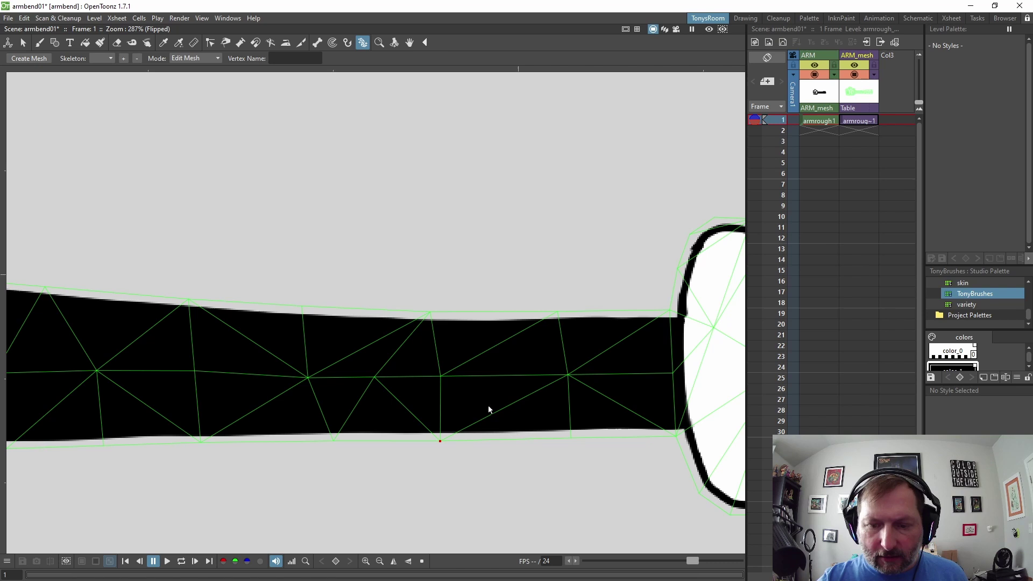
Swap two diagonal edges near the wrist.
{"action": "left_click_drag", "start_coordinate": [601, 379], "coordinate": [637, 368]}
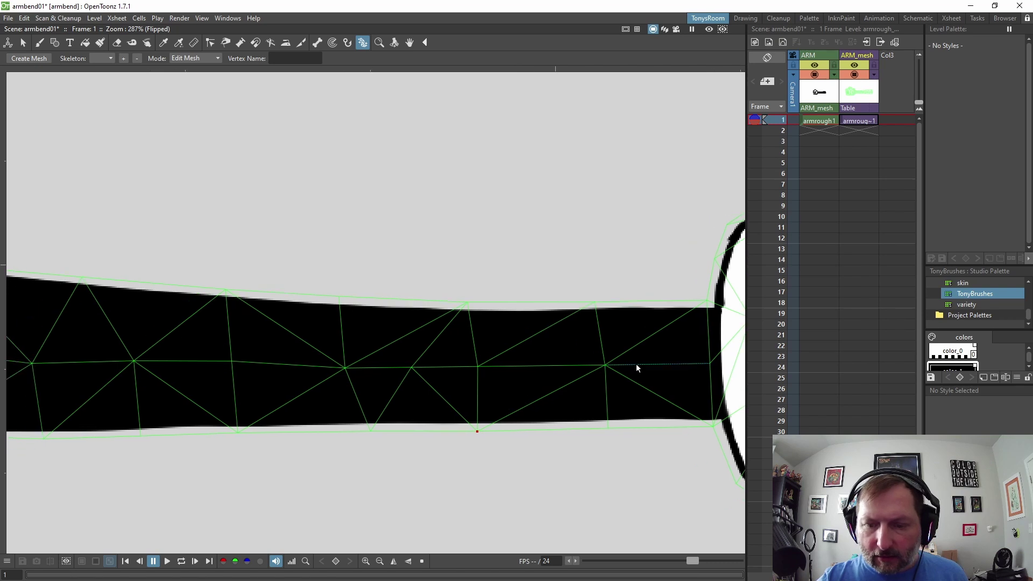
{"action": "left_click", "coordinate": [664, 403]}
{"action": "right_click", "coordinate": [663, 400]}
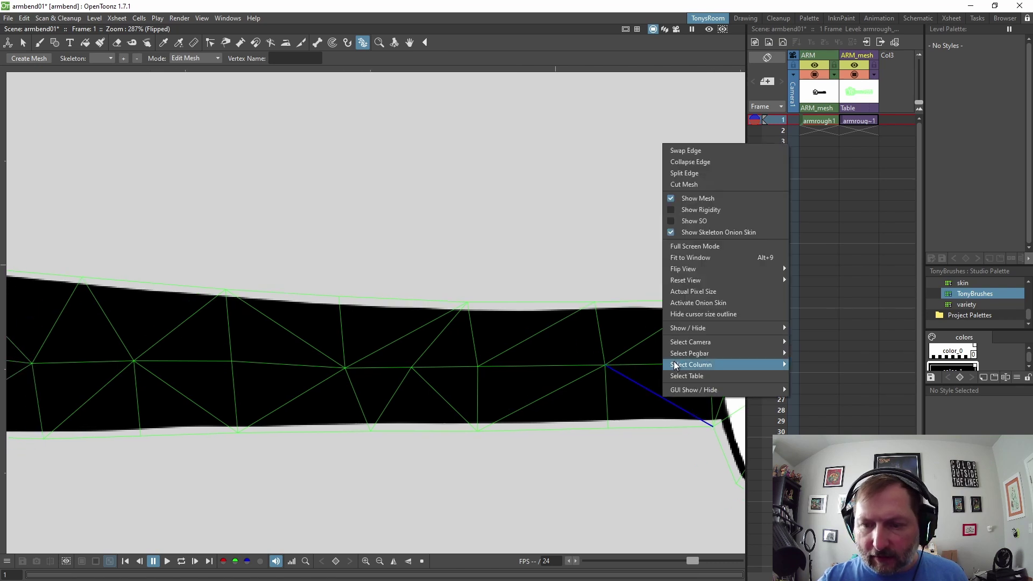
{"action": "left_click", "coordinate": [697, 153]}
{"action": "left_click_drag", "start_coordinate": [436, 395], "coordinate": [480, 400]}
{"action": "left_click", "coordinate": [480, 395]}
{"action": "right_click", "coordinate": [482, 397]}
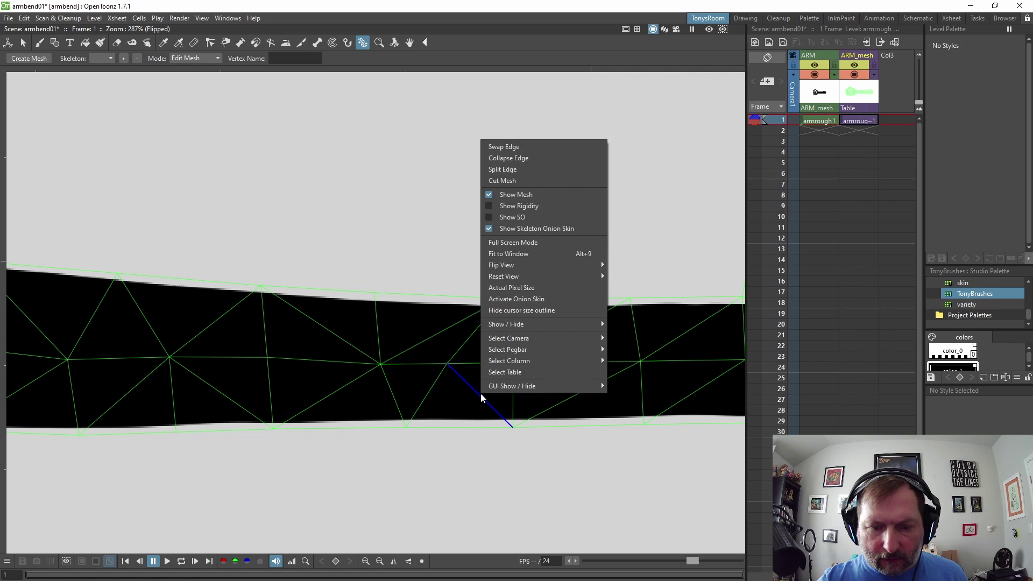
{"action": "left_click", "coordinate": [504, 147]}
{"action": "left_click", "coordinate": [497, 402]}
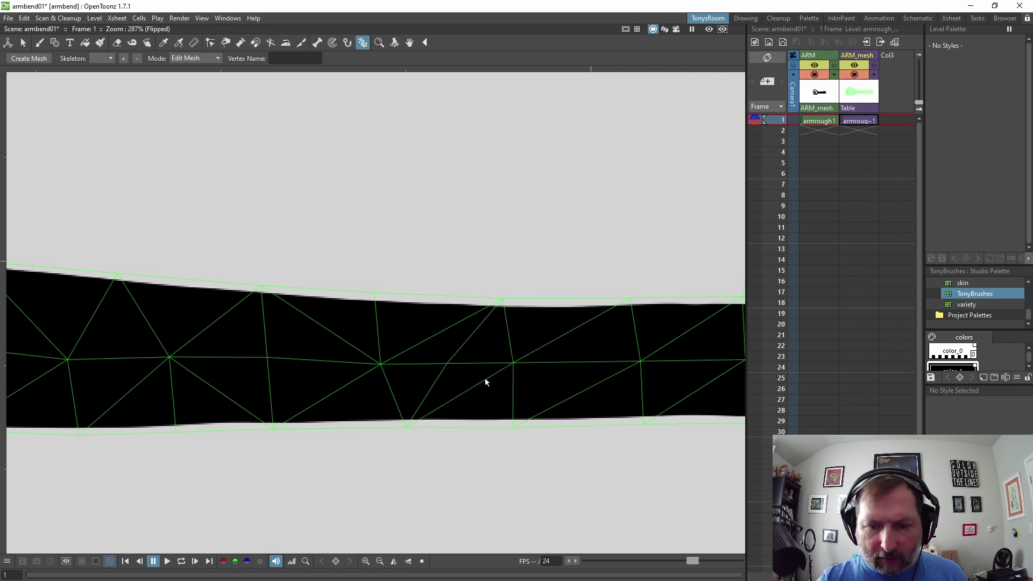
Slide a middle-row vertex left and swap a diagonal on the upper arm.
{"action": "left_click_drag", "start_coordinate": [453, 366], "coordinate": [351, 365]}
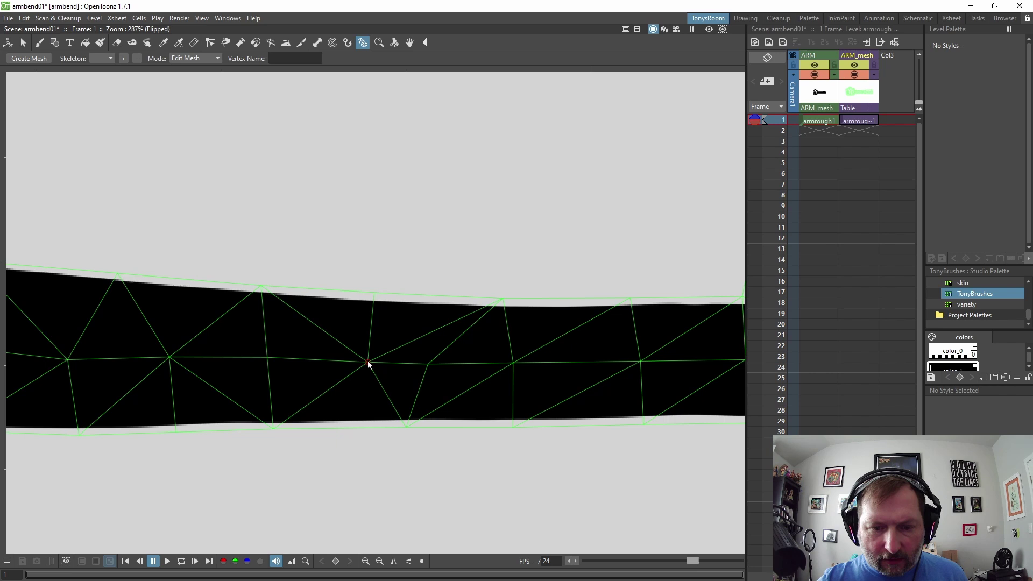
{"action": "left_click", "coordinate": [395, 343]}
{"action": "right_click", "coordinate": [396, 350]}
{"action": "left_click", "coordinate": [446, 94]}
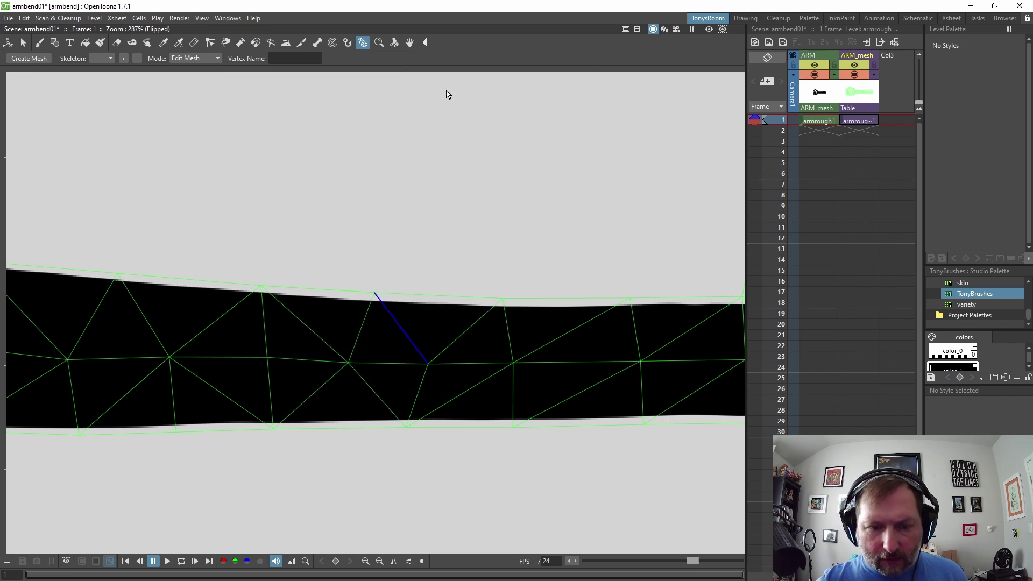
{"action": "left_click", "coordinate": [417, 357]}
{"action": "scroll", "coordinate": [485, 327], "scroll_direction": "down", "scroll_amount": 2}
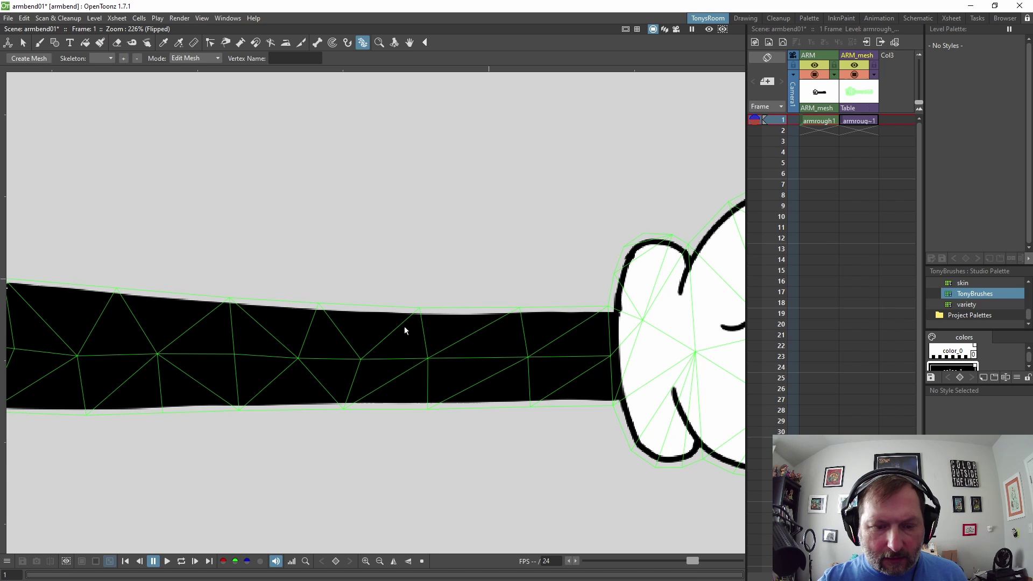
Shift top and middle-row vertices to even out the arm's triangles.
{"action": "left_click_drag", "start_coordinate": [288, 369], "coordinate": [334, 363]}
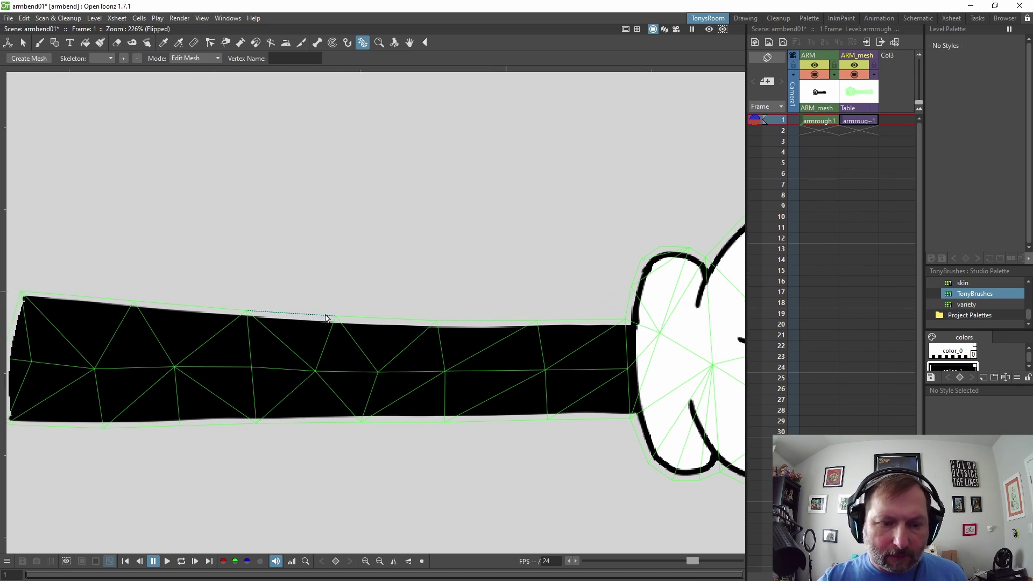
{"action": "left_click_drag", "start_coordinate": [328, 317], "coordinate": [367, 321]}
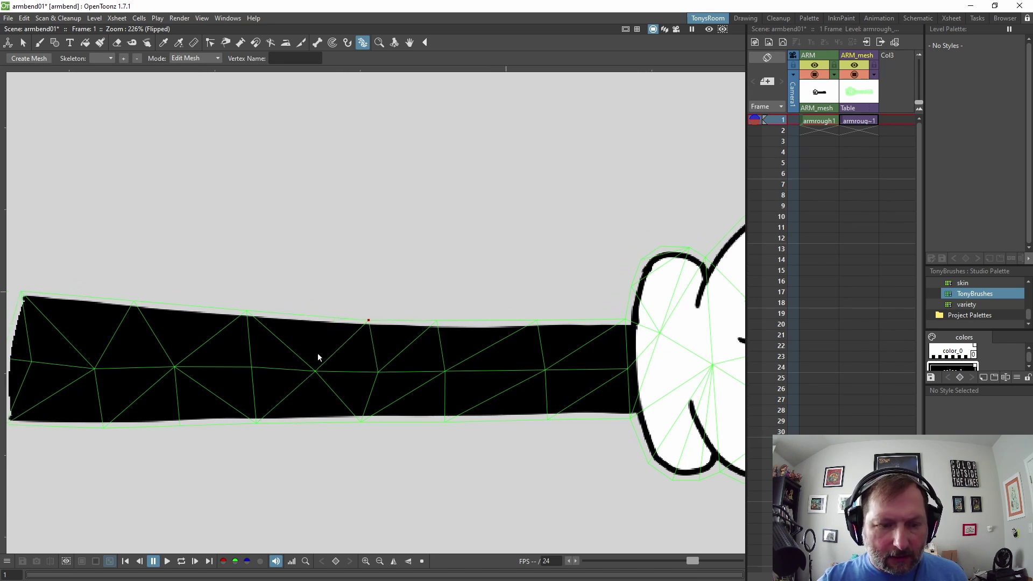
{"action": "left_click_drag", "start_coordinate": [378, 373], "coordinate": [363, 372]}
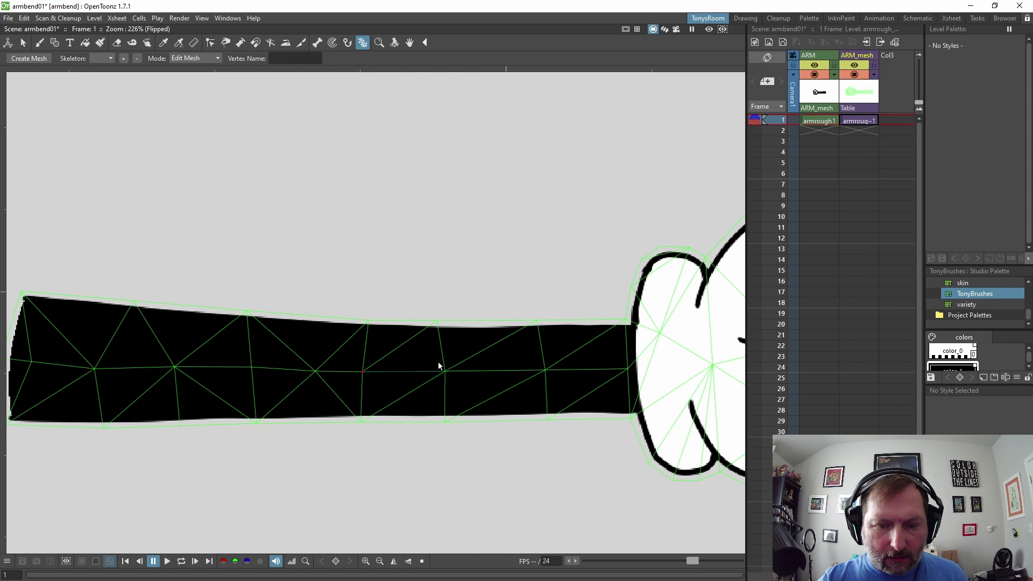
{"action": "left_click_drag", "start_coordinate": [445, 372], "coordinate": [440, 372]}
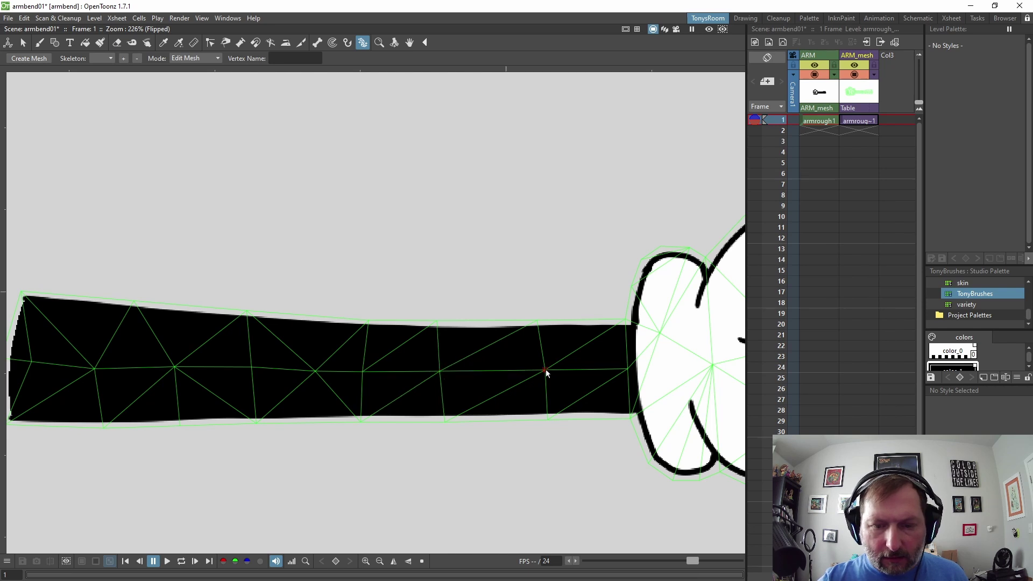
{"action": "left_click_drag", "start_coordinate": [546, 371], "coordinate": [533, 373]}
{"action": "scroll", "coordinate": [400, 401], "scroll_direction": "up", "scroll_amount": 2}
{"action": "scroll", "coordinate": [452, 407], "scroll_direction": "up", "scroll_amount": 1}
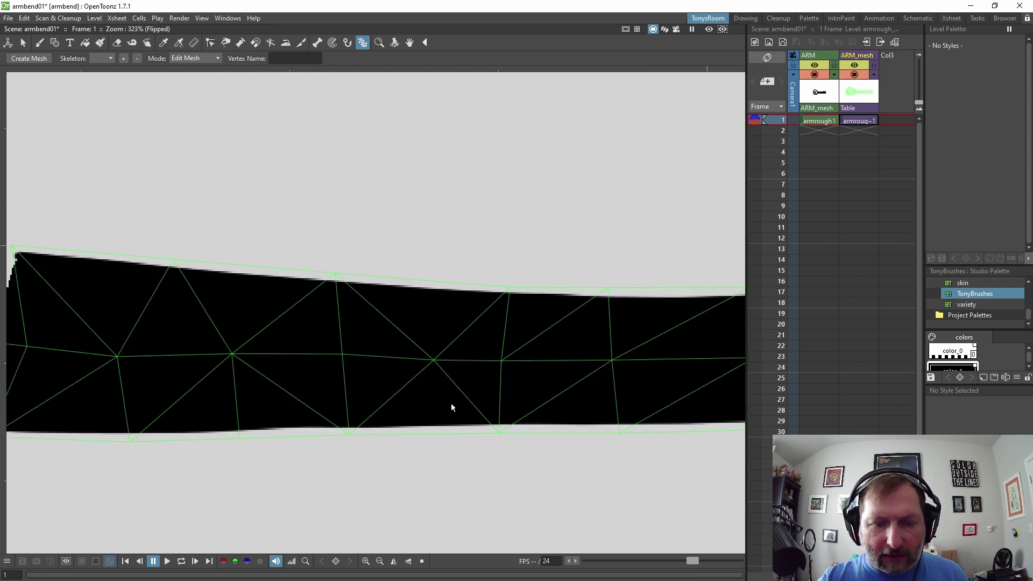
{"action": "scroll", "coordinate": [452, 408], "scroll_direction": "down", "scroll_amount": 1}
{"action": "scroll", "coordinate": [459, 417], "scroll_direction": "up", "scroll_amount": 2}
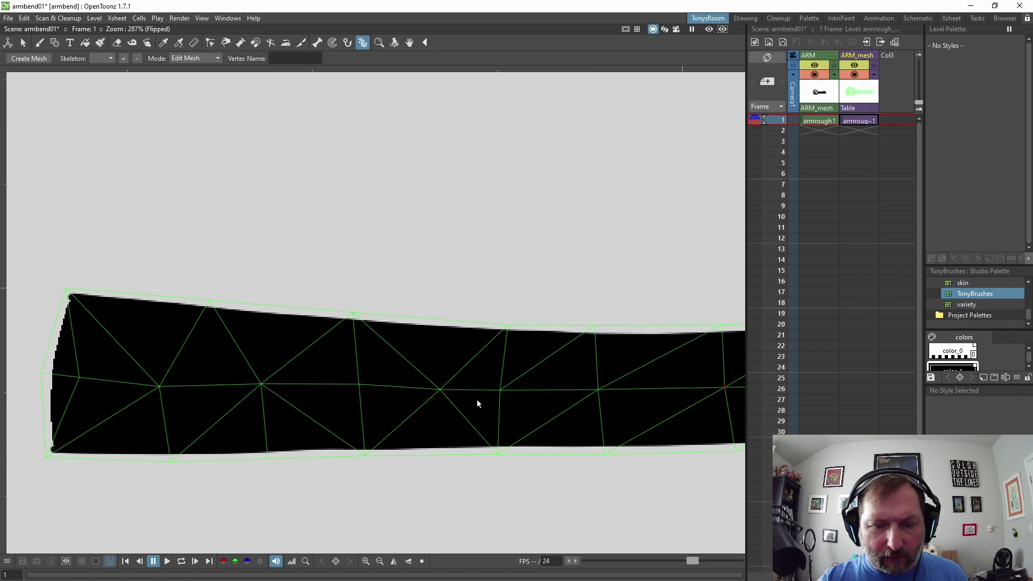
{"action": "scroll", "coordinate": [478, 404], "scroll_direction": "down", "scroll_amount": 1}
{"action": "left_click_drag", "start_coordinate": [446, 393], "coordinate": [436, 389]}
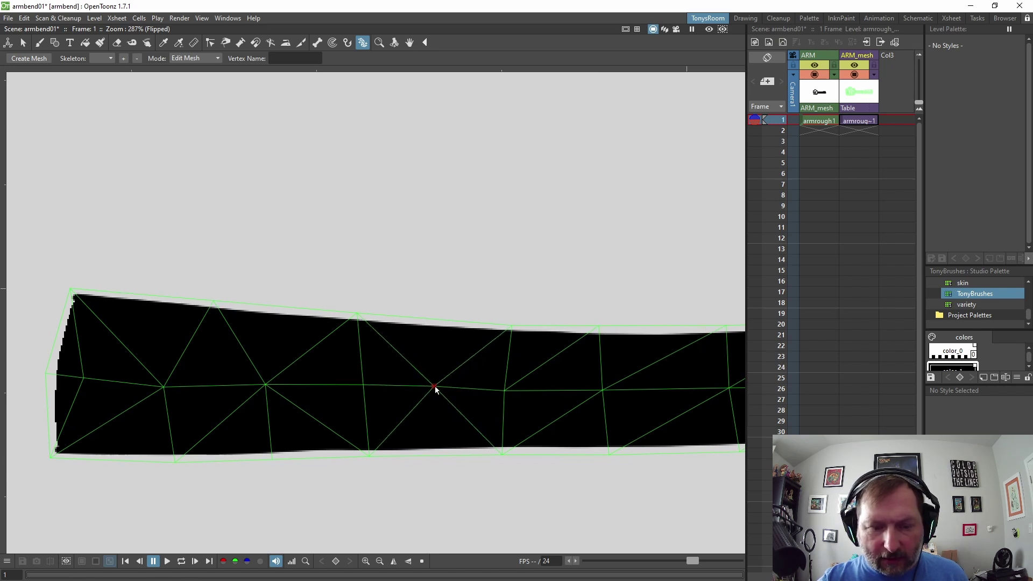
Swap a diagonal edge on the lower arm.
{"action": "right_click", "coordinate": [365, 390]}
{"action": "left_click", "coordinate": [438, 426]}
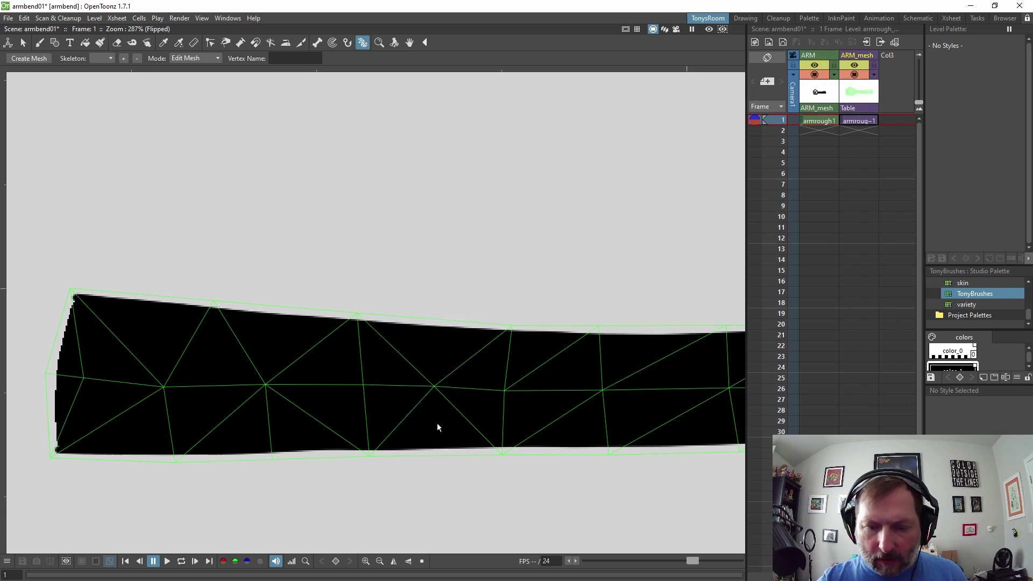
{"action": "left_click", "coordinate": [473, 428]}
{"action": "right_click", "coordinate": [473, 428]}
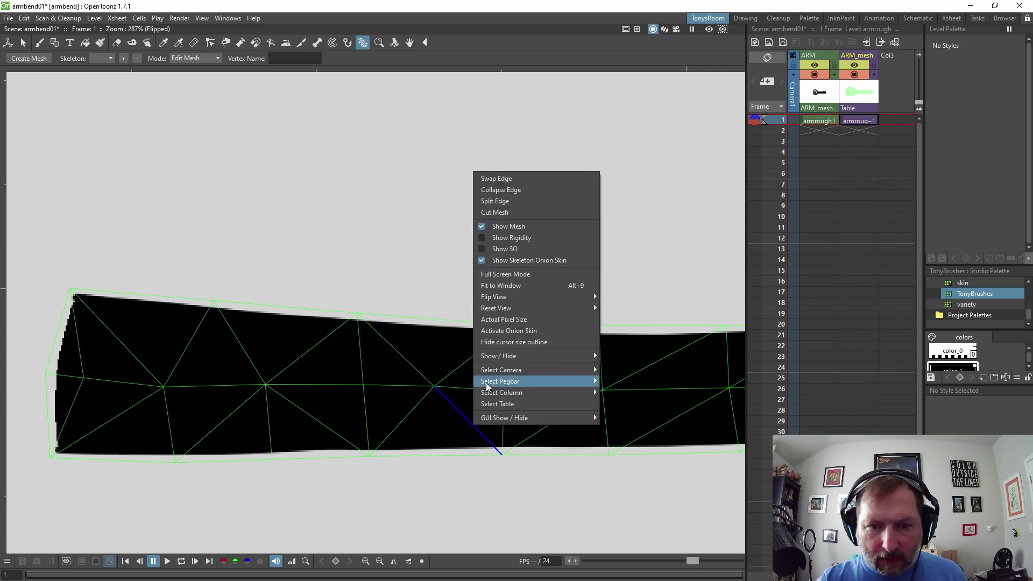
{"action": "left_click", "coordinate": [499, 183]}
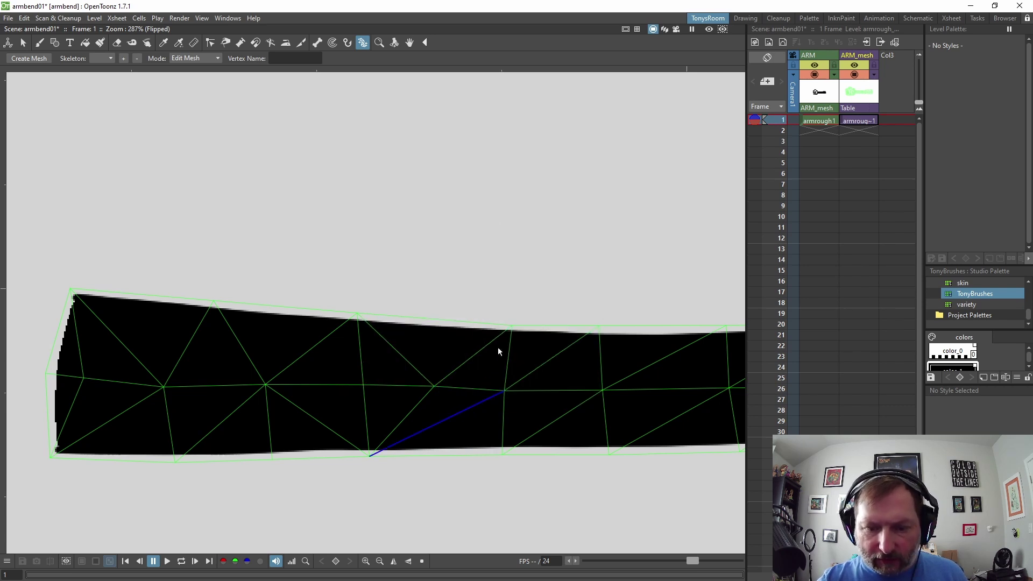
{"action": "left_click", "coordinate": [484, 420]}
Respace nearby top, middle and bottom vertices.
{"action": "left_click_drag", "start_coordinate": [372, 455], "coordinate": [383, 458]}
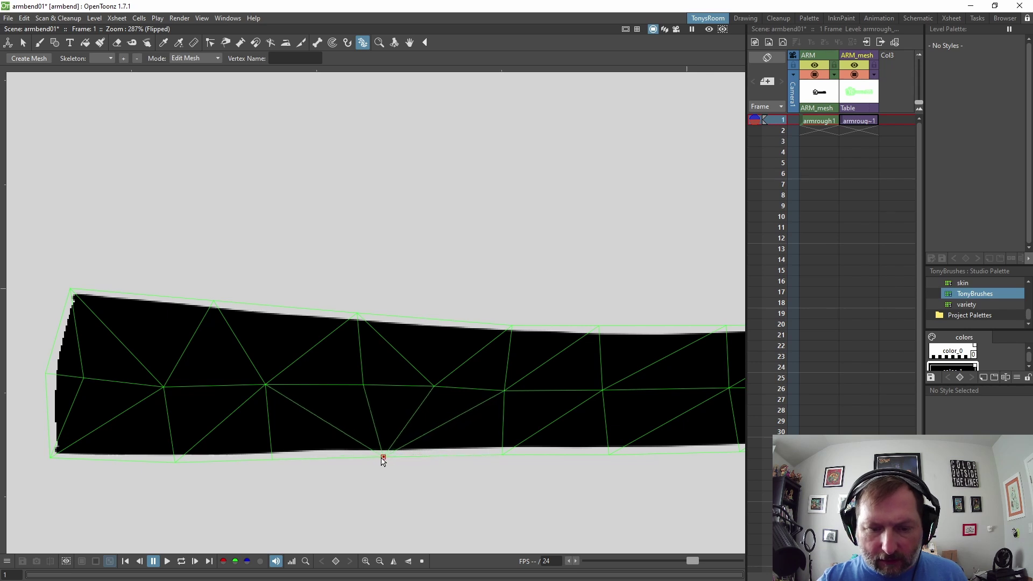
{"action": "left_click_drag", "start_coordinate": [435, 388], "coordinate": [407, 387]}
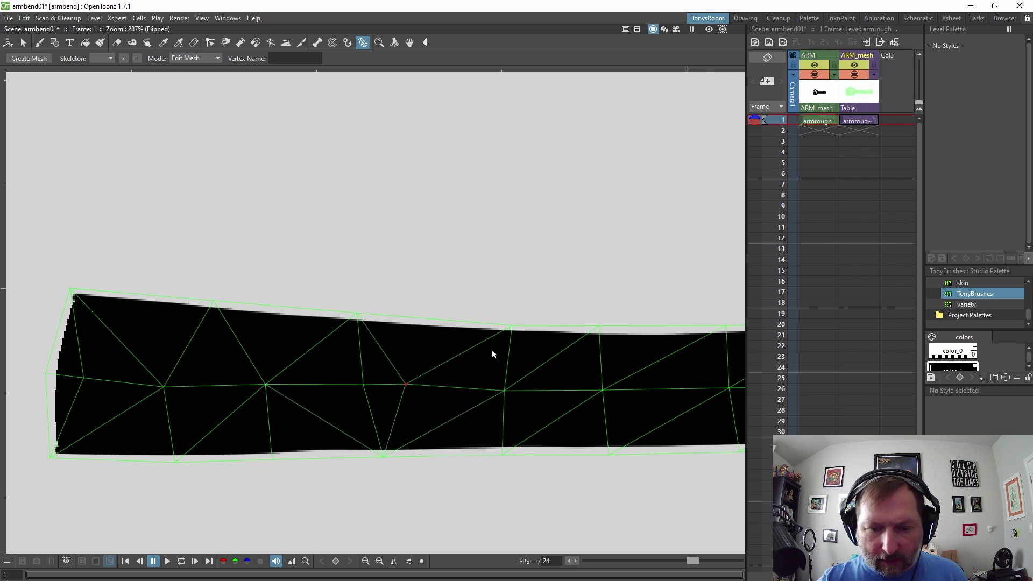
{"action": "left_click_drag", "start_coordinate": [358, 317], "coordinate": [398, 322]}
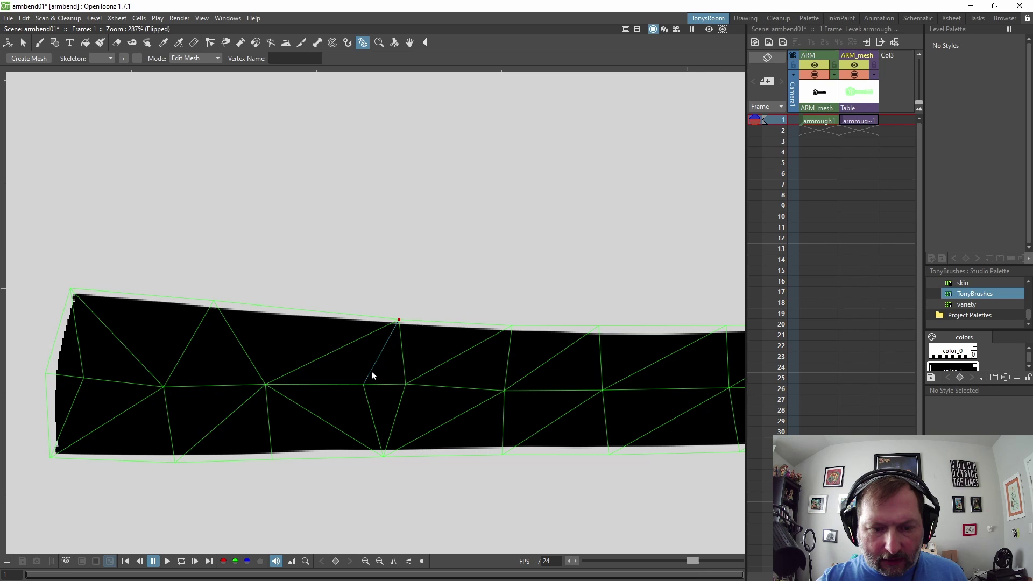
{"action": "left_click_drag", "start_coordinate": [364, 388], "coordinate": [323, 386]}
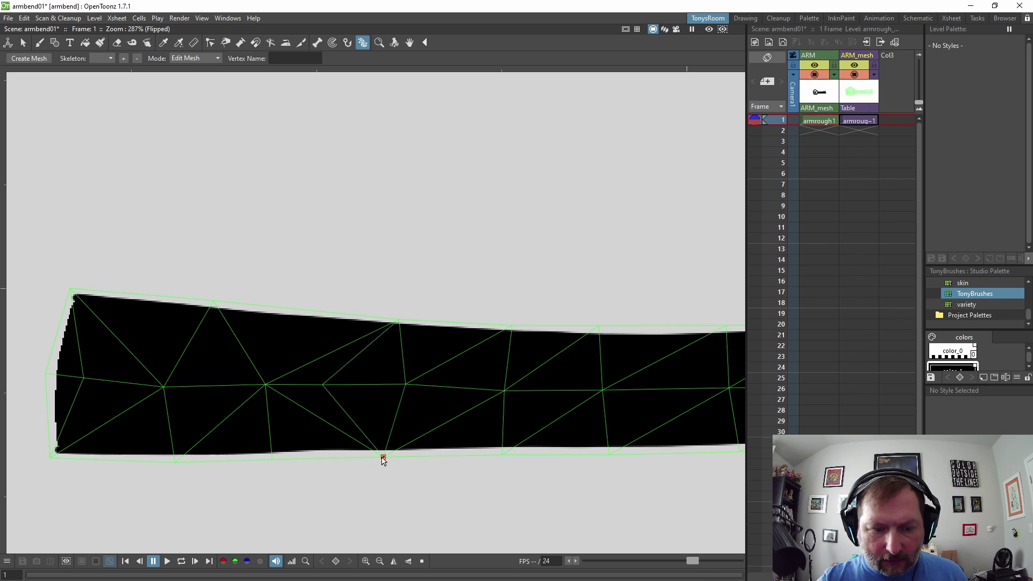
{"action": "left_click_drag", "start_coordinate": [383, 457], "coordinate": [401, 454]}
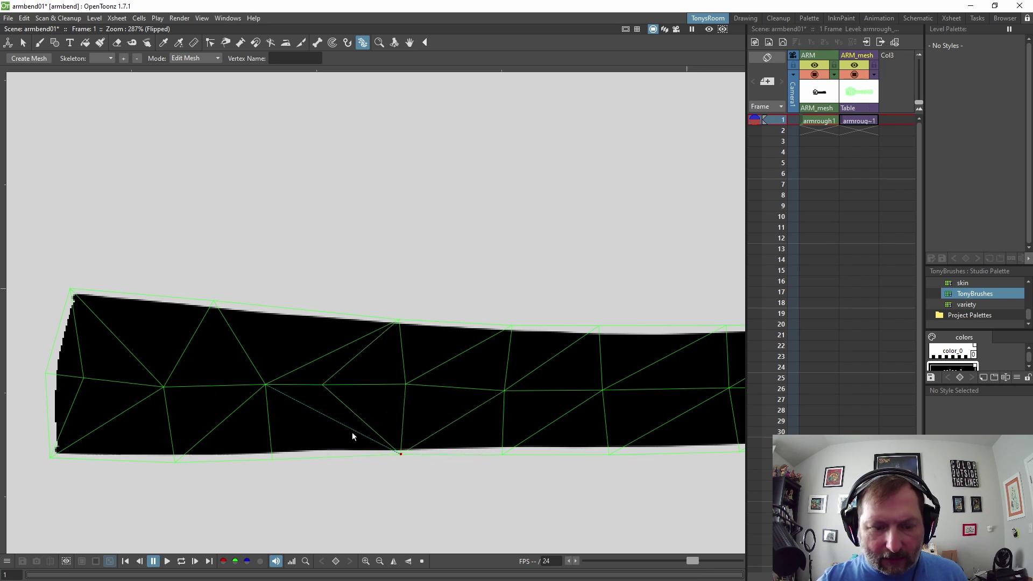
Swap two more diagonals, one low and one near the top.
{"action": "right_click", "coordinate": [333, 419]}
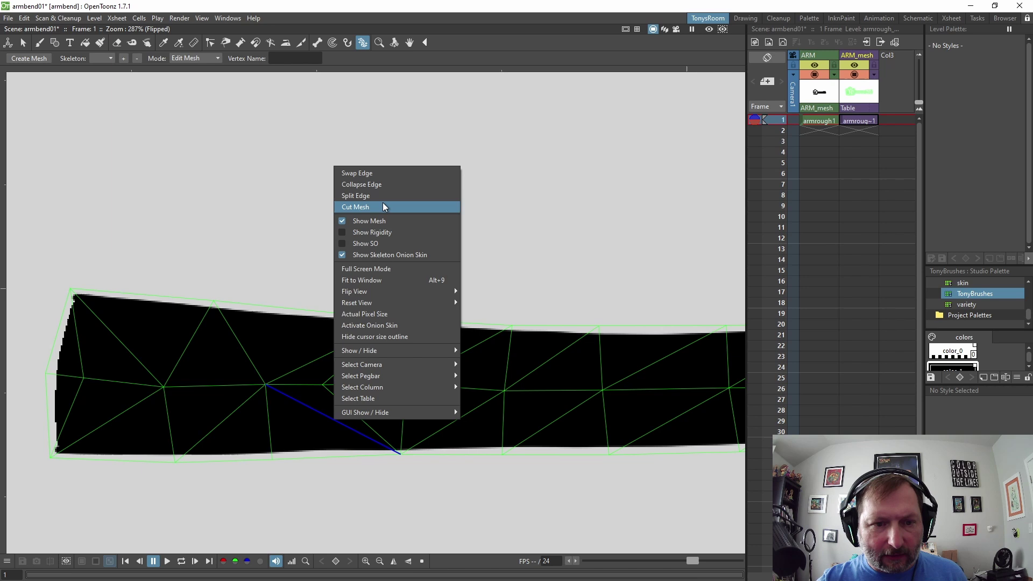
{"action": "left_click", "coordinate": [380, 174]}
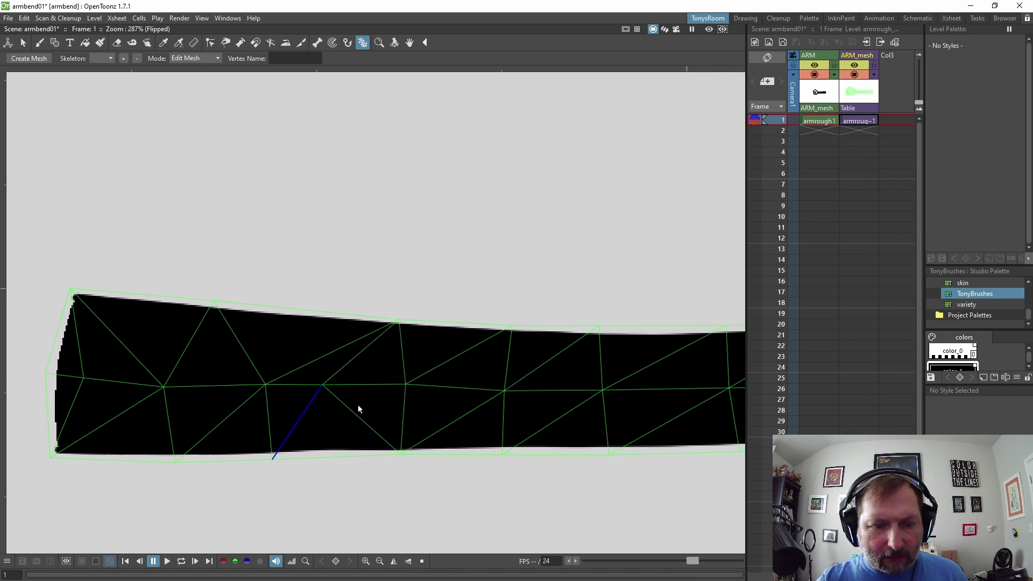
{"action": "left_click", "coordinate": [344, 347]}
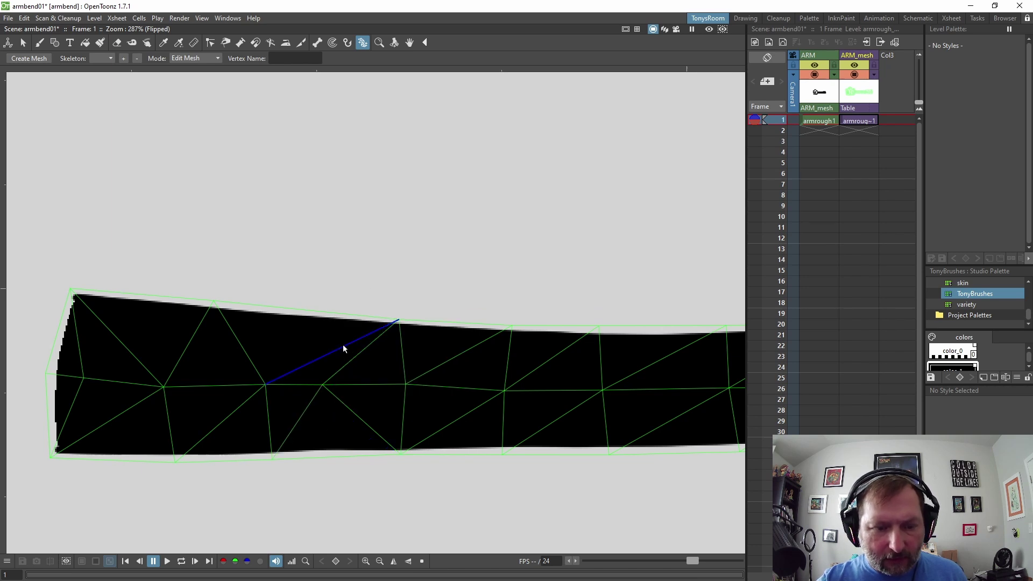
{"action": "right_click", "coordinate": [343, 345]}
{"action": "left_click", "coordinate": [373, 97]}
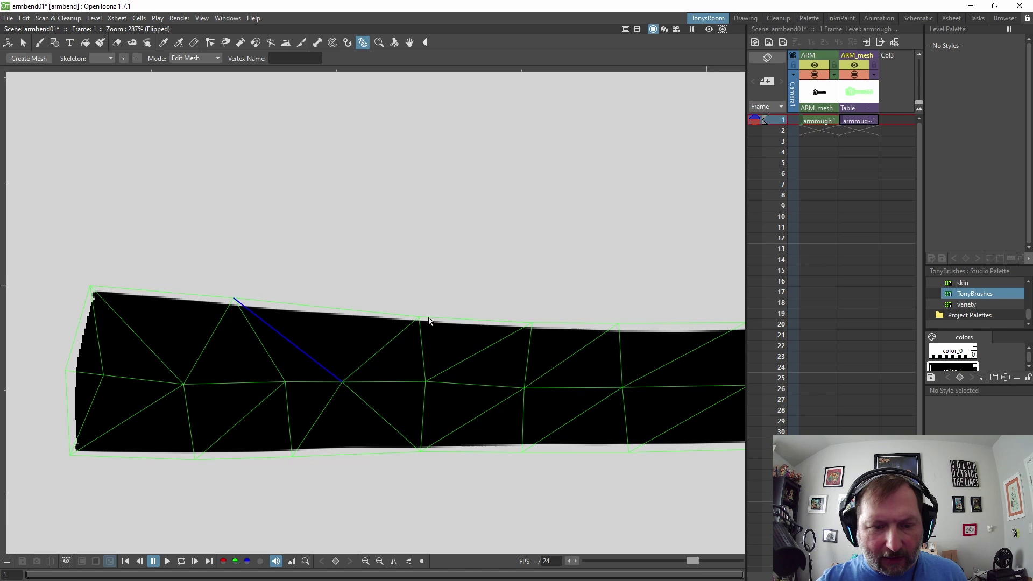
Slide the top and bottom boundary vertices at the left end rightward.
{"action": "left_click_drag", "start_coordinate": [366, 294], "coordinate": [351, 356]}
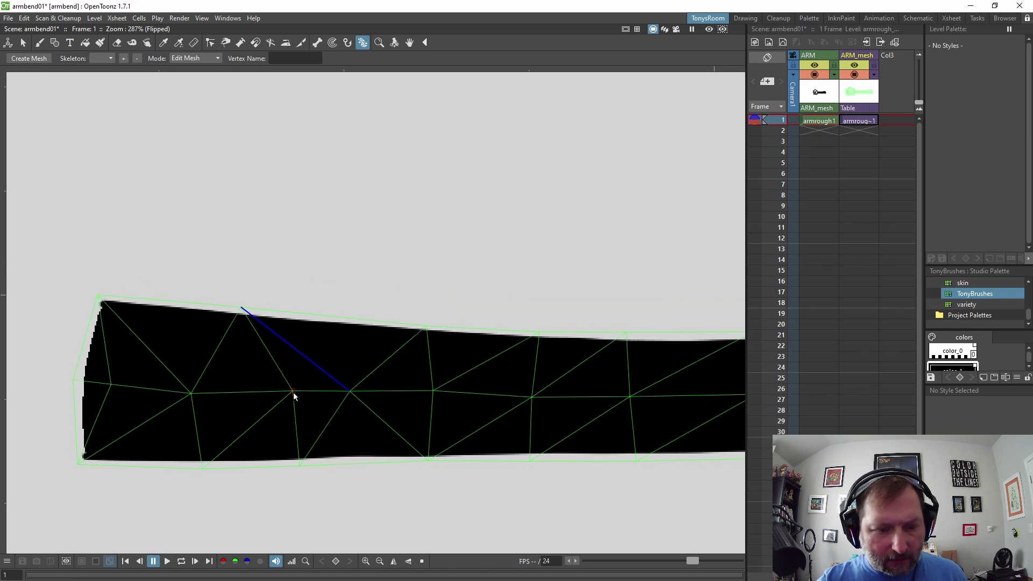
{"action": "left_click_drag", "start_coordinate": [293, 393], "coordinate": [269, 390]}
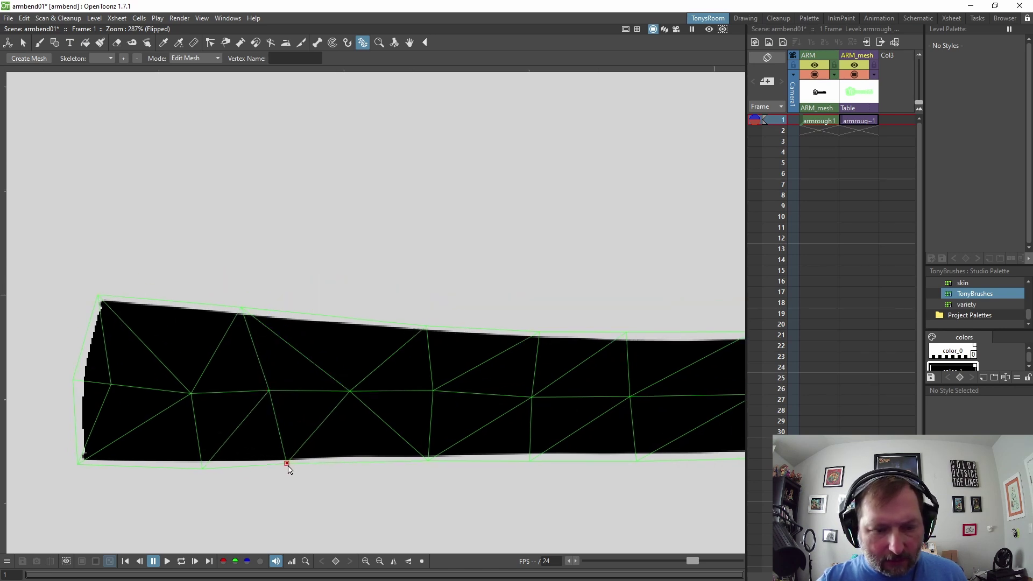
{"action": "scroll", "coordinate": [375, 423], "scroll_direction": "up", "scroll_amount": 2}
{"action": "left_click_drag", "start_coordinate": [268, 447], "coordinate": [315, 409]}
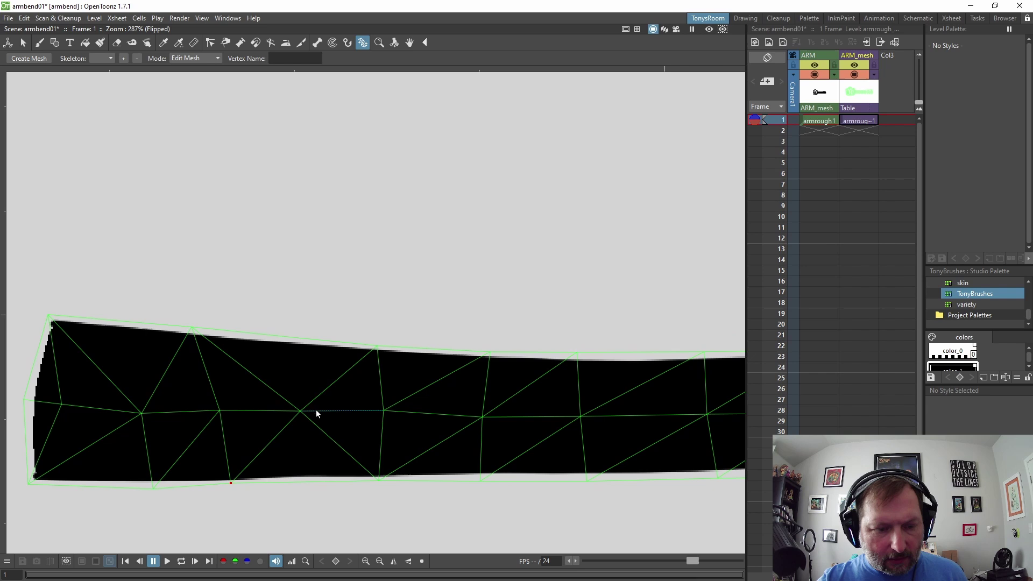
{"action": "left_click_drag", "start_coordinate": [194, 331], "coordinate": [300, 345]}
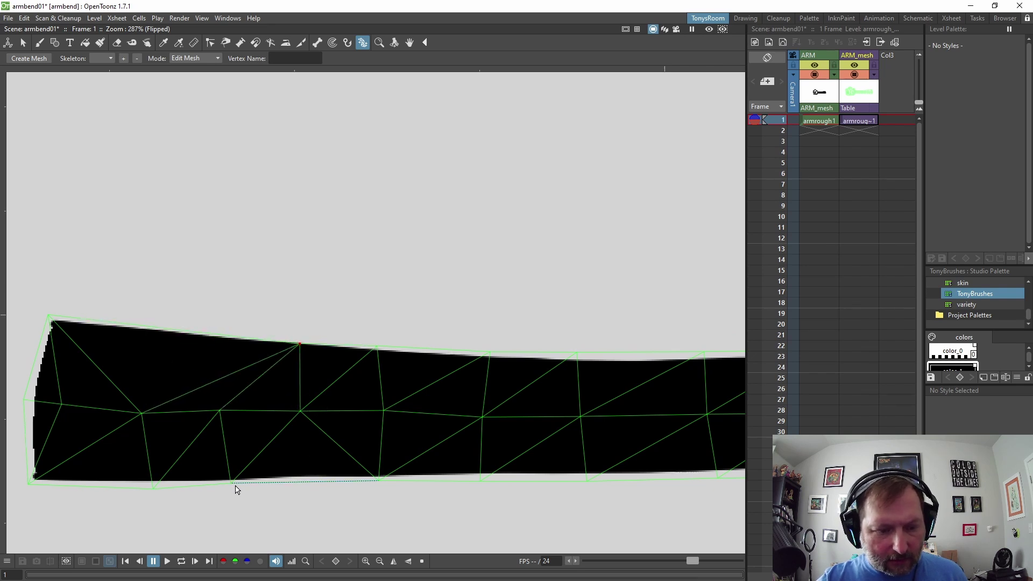
{"action": "left_click_drag", "start_coordinate": [234, 482], "coordinate": [302, 481]}
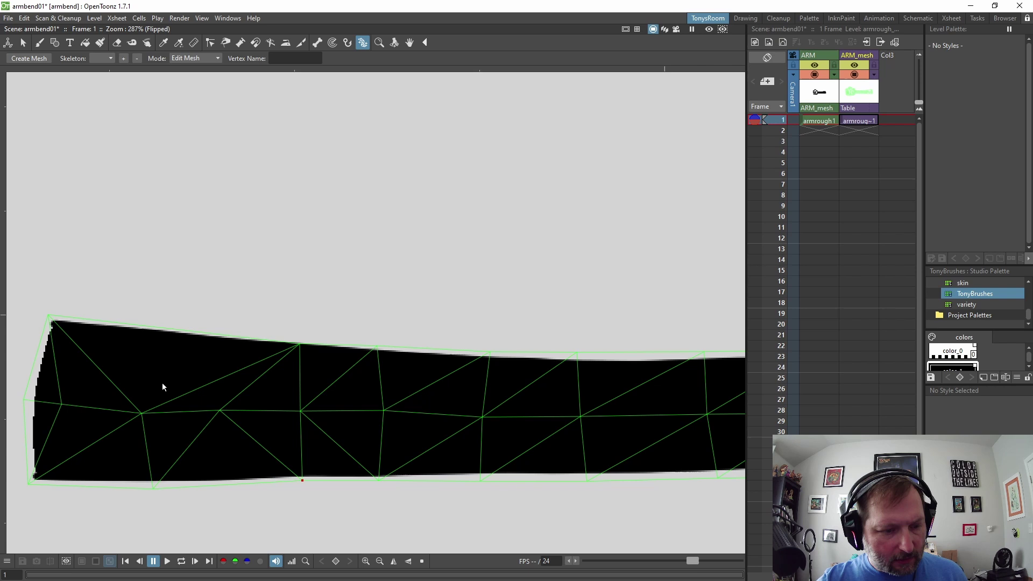
{"action": "left_click_drag", "start_coordinate": [163, 388], "coordinate": [285, 381]}
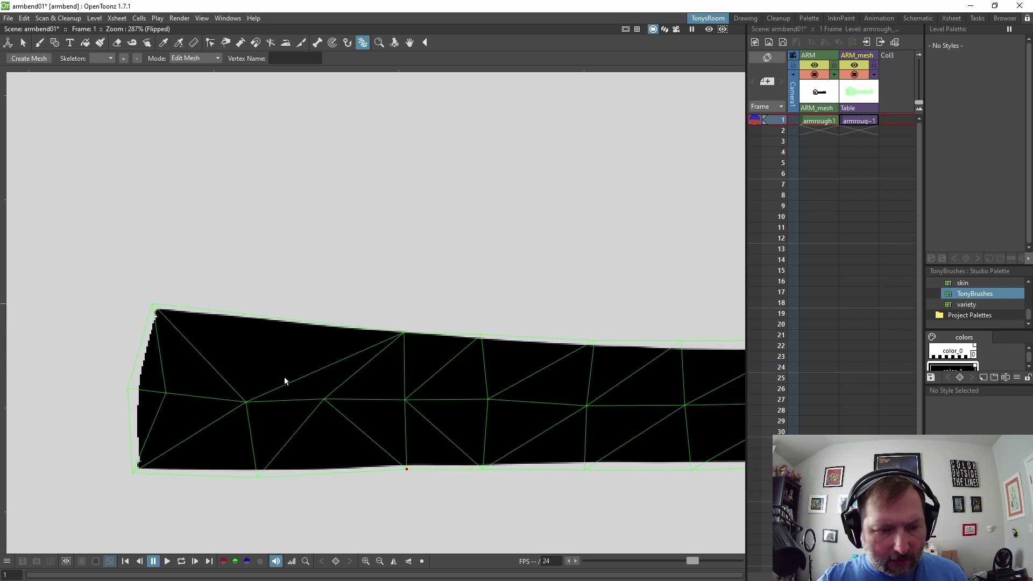
Split the top-left diagonal and the top boundary edge, adding two vertices.
{"action": "right_click", "coordinate": [220, 374]}
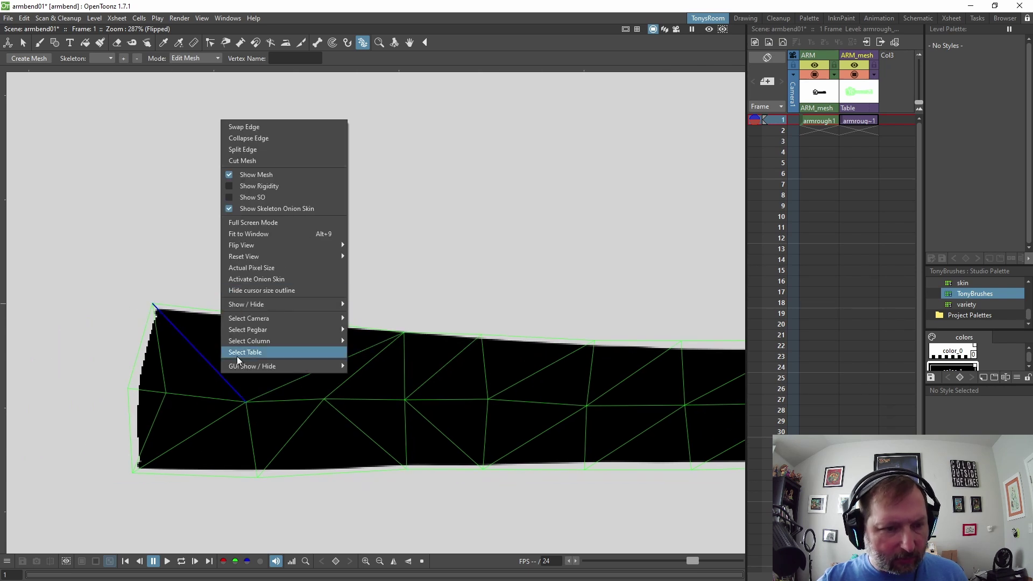
{"action": "left_click", "coordinate": [258, 147]}
{"action": "left_click_drag", "start_coordinate": [202, 357], "coordinate": [241, 353]}
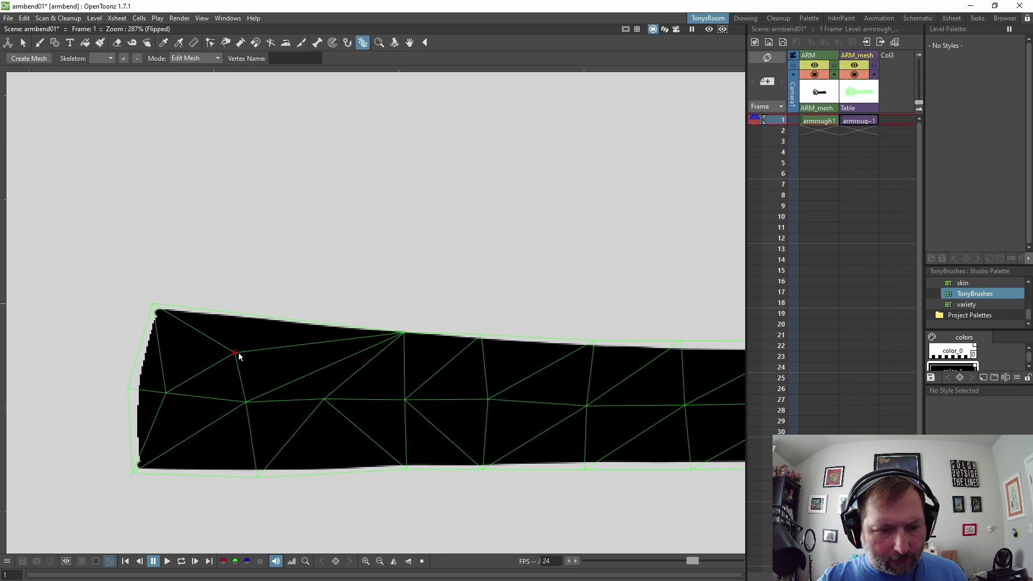
{"action": "left_click", "coordinate": [272, 319]}
{"action": "right_click", "coordinate": [275, 317]}
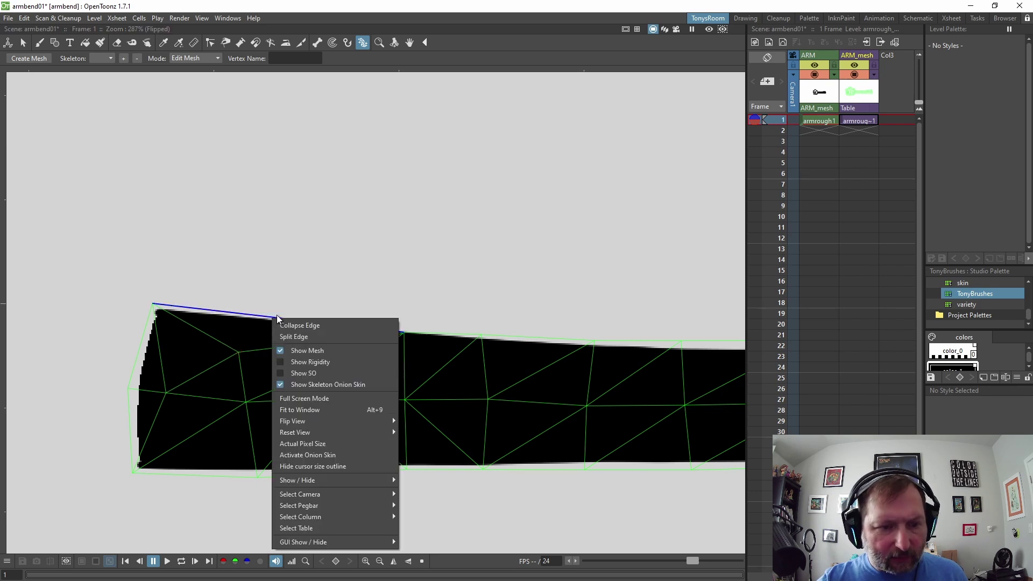
{"action": "left_click", "coordinate": [309, 333]}
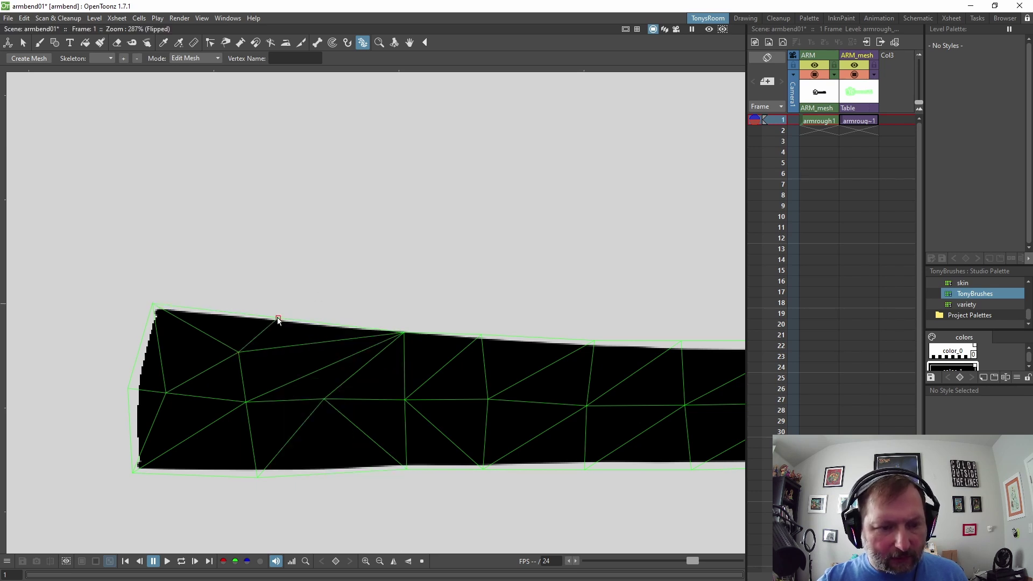
Swap the long interior diagonal edge the other way.
{"action": "left_click", "coordinate": [302, 375]}
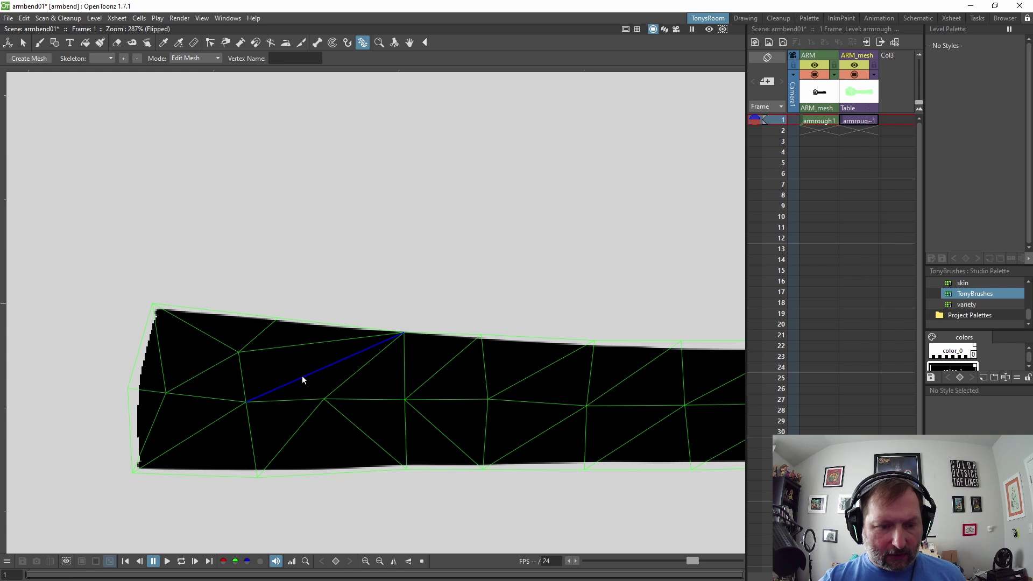
{"action": "right_click", "coordinate": [302, 376]}
{"action": "left_click", "coordinate": [353, 129]}
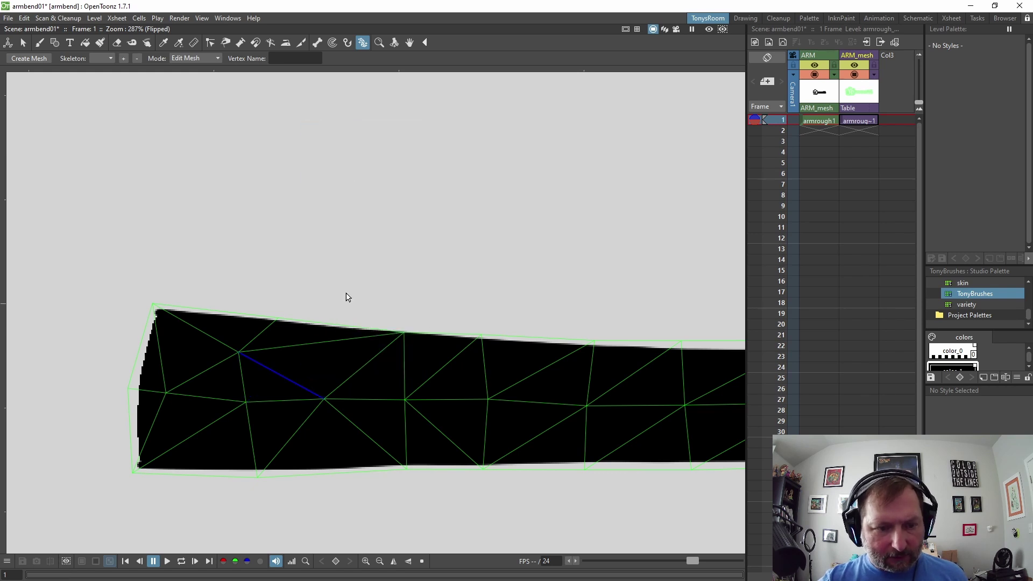
{"action": "left_click_drag", "start_coordinate": [304, 361], "coordinate": [530, 357]}
{"action": "left_click", "coordinate": [515, 366]}
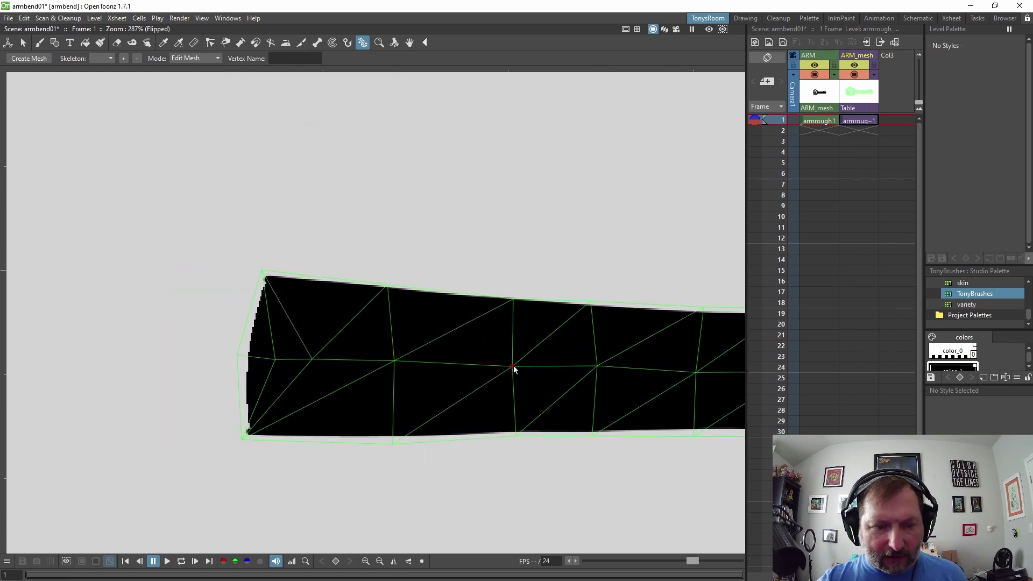
{"action": "left_click_drag", "start_coordinate": [271, 340], "coordinate": [351, 355]}
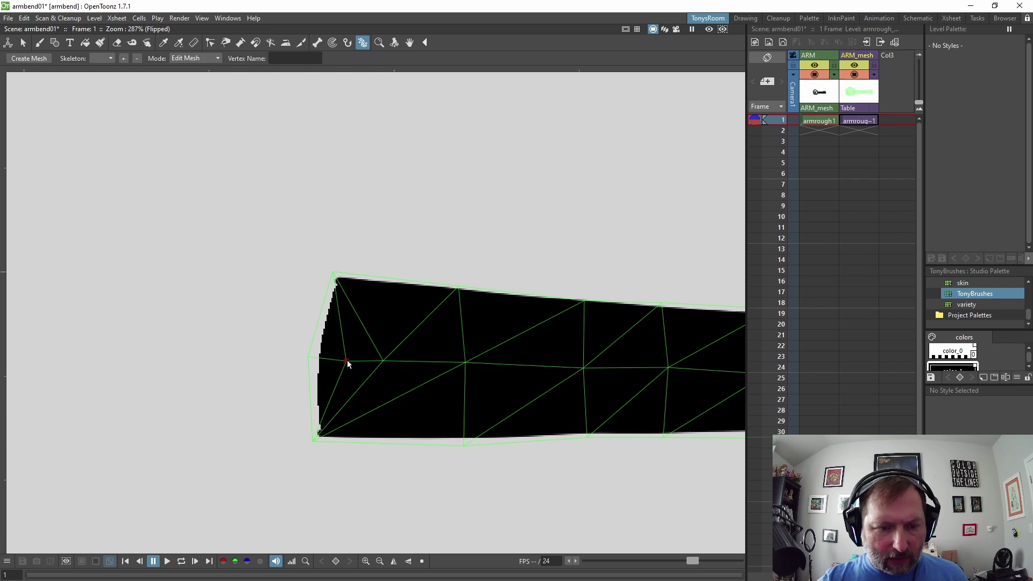
Collapse two short left-end edges and pull the boundary vertex outward.
{"action": "right_click", "coordinate": [348, 363]}
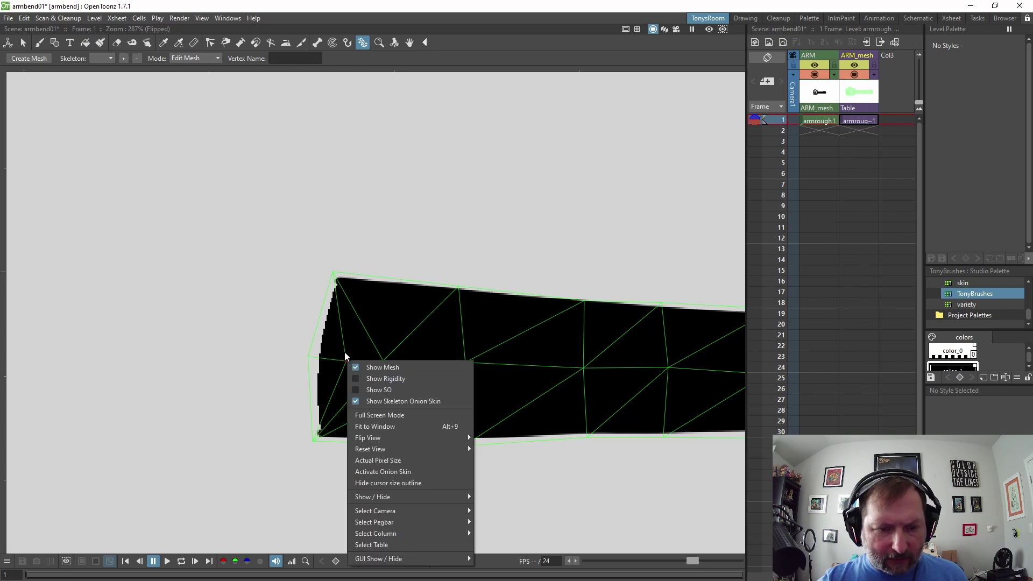
{"action": "left_click", "coordinate": [337, 360]}
{"action": "right_click", "coordinate": [336, 359]}
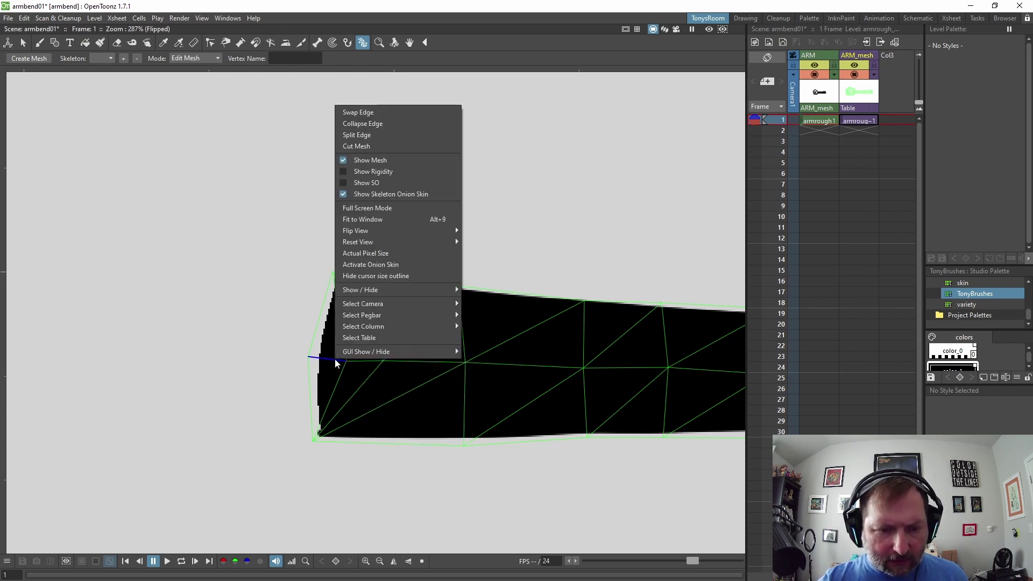
{"action": "left_click", "coordinate": [371, 121]}
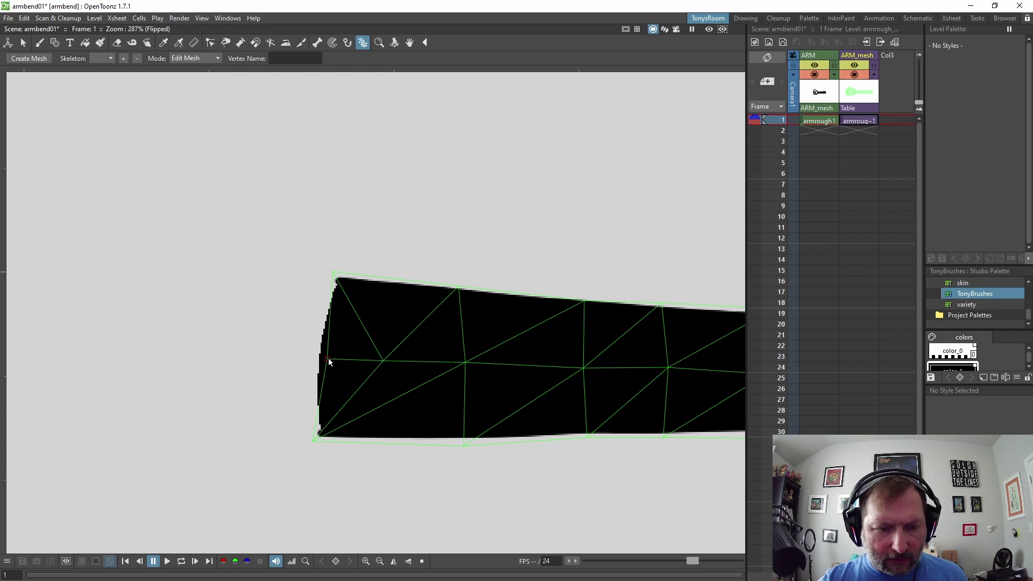
{"action": "left_click_drag", "start_coordinate": [326, 359], "coordinate": [313, 362]}
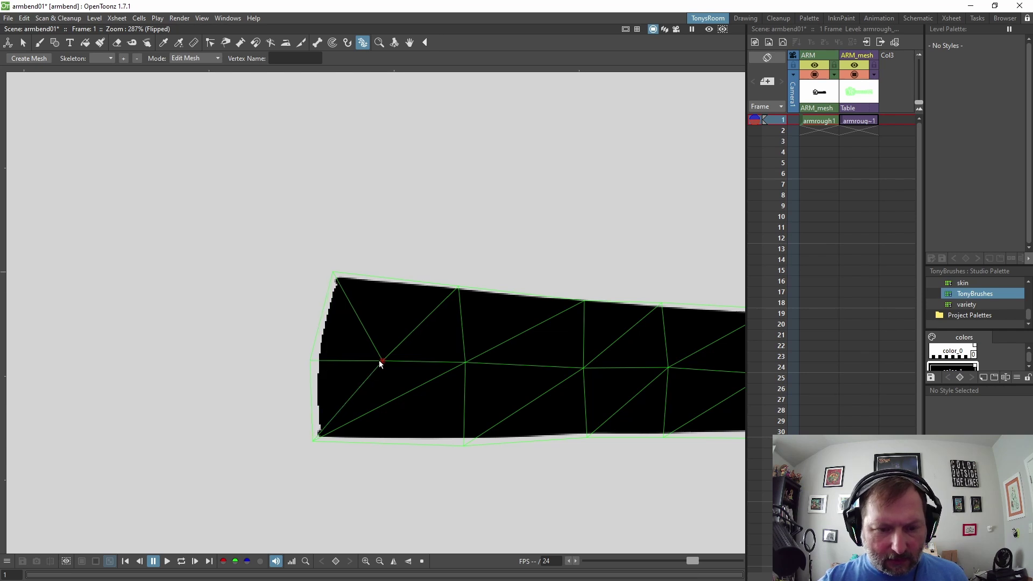
{"action": "left_click_drag", "start_coordinate": [379, 361], "coordinate": [347, 358]}
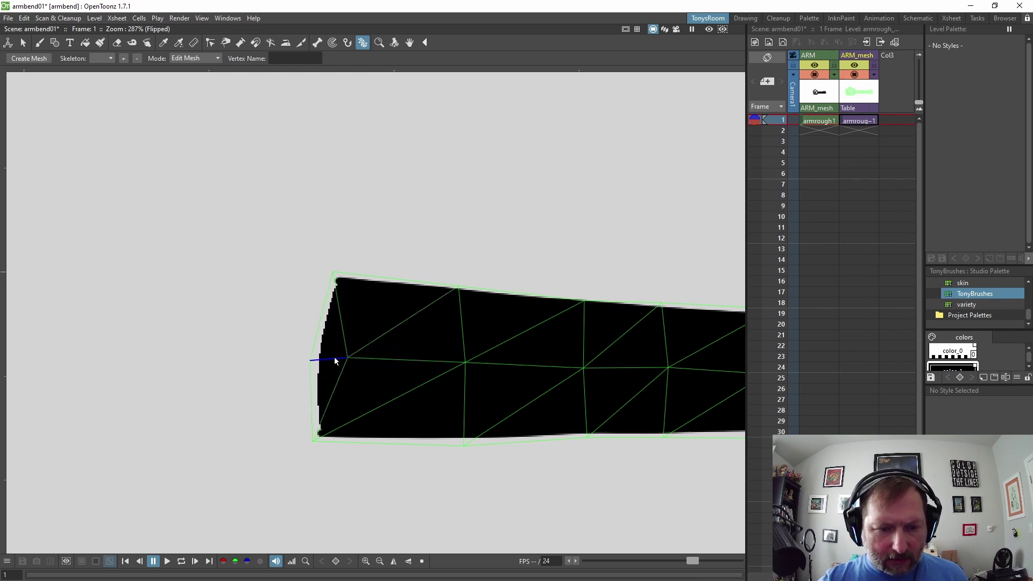
{"action": "right_click", "coordinate": [335, 357]}
{"action": "left_click", "coordinate": [371, 121]}
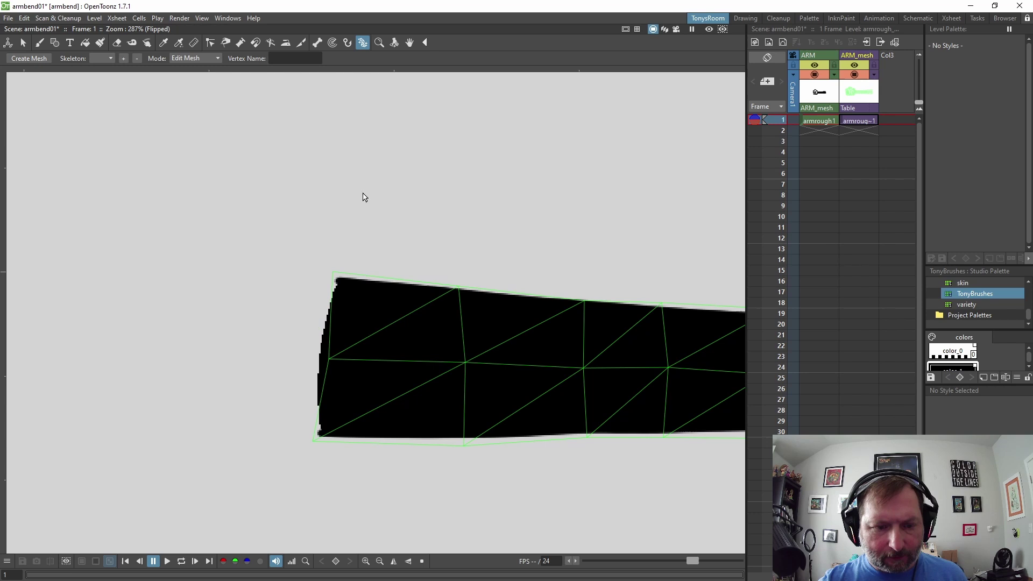
{"action": "left_click_drag", "start_coordinate": [329, 363], "coordinate": [311, 358]}
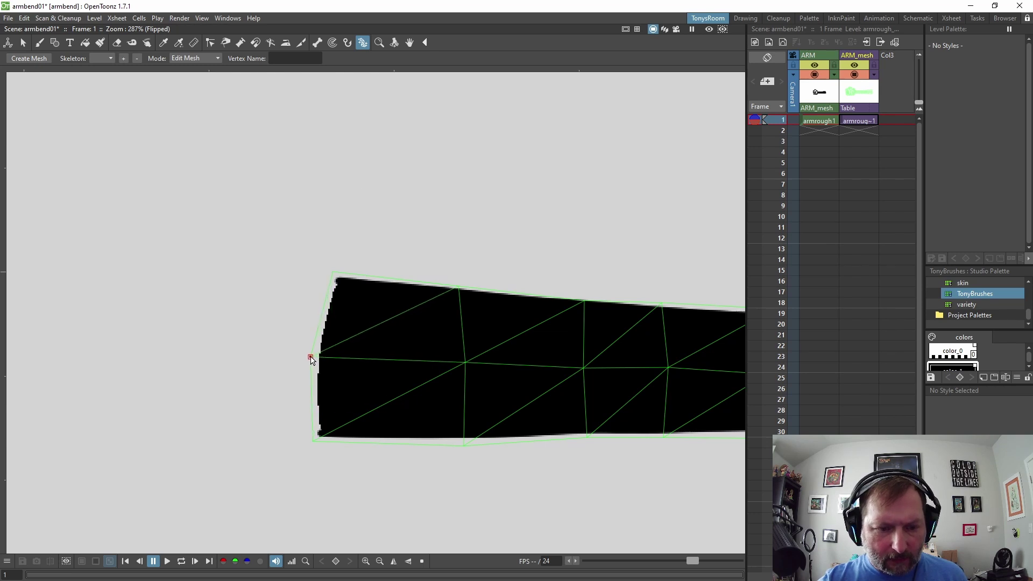
{"action": "scroll", "coordinate": [383, 392], "scroll_direction": "down", "scroll_amount": 1}
{"action": "scroll", "coordinate": [448, 371], "scroll_direction": "down", "scroll_amount": 1}
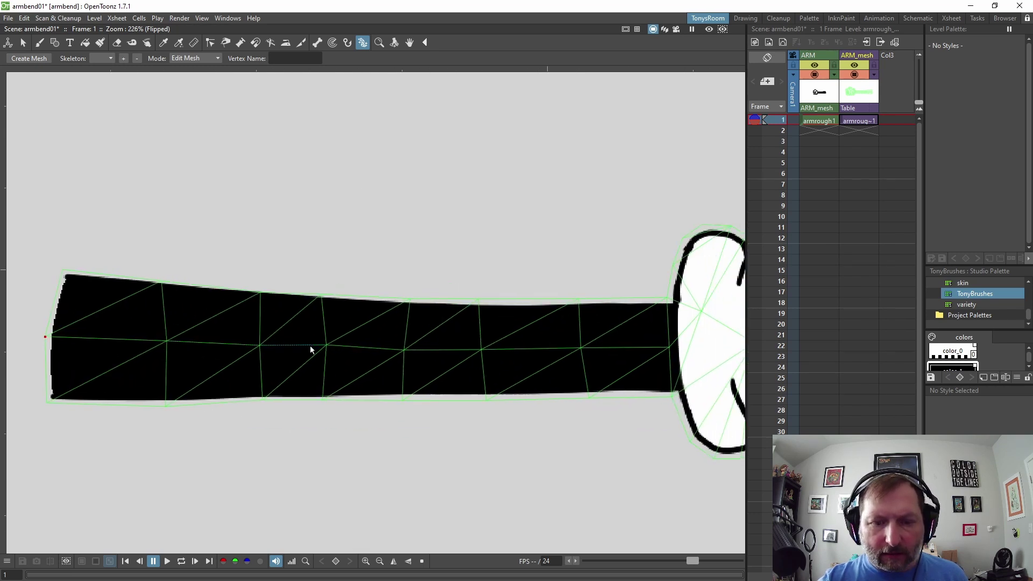
Move the shoulder-side column of top, middle and bottom points toward the elbow.
{"action": "left_click_drag", "start_coordinate": [310, 346], "coordinate": [411, 345]}
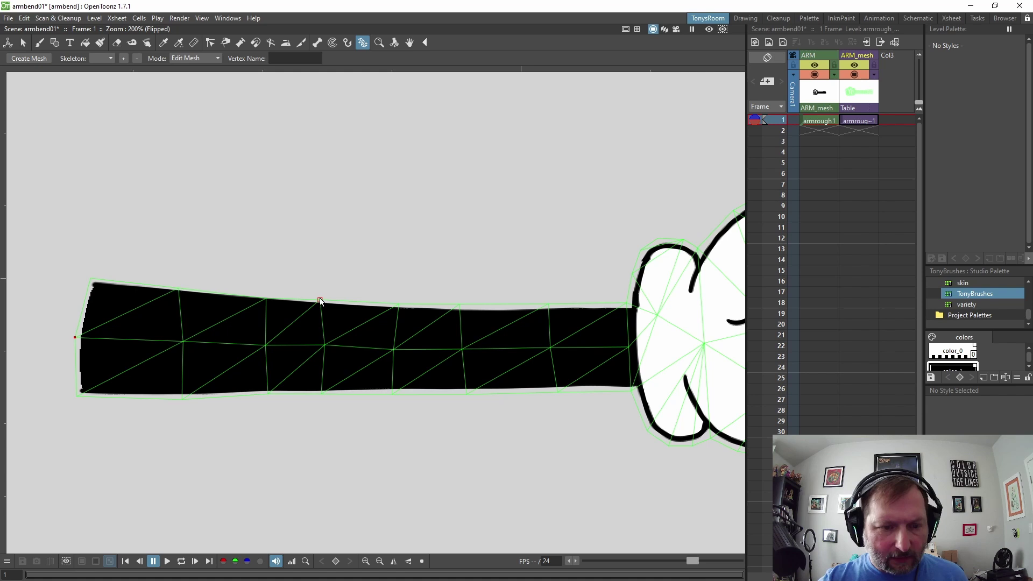
{"action": "left_click_drag", "start_coordinate": [320, 300], "coordinate": [329, 304]}
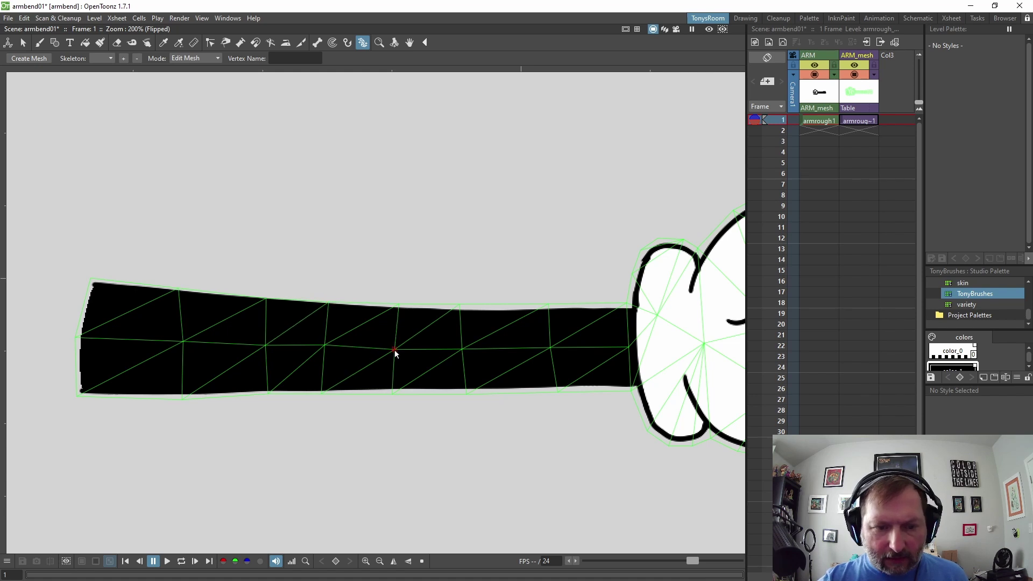
{"action": "left_click", "coordinate": [394, 394]}
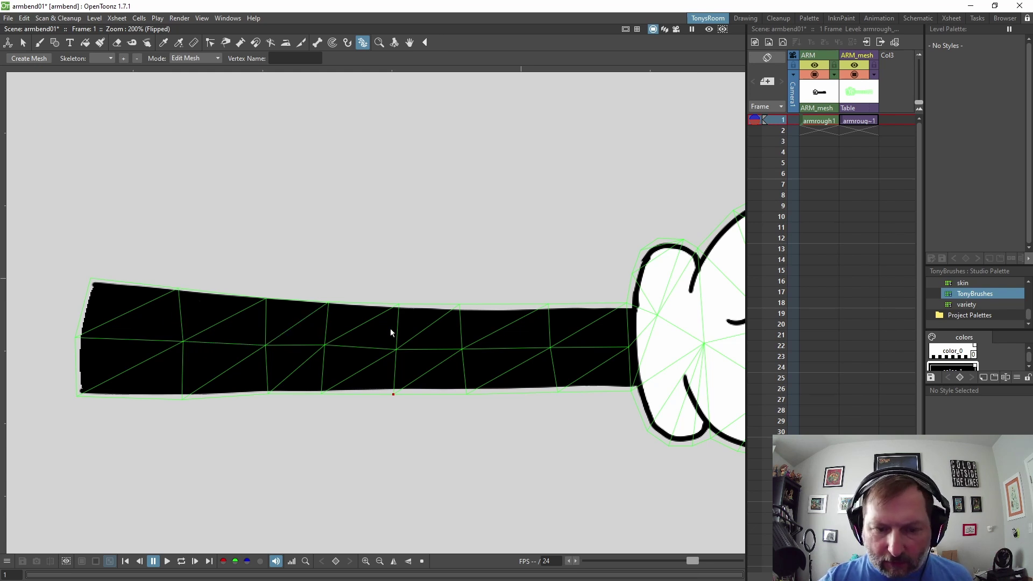
{"action": "scroll", "coordinate": [386, 385], "scroll_direction": "up", "scroll_amount": 1}
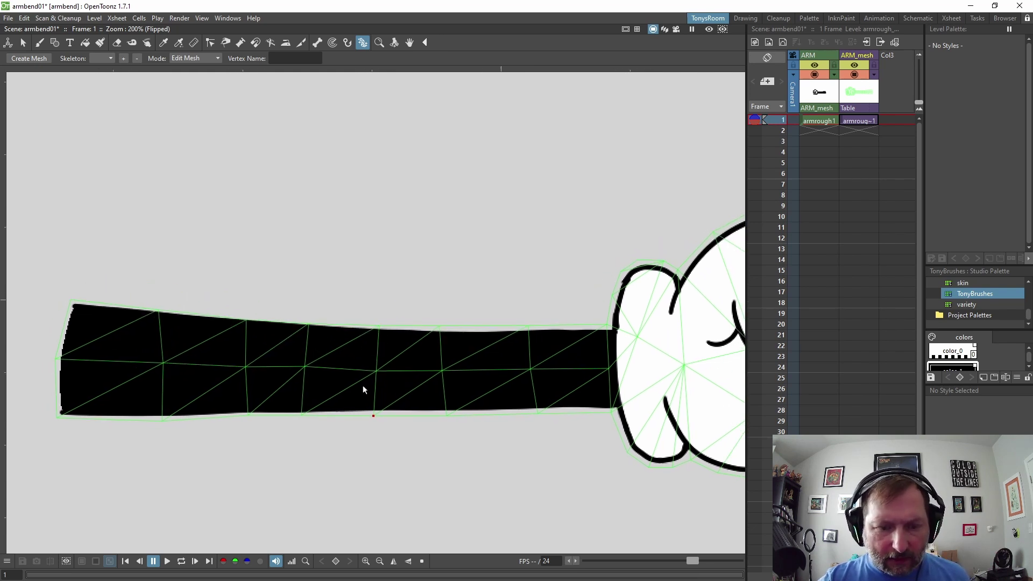
{"action": "scroll", "coordinate": [378, 364], "scroll_direction": "up", "scroll_amount": 2}
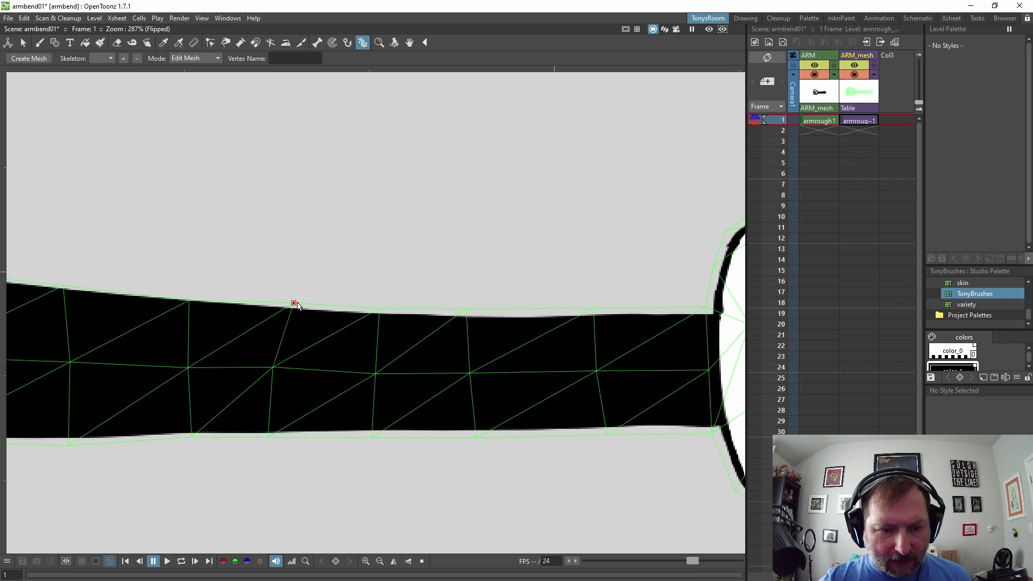
{"action": "left_click_drag", "start_coordinate": [279, 307], "coordinate": [339, 307]}
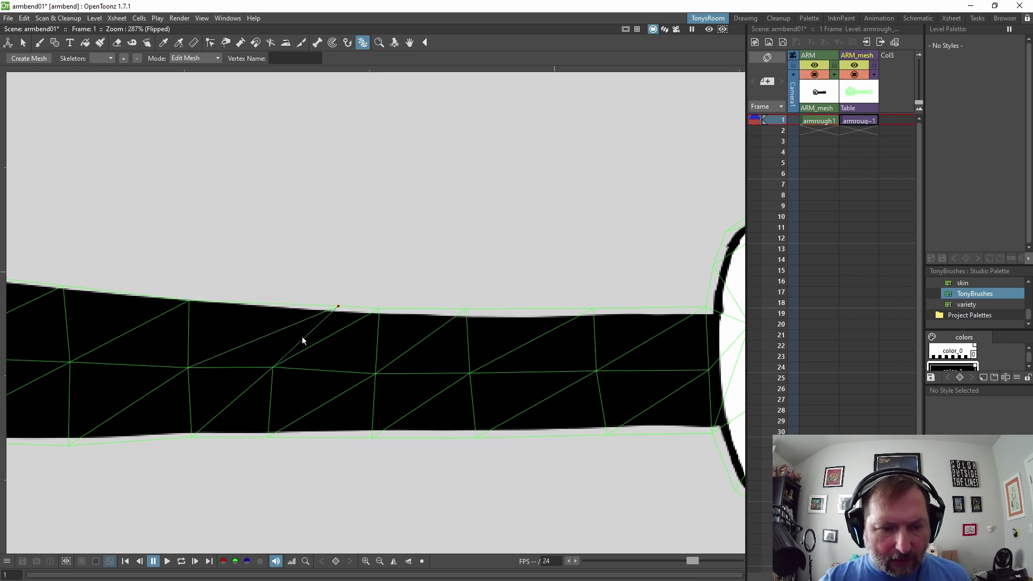
{"action": "left_click_drag", "start_coordinate": [271, 368], "coordinate": [337, 369]}
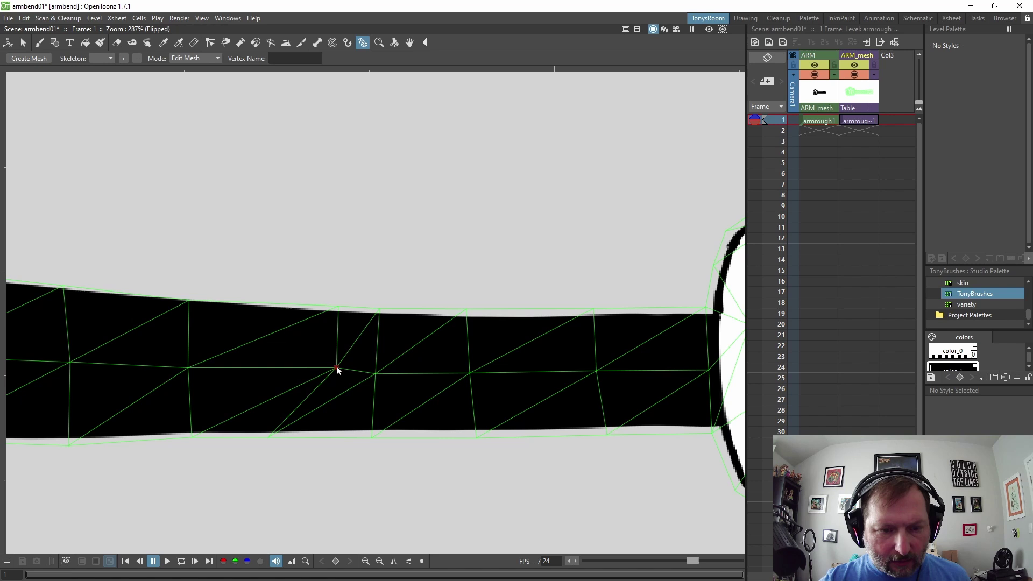
{"action": "left_click_drag", "start_coordinate": [272, 438], "coordinate": [337, 441]}
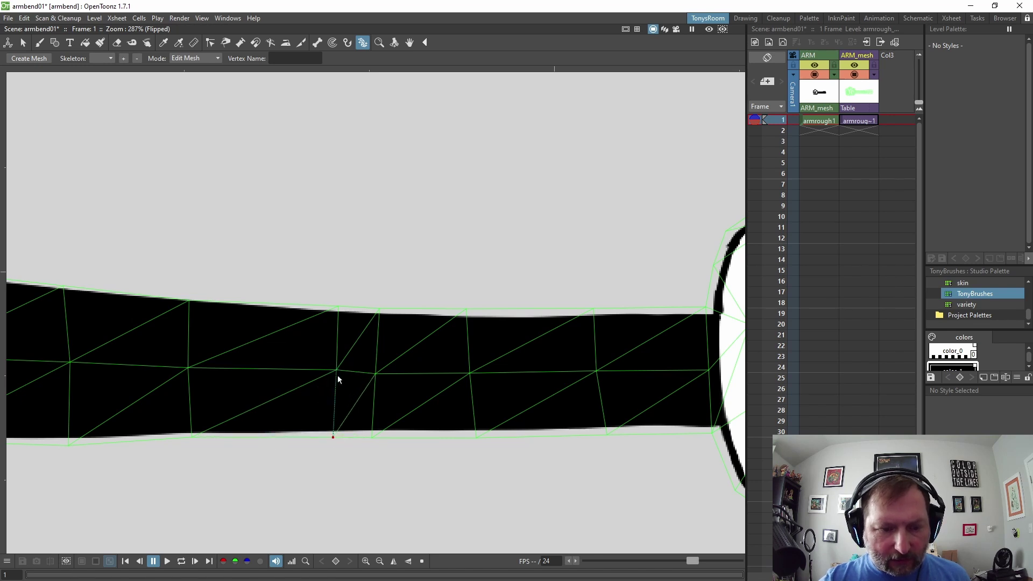
{"action": "left_click_drag", "start_coordinate": [339, 372], "coordinate": [340, 375]}
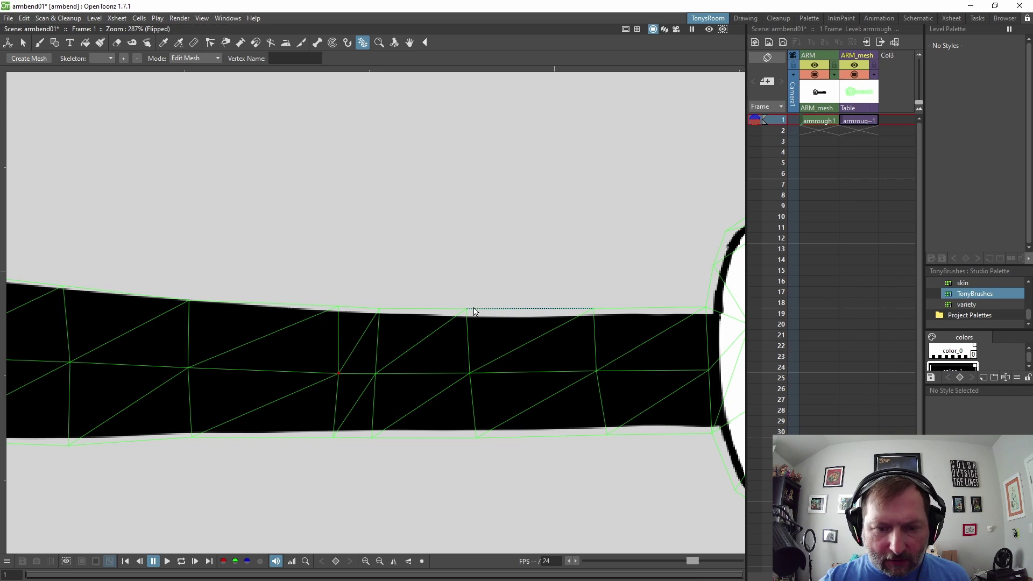
Pull two more columns of top, middle and bottom points toward the elbow.
{"action": "left_click_drag", "start_coordinate": [473, 313], "coordinate": [405, 309]}
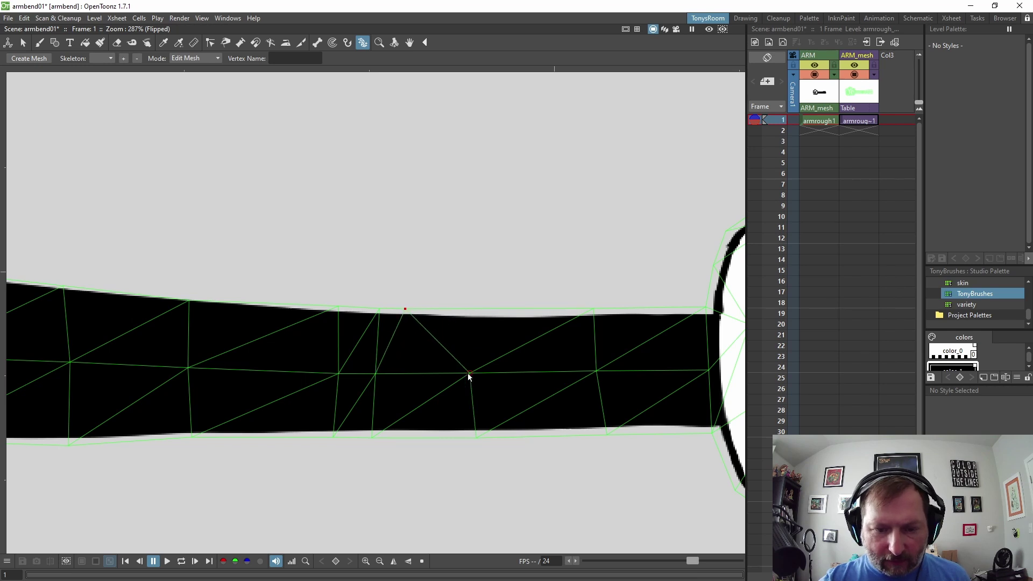
{"action": "left_click_drag", "start_coordinate": [468, 373], "coordinate": [408, 377]}
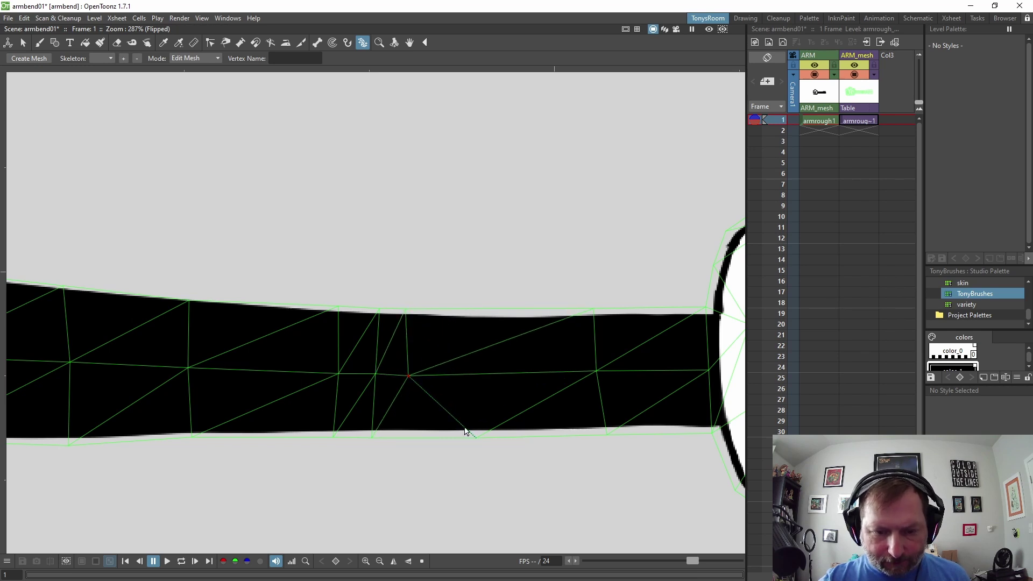
{"action": "left_click_drag", "start_coordinate": [474, 440], "coordinate": [406, 437]}
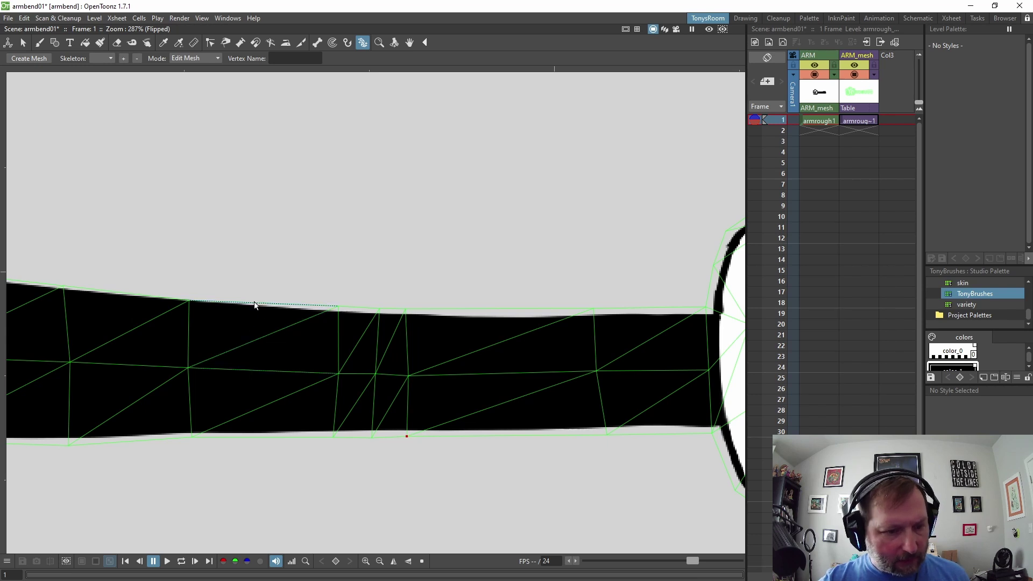
{"action": "left_click_drag", "start_coordinate": [264, 372], "coordinate": [347, 369]}
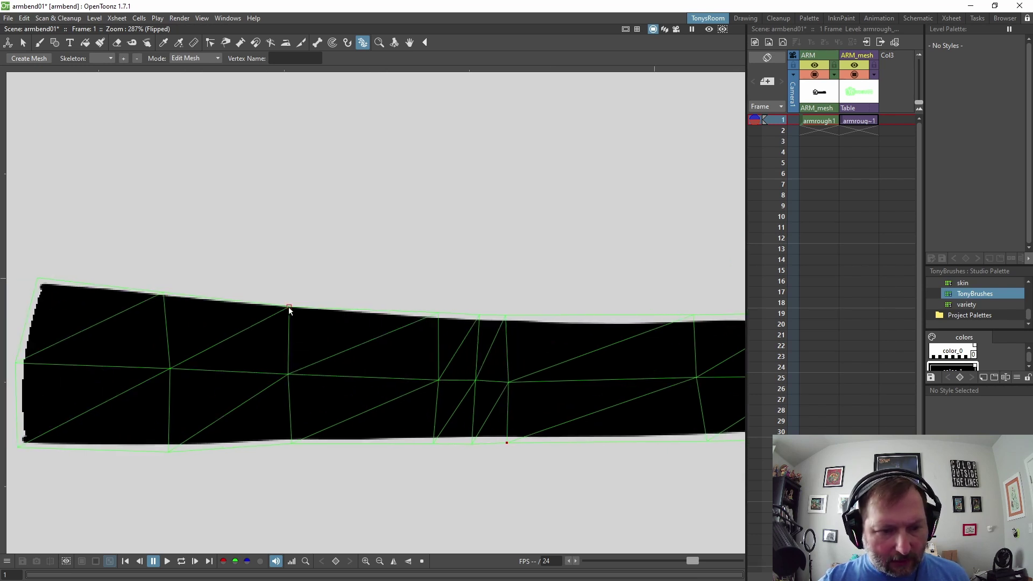
{"action": "left_click_drag", "start_coordinate": [288, 307], "coordinate": [369, 309]}
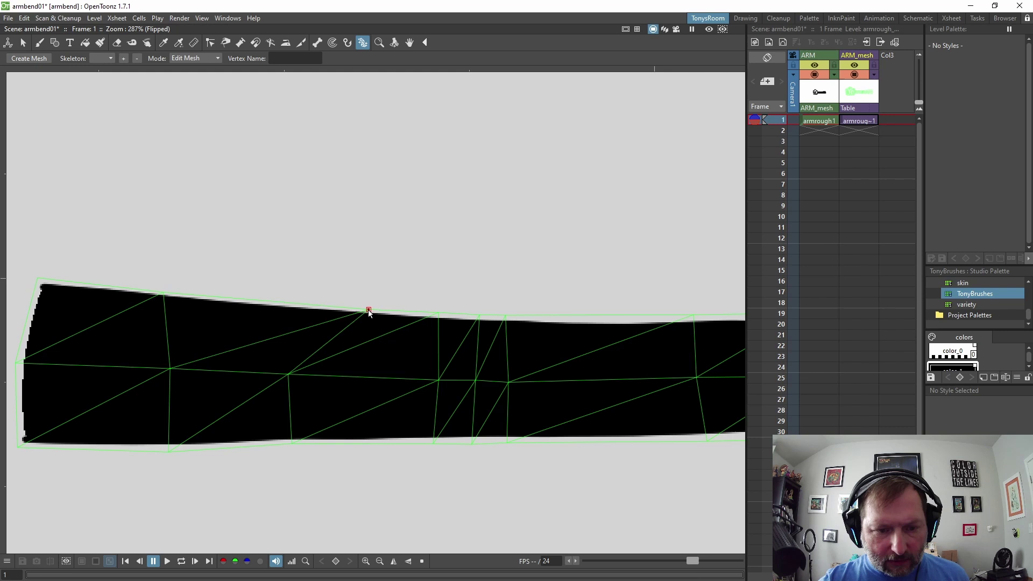
{"action": "left_click_drag", "start_coordinate": [288, 377], "coordinate": [368, 379]}
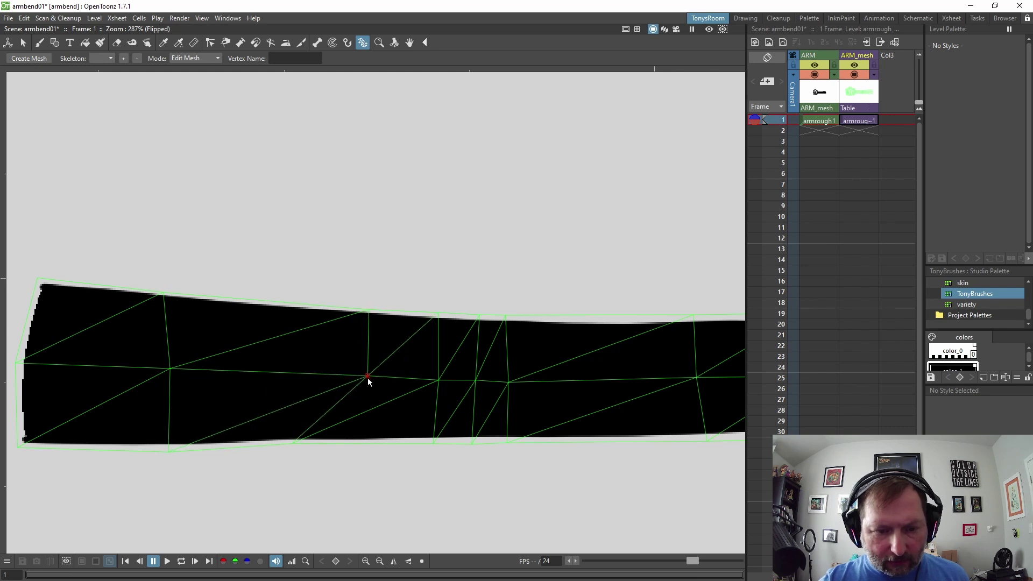
{"action": "left_click_drag", "start_coordinate": [296, 446], "coordinate": [368, 449]}
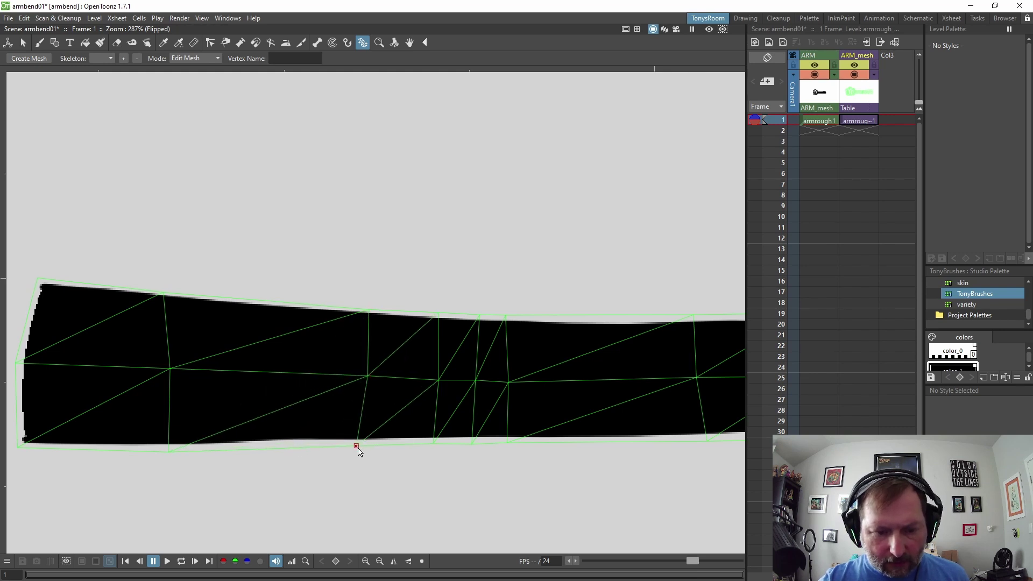
Pull the fist-side column of points toward the elbow.
{"action": "left_click_drag", "start_coordinate": [353, 369], "coordinate": [316, 360]}
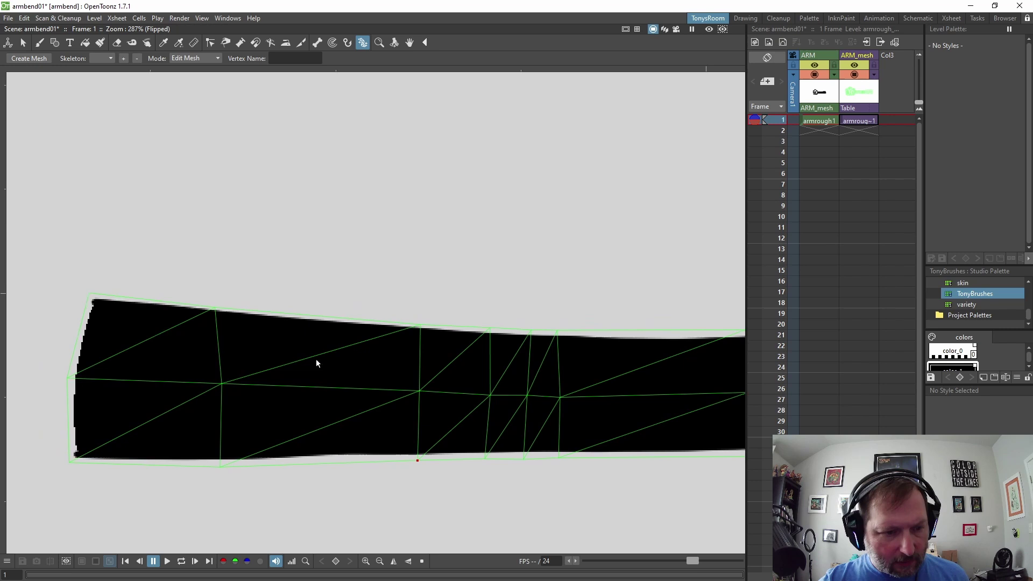
{"action": "mouse_move", "coordinate": [184, 374]}
{"action": "left_mouse_down"}
{"action": "mouse_move", "coordinate": [357, 359]}
{"action": "mouse_move", "coordinate": [340, 358]}
{"action": "left_mouse_up"}
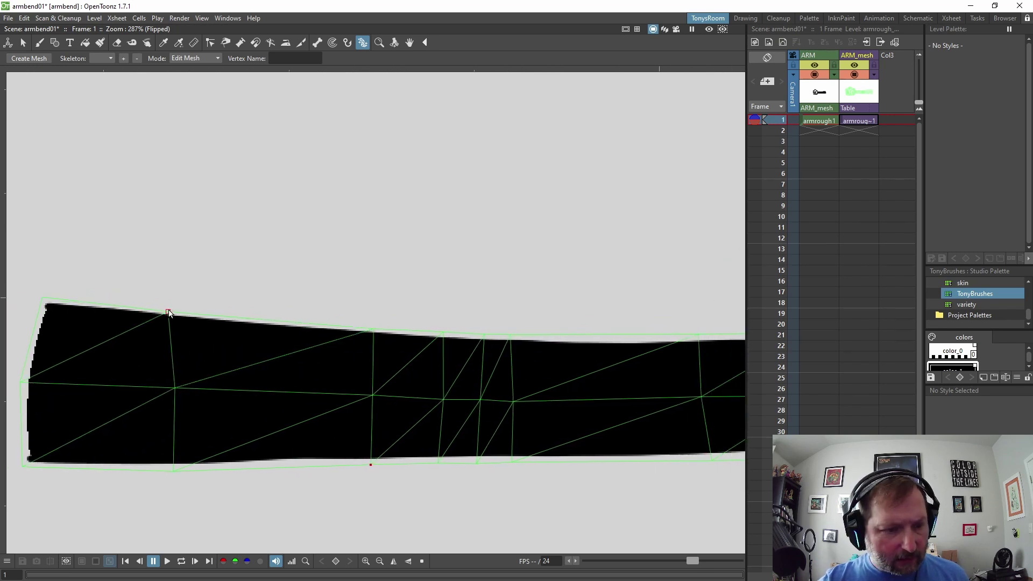
{"action": "left_click_drag", "start_coordinate": [579, 402], "coordinate": [431, 387]}
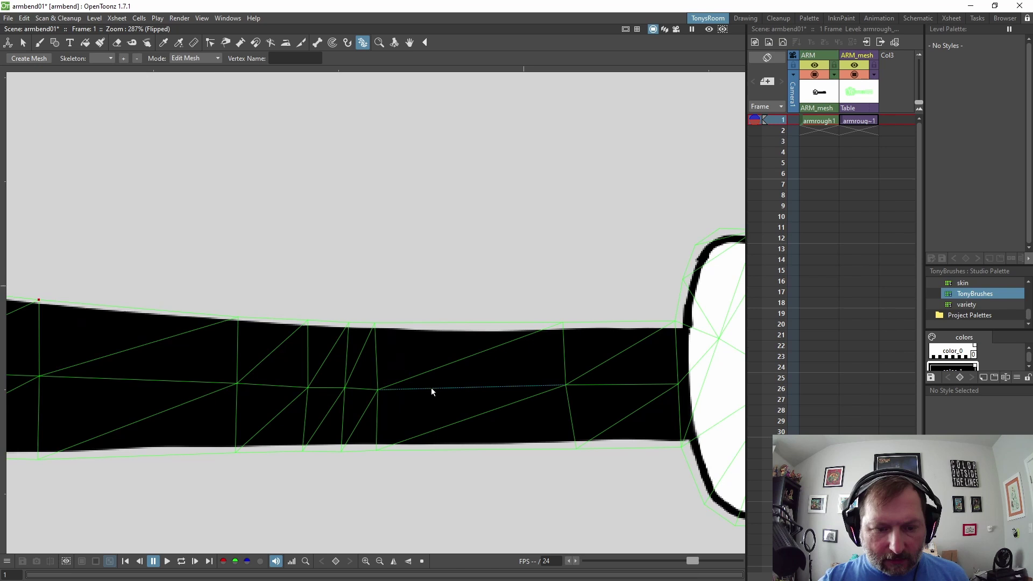
{"action": "left_click_drag", "start_coordinate": [577, 451], "coordinate": [434, 450]}
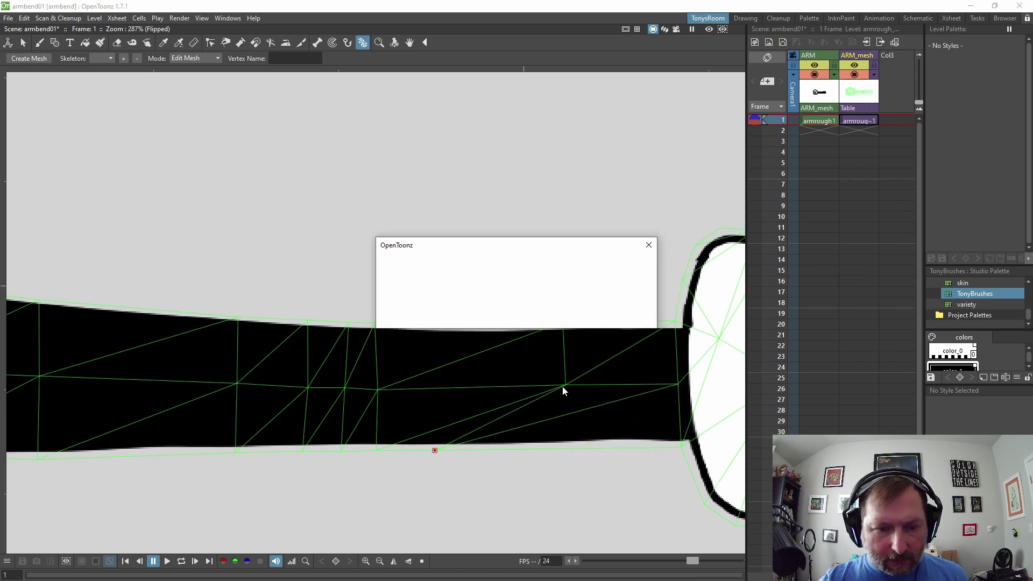
{"action": "key", "text": "Return"}
{"action": "left_click_drag", "start_coordinate": [563, 388], "coordinate": [437, 387]}
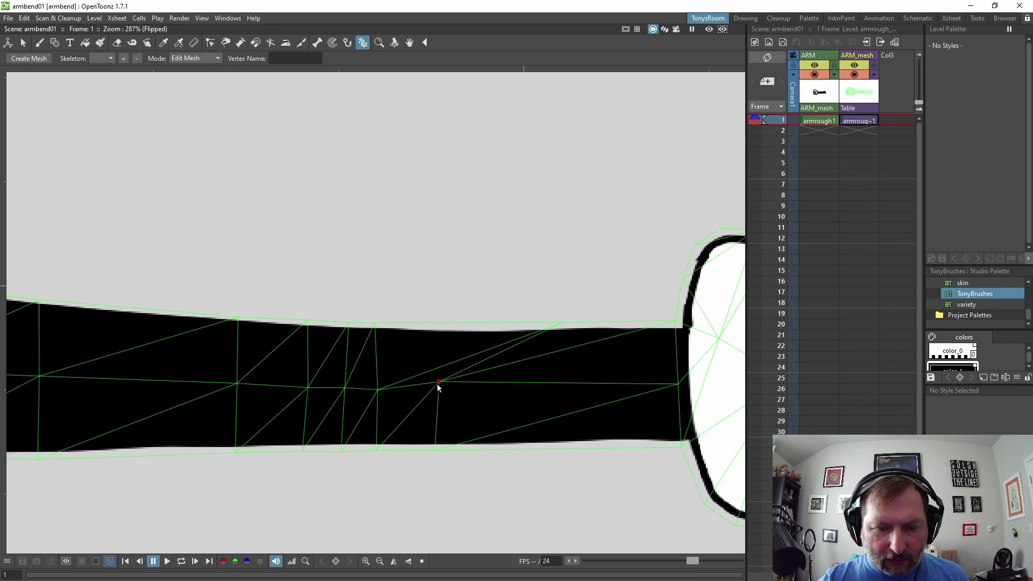
{"action": "left_click_drag", "start_coordinate": [562, 325], "coordinate": [436, 326]}
{"action": "scroll", "coordinate": [439, 424], "scroll_direction": "down", "scroll_amount": 1}
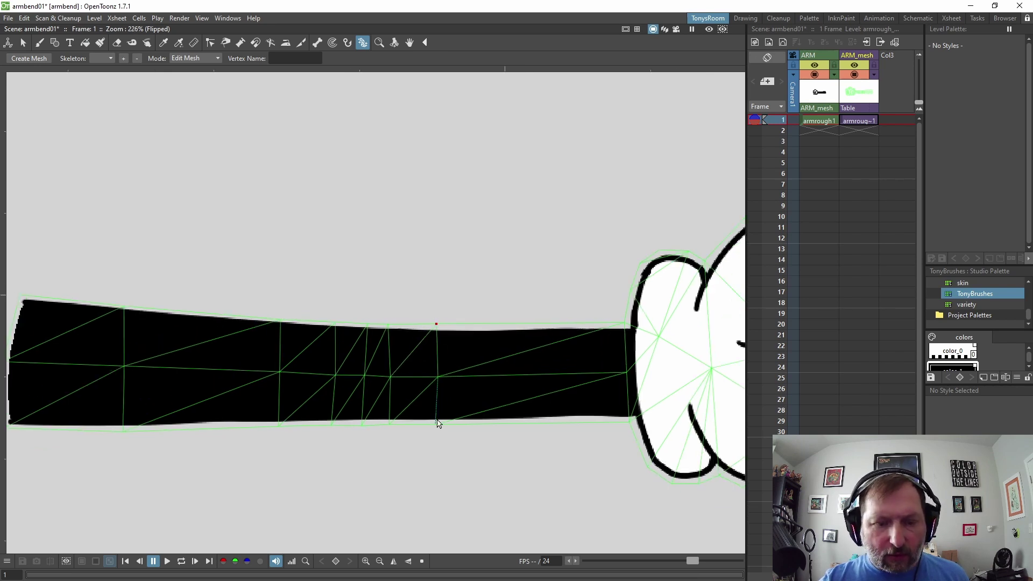
{"action": "scroll", "coordinate": [438, 424], "scroll_direction": "down", "scroll_amount": 1}
{"action": "scroll", "coordinate": [439, 420], "scroll_direction": "down", "scroll_amount": 1}
{"action": "scroll", "coordinate": [430, 382], "scroll_direction": "down", "scroll_amount": 2}
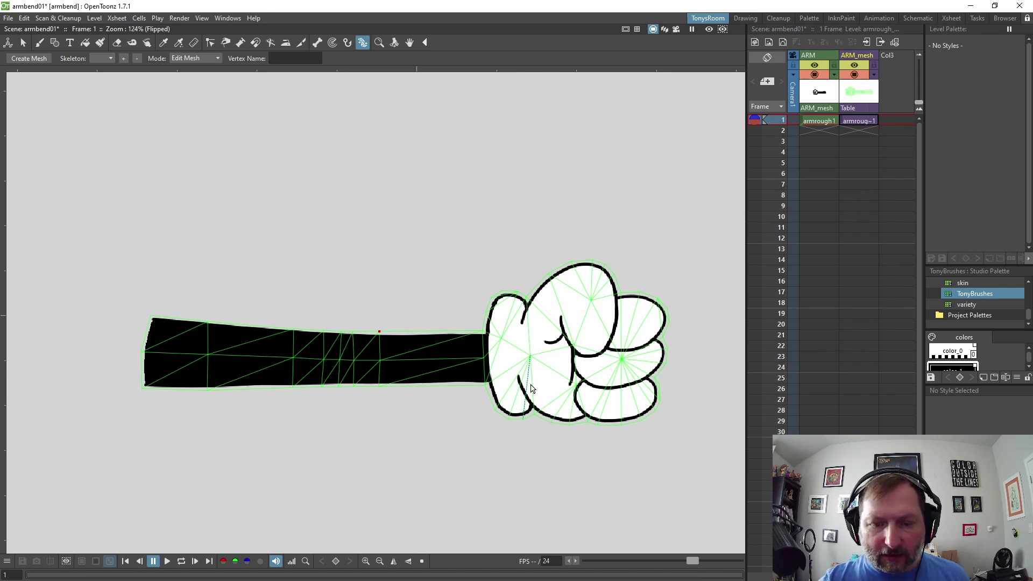
{"action": "scroll", "coordinate": [532, 388], "scroll_direction": "up", "scroll_amount": 1}
{"action": "scroll", "coordinate": [501, 363], "scroll_direction": "down", "scroll_amount": 1}
{"action": "scroll", "coordinate": [466, 347], "scroll_direction": "up", "scroll_amount": 1}
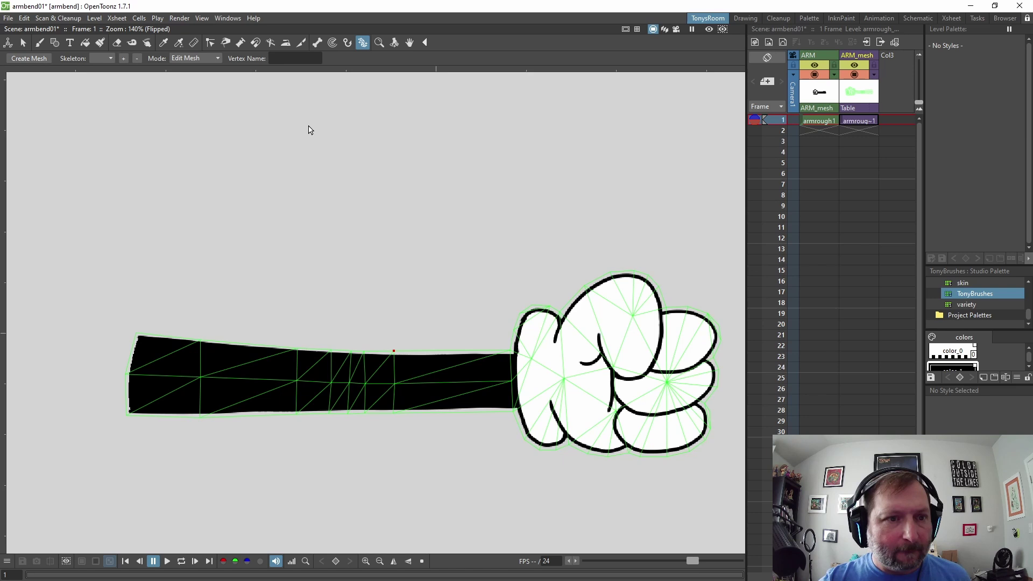
In Build Skeleton mode, add joints at the elbow, wrist and fist tip.
{"action": "left_click", "coordinate": [194, 58]}
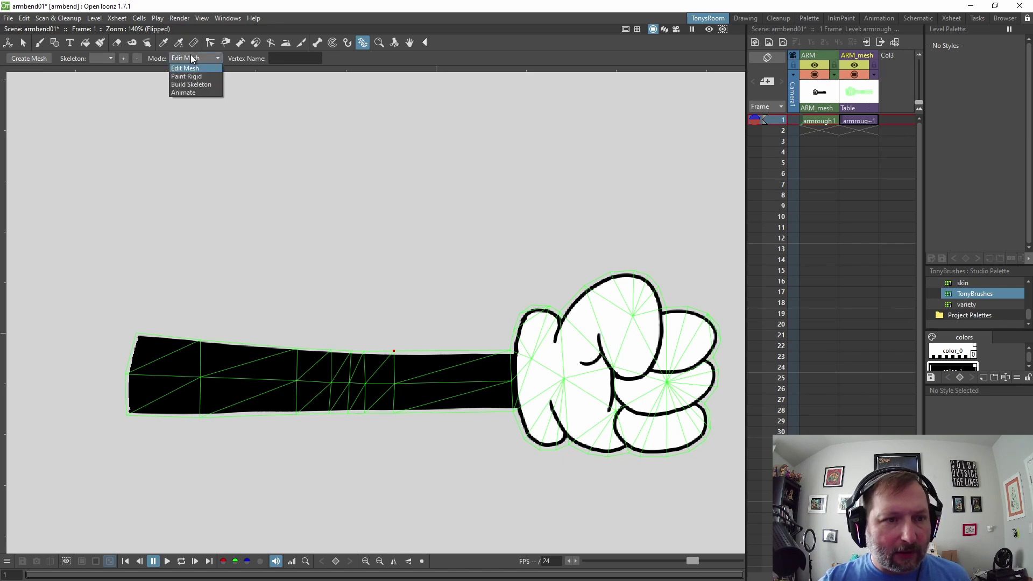
{"action": "left_click", "coordinate": [198, 83]}
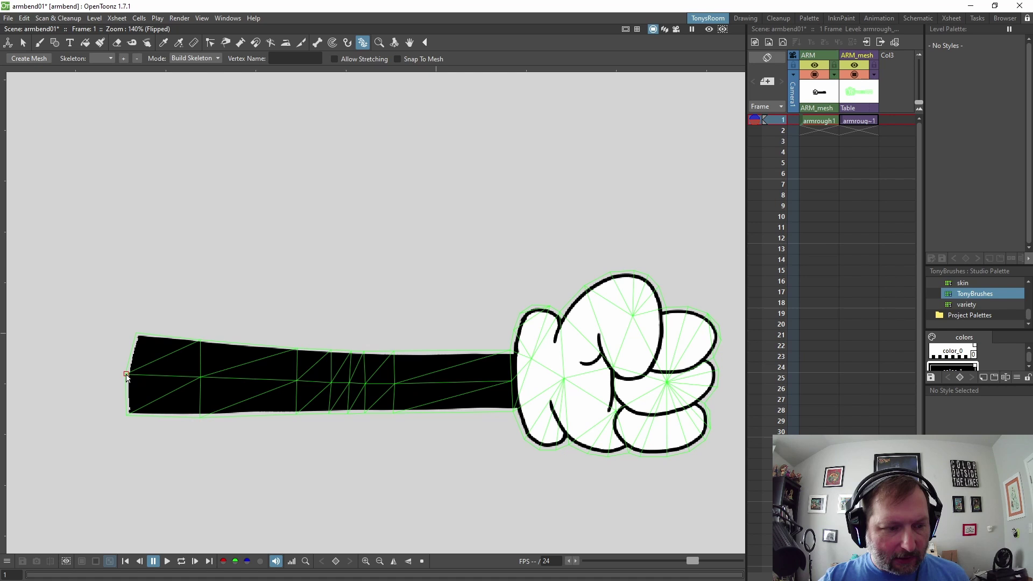
{"action": "left_click", "coordinate": [350, 383]}
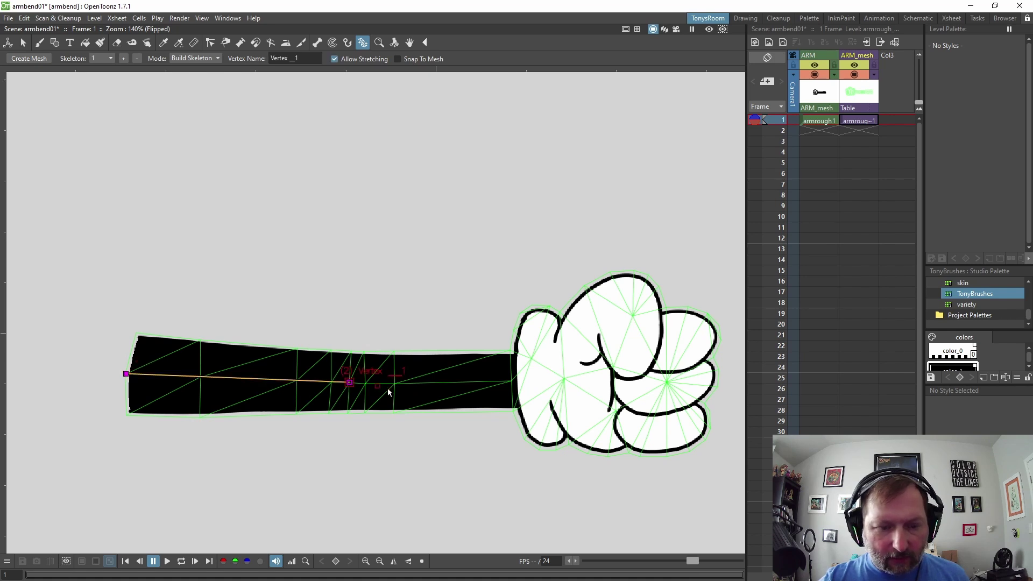
{"action": "left_click", "coordinate": [512, 381]}
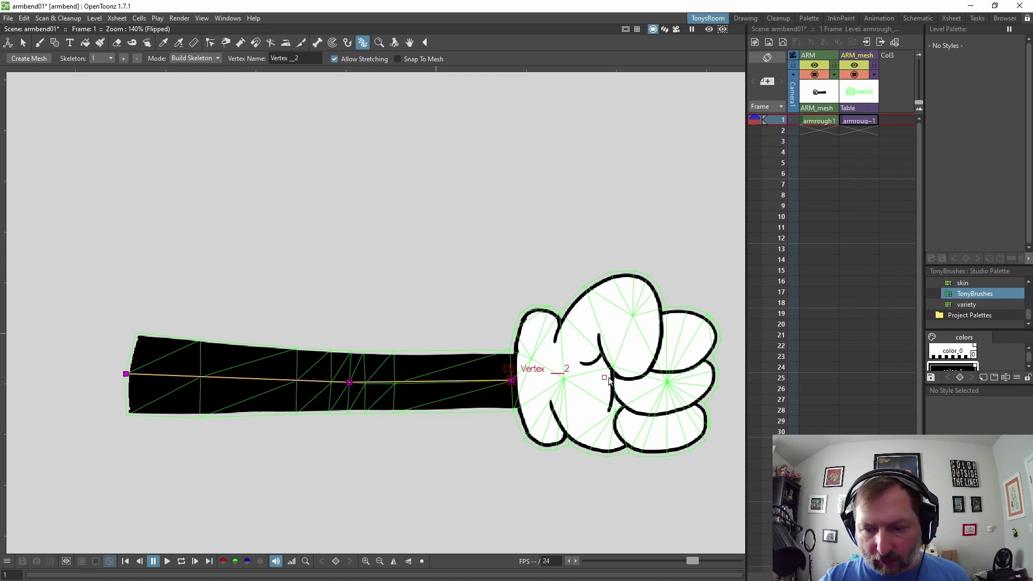
{"action": "left_click", "coordinate": [709, 371]}
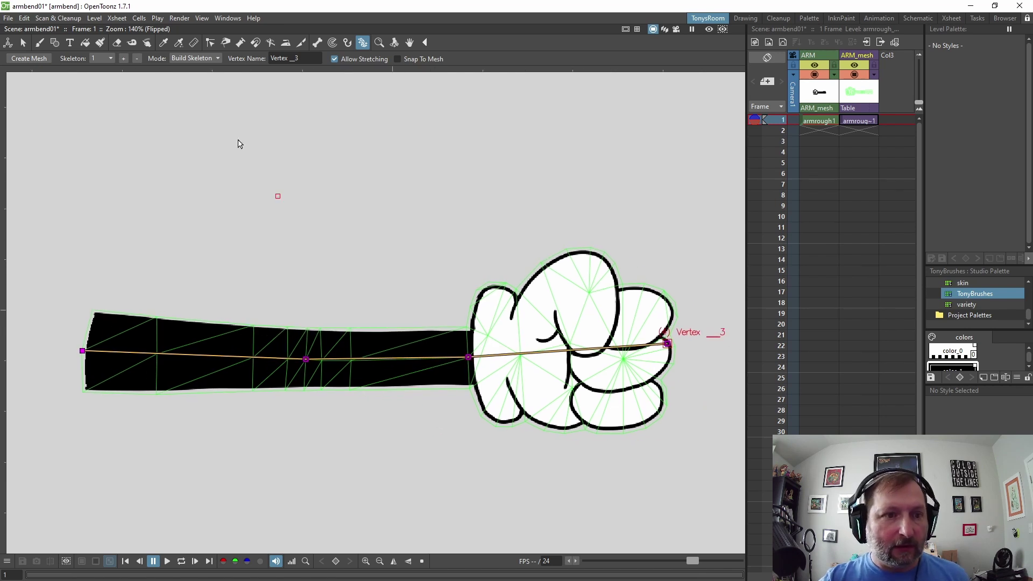
In Animate mode, drag the wrist joint to raise the forearm and fist about 54°.
{"action": "left_click", "coordinate": [196, 58]}
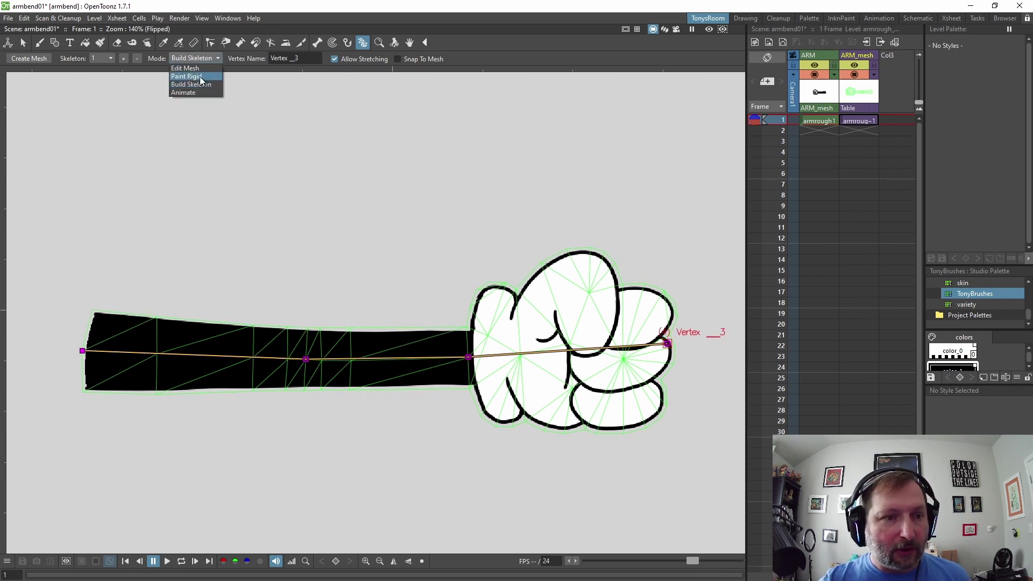
{"action": "left_click", "coordinate": [196, 92]}
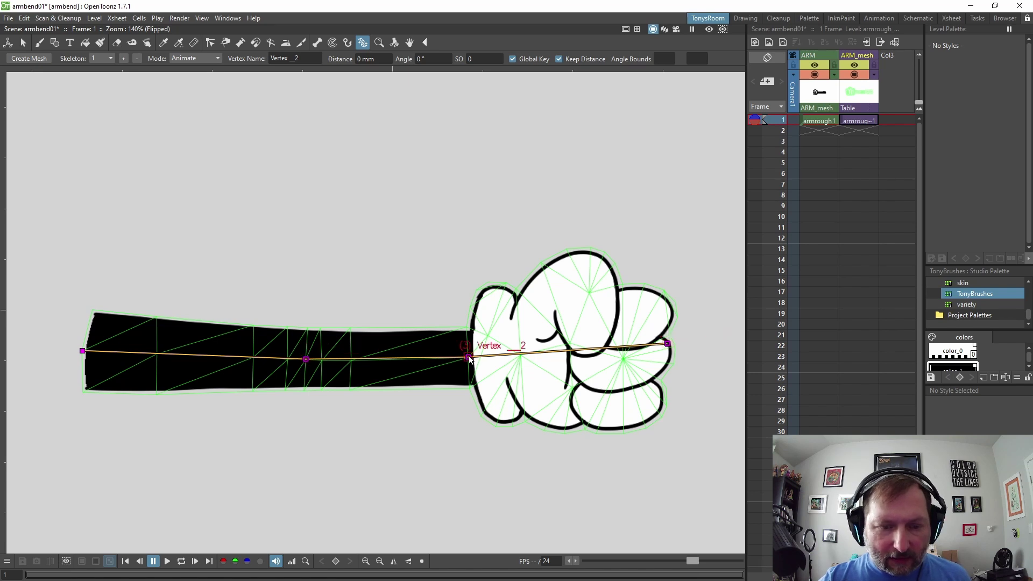
{"action": "mouse_move", "coordinate": [477, 361]}
{"action": "left_mouse_down"}
{"action": "mouse_move", "coordinate": [374, 240]}
{"action": "mouse_move", "coordinate": [332, 280]}
{"action": "mouse_move", "coordinate": [273, 188]}
{"action": "mouse_move", "coordinate": [323, 273]}
{"action": "mouse_move", "coordinate": [290, 338]}
{"action": "left_mouse_up"}
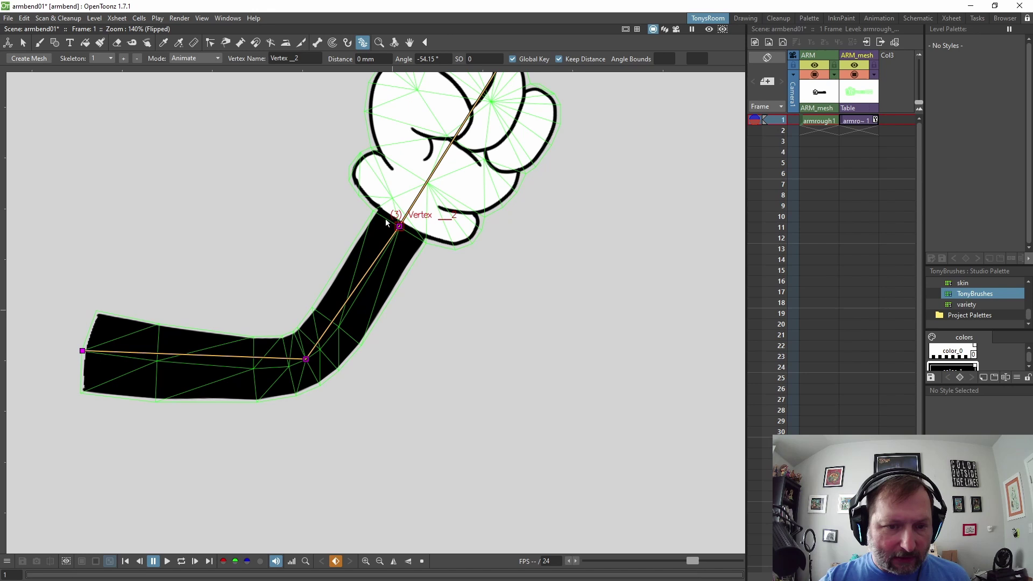
{"action": "mouse_move", "coordinate": [401, 227]}
{"action": "left_mouse_down"}
{"action": "mouse_move", "coordinate": [397, 246]}
{"action": "mouse_move", "coordinate": [380, 198]}
{"action": "mouse_move", "coordinate": [436, 305]}
{"action": "mouse_move", "coordinate": [466, 331]}
{"action": "left_mouse_up"}
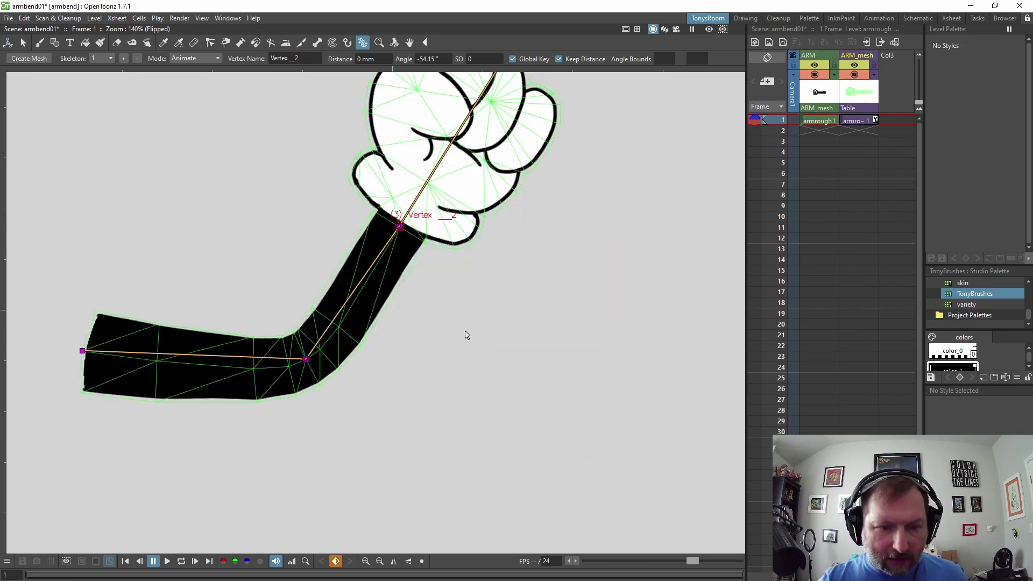
In Edit Mesh mode, drag eight top, middle and bottom elbow vertices to tighten the triangles.
{"action": "left_click", "coordinate": [194, 59]}
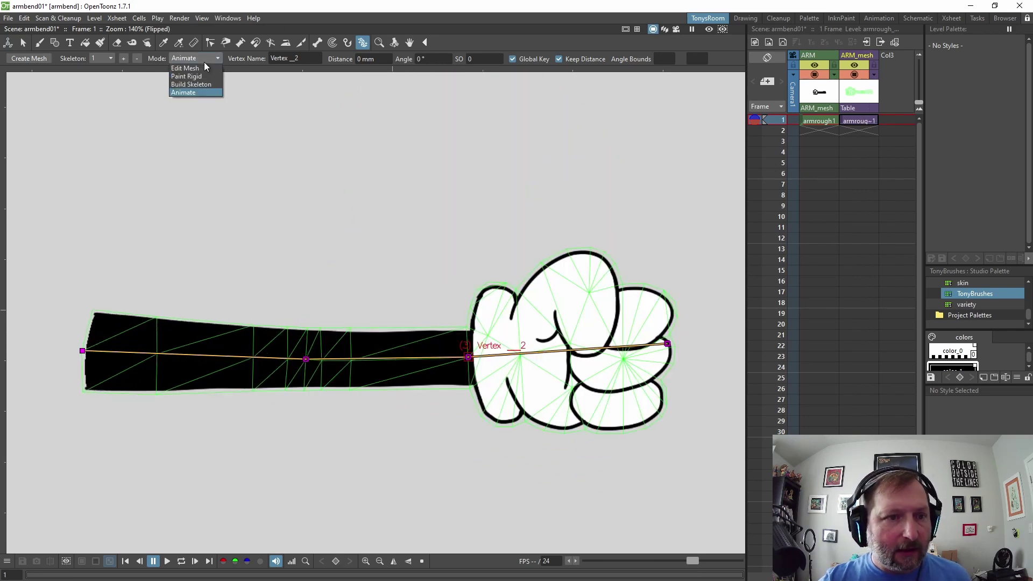
{"action": "left_click", "coordinate": [190, 68]}
{"action": "scroll", "coordinate": [319, 352], "scroll_direction": "up", "scroll_amount": 2}
{"action": "scroll", "coordinate": [402, 370], "scroll_direction": "up", "scroll_amount": 2}
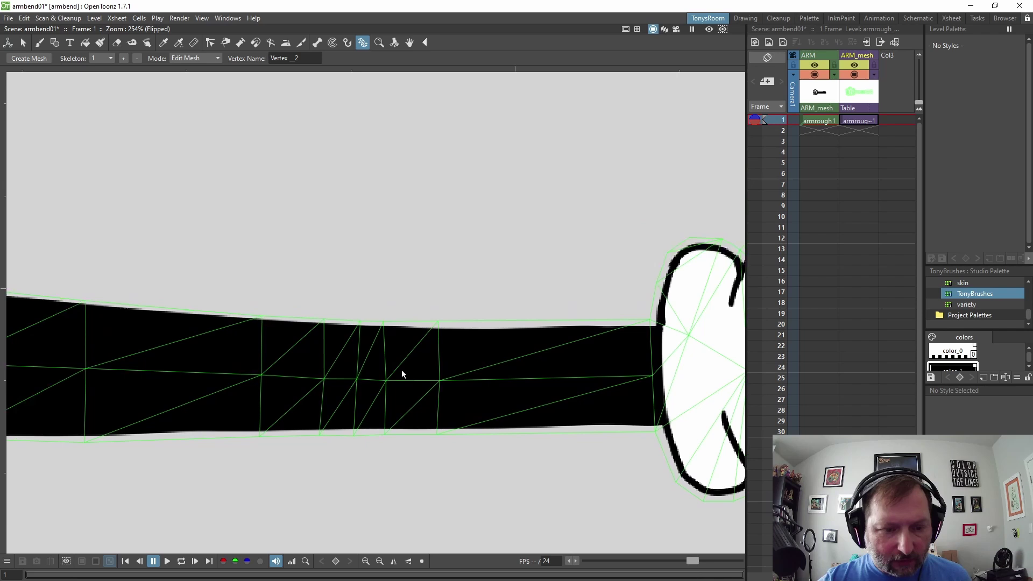
{"action": "scroll", "coordinate": [416, 332], "scroll_direction": "up", "scroll_amount": 1}
{"action": "left_click_drag", "start_coordinate": [373, 321], "coordinate": [404, 325]}
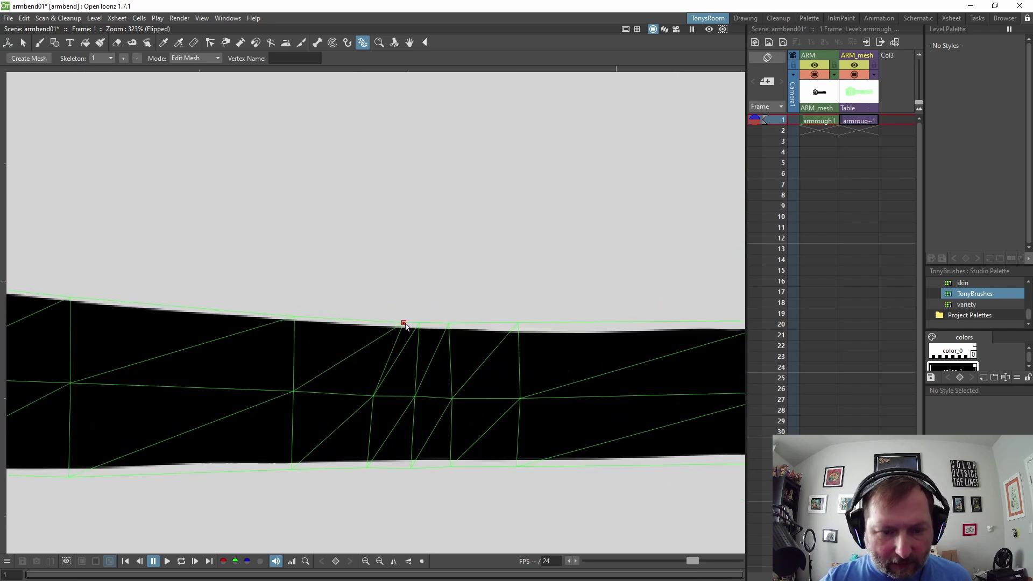
{"action": "left_click_drag", "start_coordinate": [449, 324], "coordinate": [411, 324]}
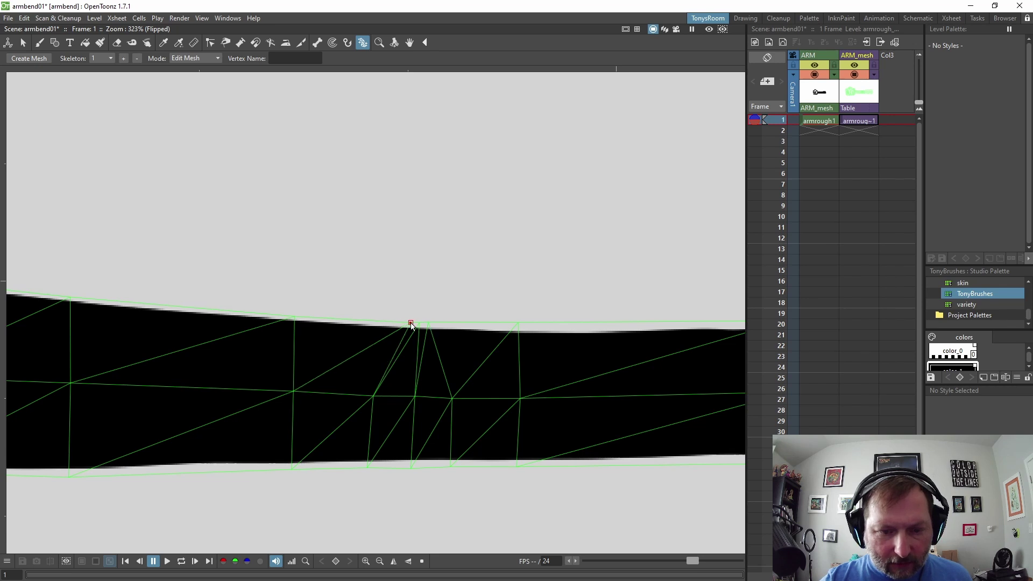
{"action": "left_click_drag", "start_coordinate": [453, 398], "coordinate": [443, 398]}
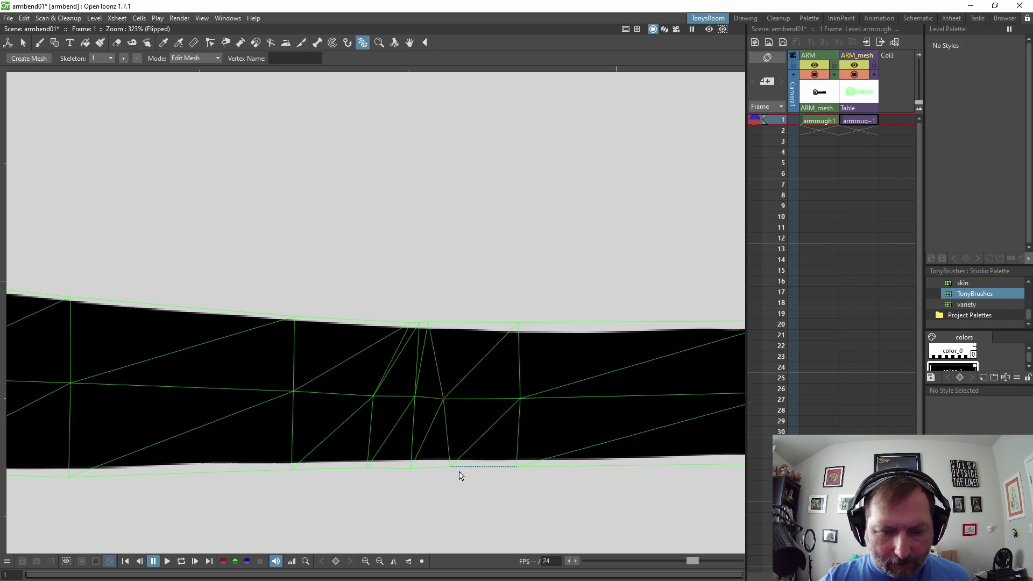
{"action": "left_click_drag", "start_coordinate": [451, 467], "coordinate": [458, 468]}
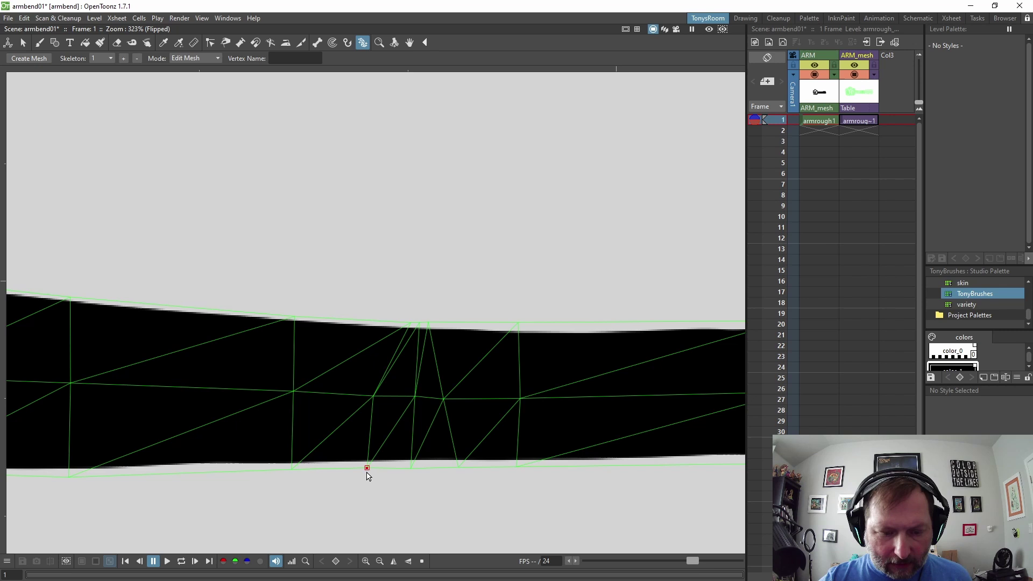
{"action": "left_click_drag", "start_coordinate": [367, 470], "coordinate": [352, 468]}
{"action": "left_click_drag", "start_coordinate": [374, 399], "coordinate": [381, 399]}
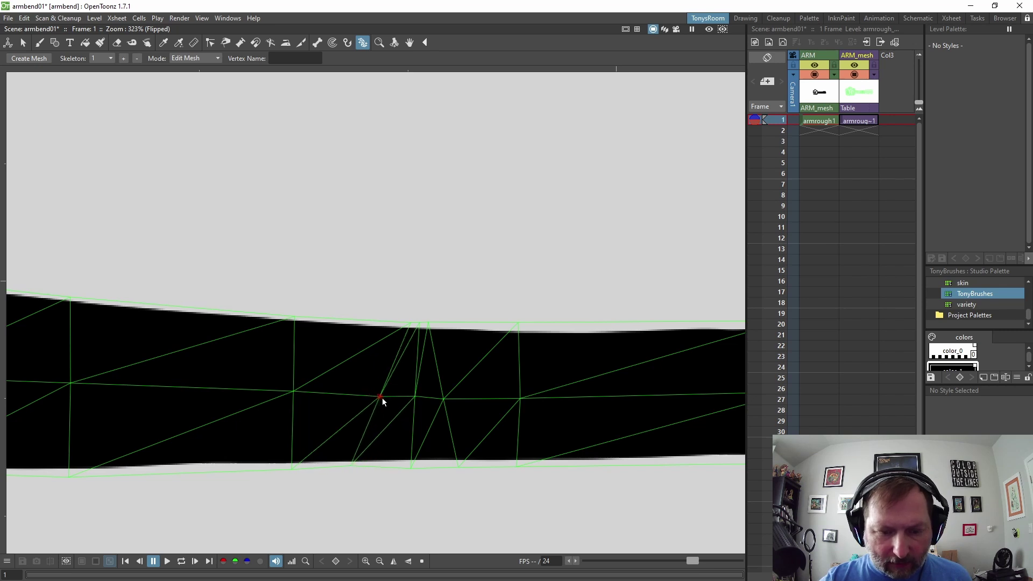
{"action": "left_click_drag", "start_coordinate": [445, 399], "coordinate": [451, 397]}
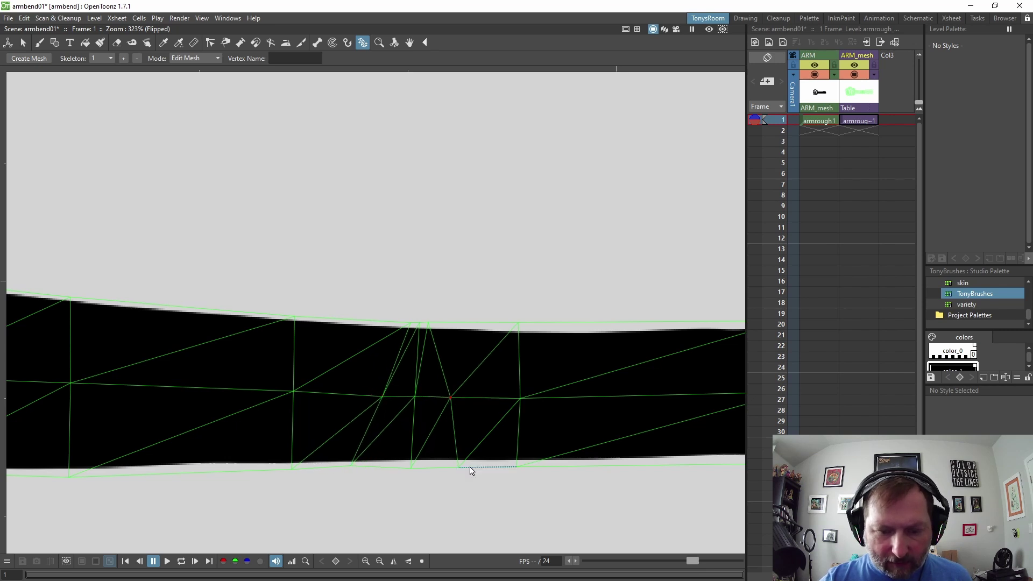
{"action": "left_click_drag", "start_coordinate": [457, 467], "coordinate": [469, 469]}
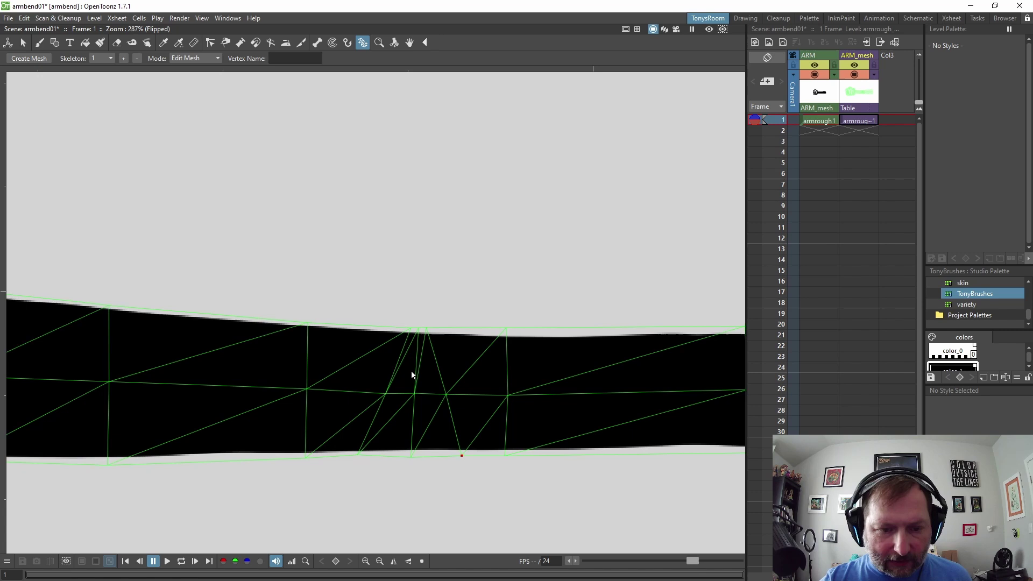
{"action": "scroll", "coordinate": [411, 370], "scroll_direction": "down", "scroll_amount": 1}
{"action": "scroll", "coordinate": [426, 374], "scroll_direction": "down", "scroll_amount": 1}
{"action": "scroll", "coordinate": [459, 370], "scroll_direction": "down", "scroll_amount": 1}
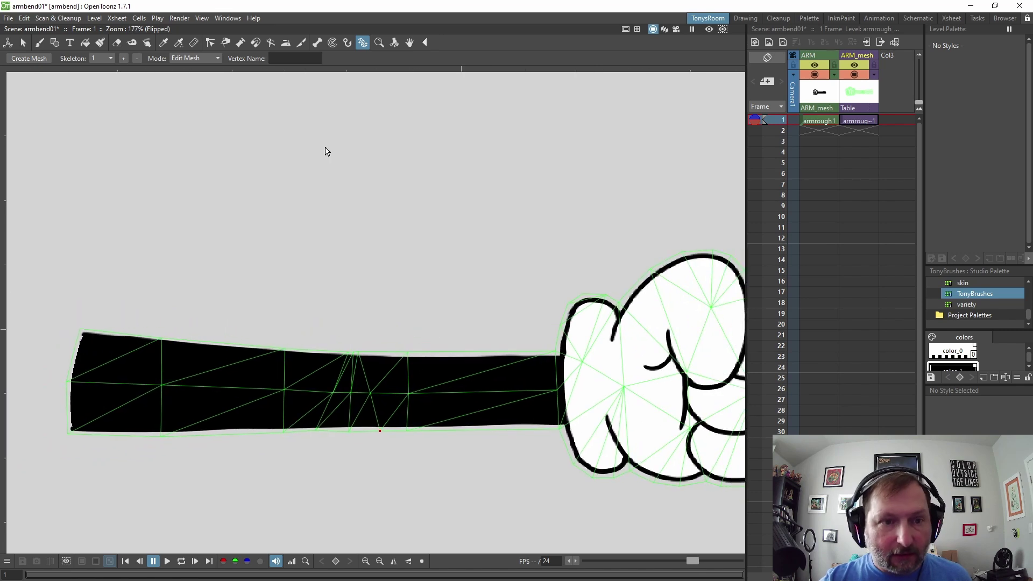
In Animate mode, bend the arm upward about 93° at the elbow.
{"action": "left_click", "coordinate": [199, 58]}
{"action": "left_click", "coordinate": [190, 95]}
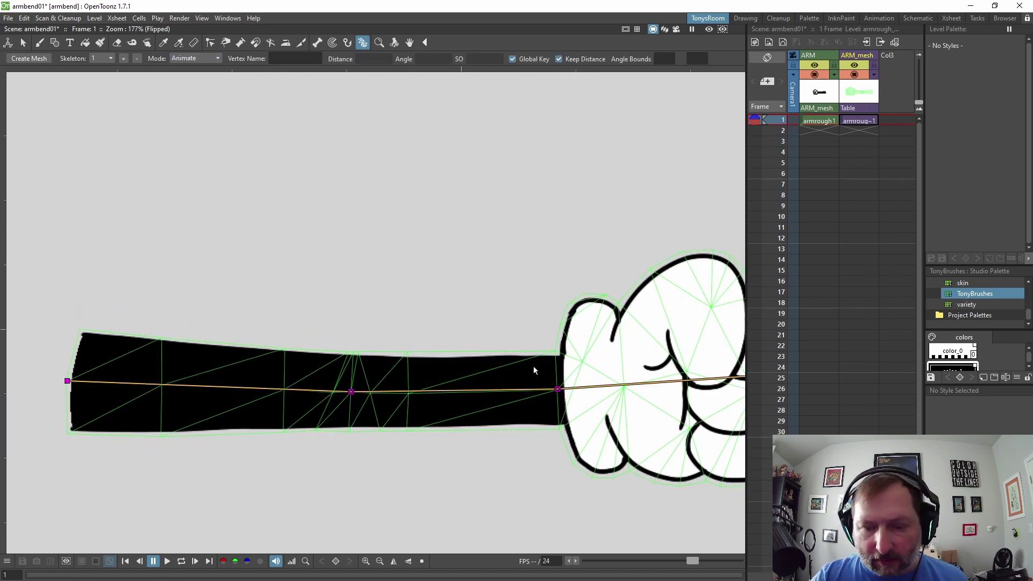
{"action": "mouse_move", "coordinate": [557, 390]}
{"action": "left_mouse_down"}
{"action": "mouse_move", "coordinate": [510, 309]}
{"action": "mouse_move", "coordinate": [331, 149]}
{"action": "mouse_move", "coordinate": [358, 173]}
{"action": "mouse_move", "coordinate": [344, 148]}
{"action": "mouse_move", "coordinate": [360, 147]}
{"action": "mouse_move", "coordinate": [344, 147]}
{"action": "left_mouse_up"}
{"action": "scroll", "coordinate": [417, 332], "scroll_direction": "up", "scroll_amount": 1}
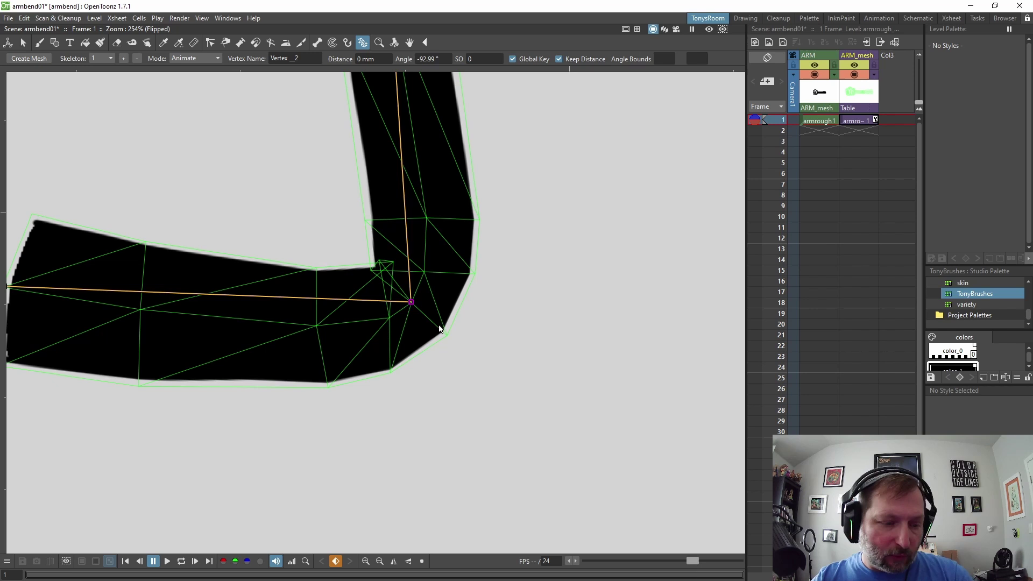
{"action": "scroll", "coordinate": [440, 329], "scroll_direction": "down", "scroll_amount": 3}
{"action": "scroll", "coordinate": [440, 347], "scroll_direction": "down", "scroll_amount": 3}
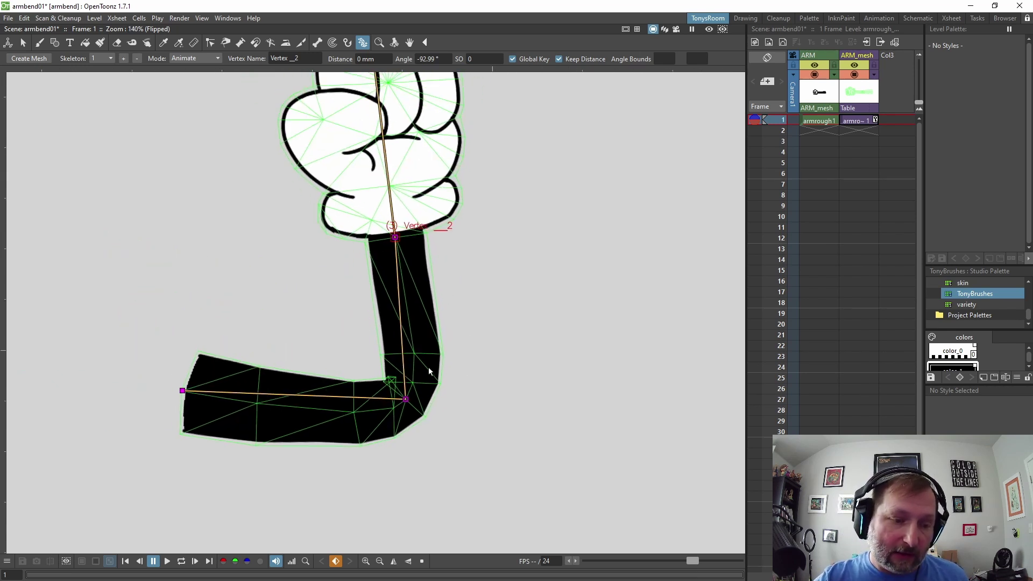
Undo the bend to straighten the arm, deselect the skeleton vertex, and adjust the view.
{"action": "key", "text": "ctrl+z"}
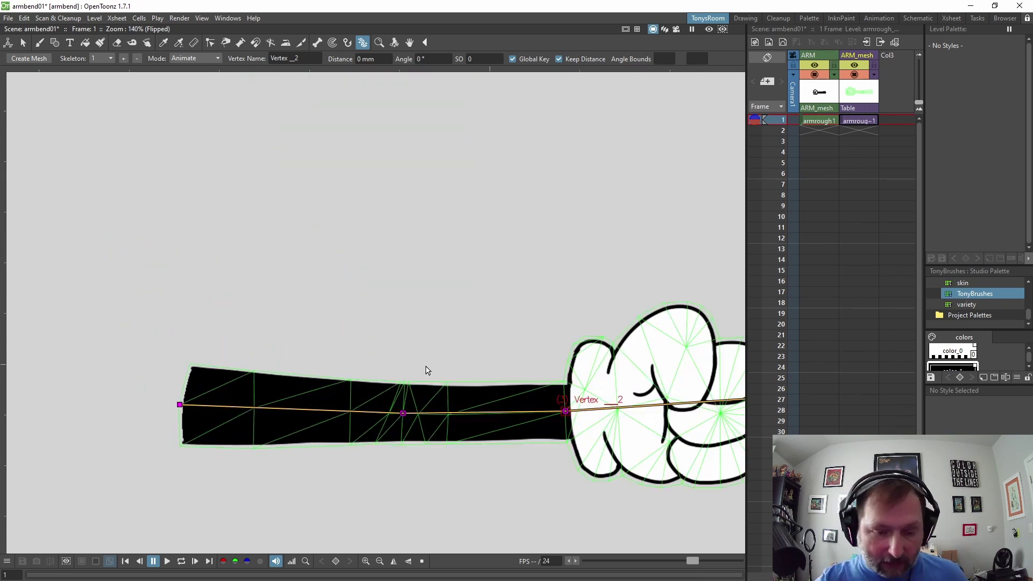
{"action": "left_click", "coordinate": [436, 423]}
{"action": "scroll", "coordinate": [439, 422], "scroll_direction": "up", "scroll_amount": 2}
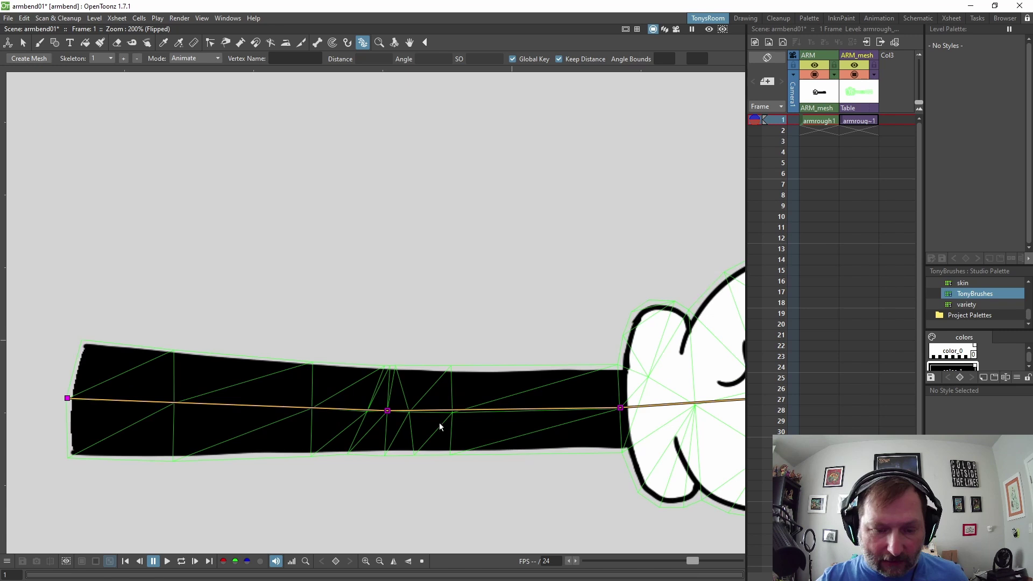
{"action": "scroll", "coordinate": [440, 422], "scroll_direction": "up", "scroll_amount": 2}
{"action": "scroll", "coordinate": [418, 458], "scroll_direction": "up", "scroll_amount": 1}
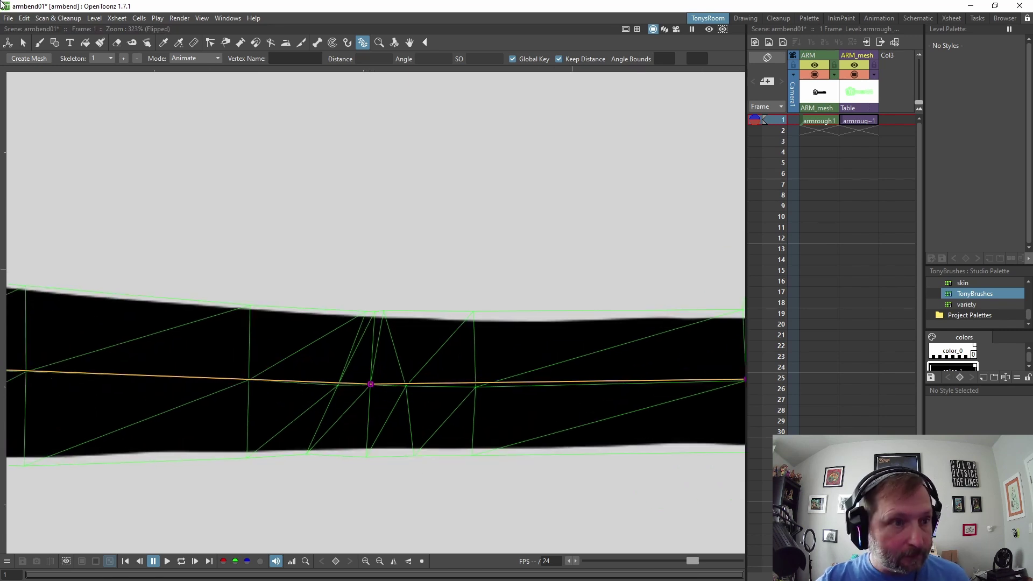
{"action": "left_click", "coordinate": [25, 18]}
{"action": "left_click", "coordinate": [44, 35]}
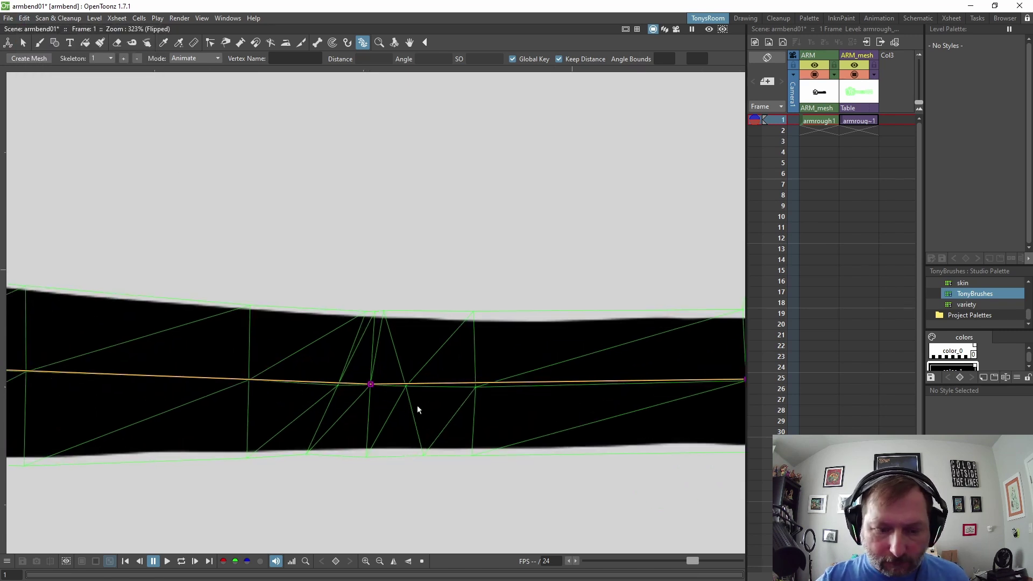
{"action": "scroll", "coordinate": [418, 405], "scroll_direction": "up", "scroll_amount": 1}
{"action": "scroll", "coordinate": [395, 375], "scroll_direction": "down", "scroll_amount": 2}
{"action": "scroll", "coordinate": [398, 377], "scroll_direction": "down", "scroll_amount": 1}
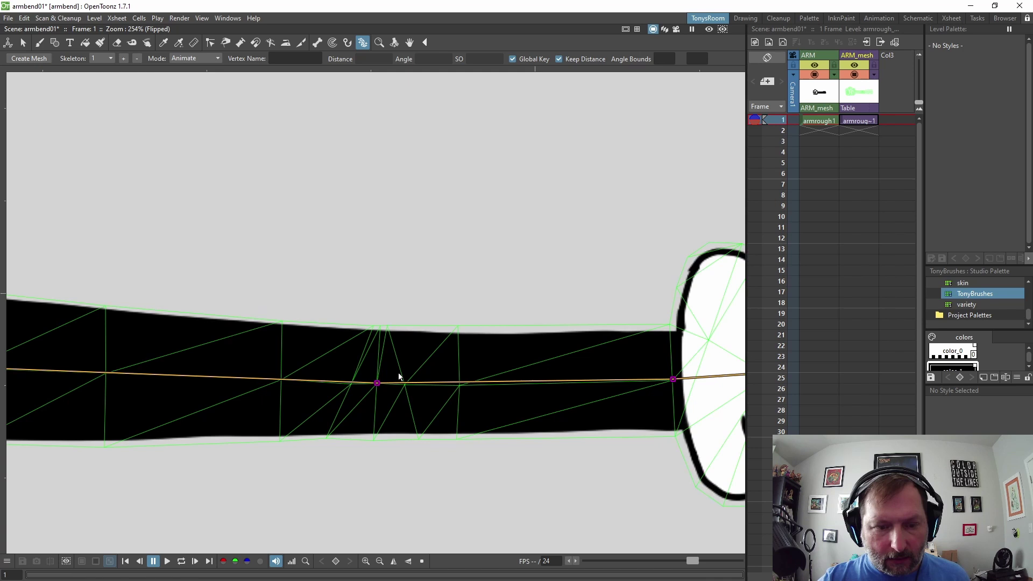
{"action": "scroll", "coordinate": [399, 377], "scroll_direction": "down", "scroll_amount": 1}
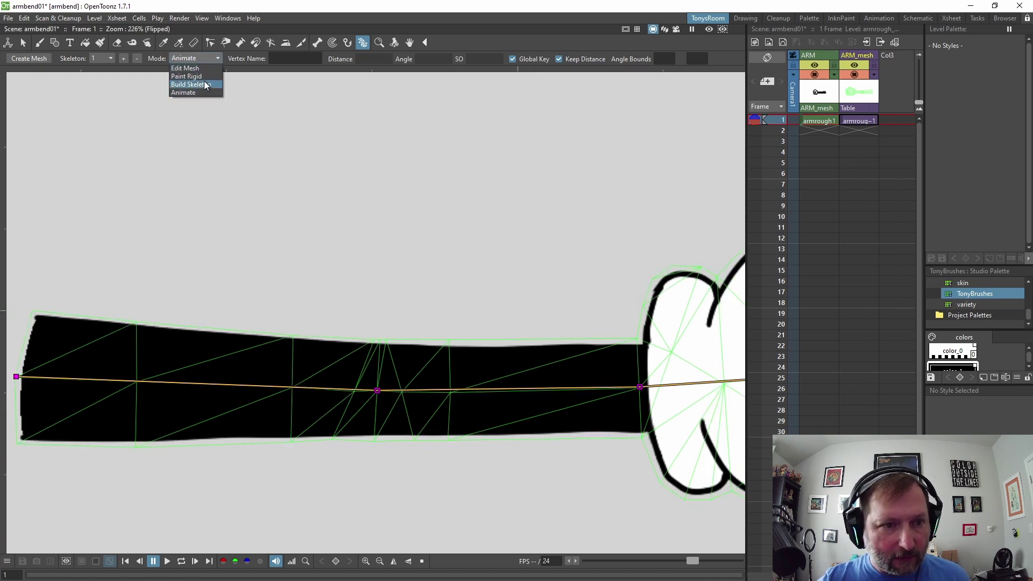
In Edit Mesh mode, slide two top-edge elbow vertices apart, one left and one right.
{"action": "left_click", "coordinate": [201, 68]}
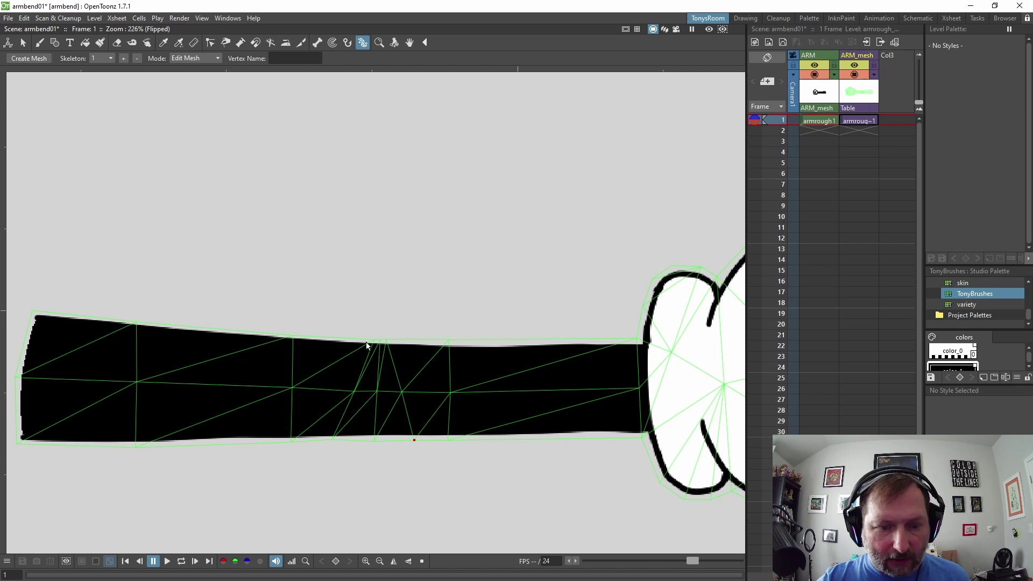
{"action": "left_click_drag", "start_coordinate": [373, 342], "coordinate": [318, 337]}
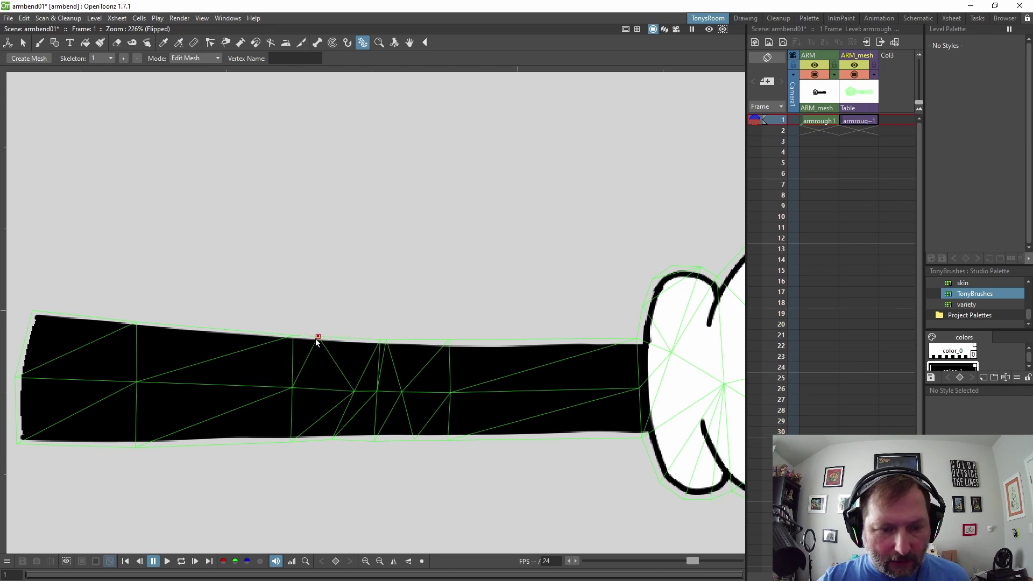
{"action": "left_click_drag", "start_coordinate": [386, 341], "coordinate": [426, 341]}
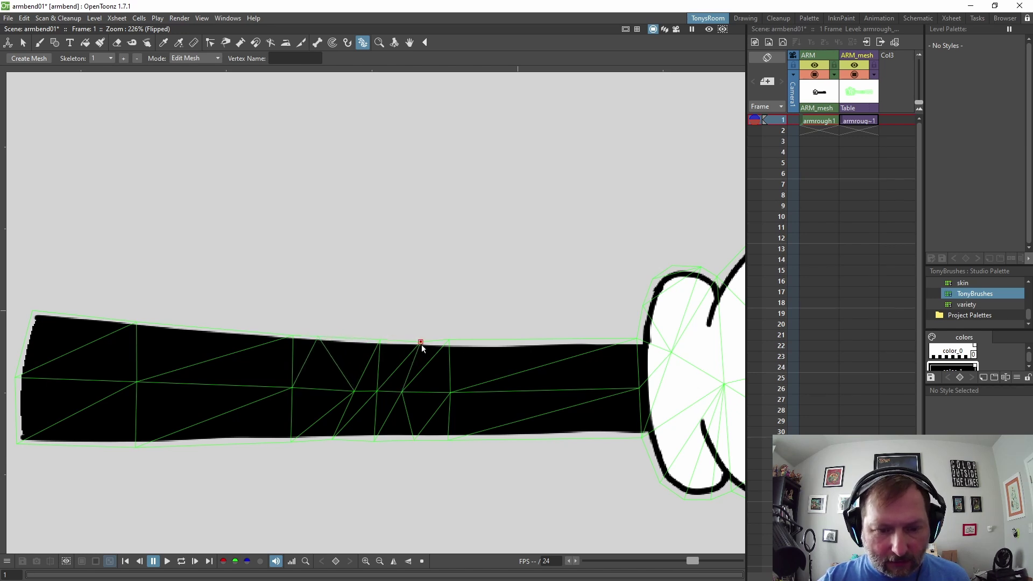
{"action": "scroll", "coordinate": [426, 346], "scroll_direction": "down", "scroll_amount": 1}
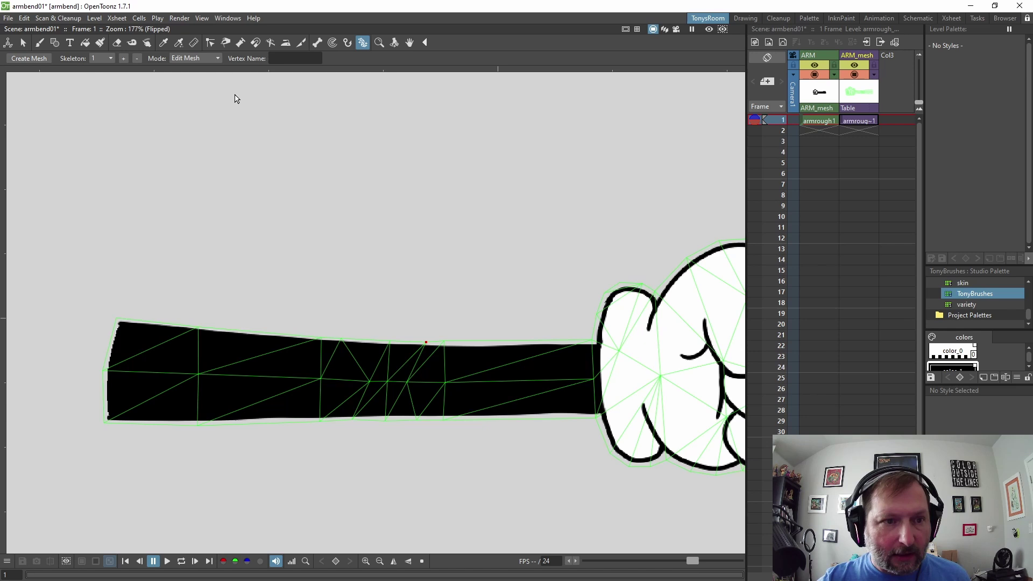
In Animate mode, bend the arm about 86°, swing the fist diagonally, then undo the pose.
{"action": "left_click", "coordinate": [194, 59]}
{"action": "left_click", "coordinate": [186, 78]}
{"action": "scroll", "coordinate": [270, 164], "scroll_direction": "down", "scroll_amount": 1}
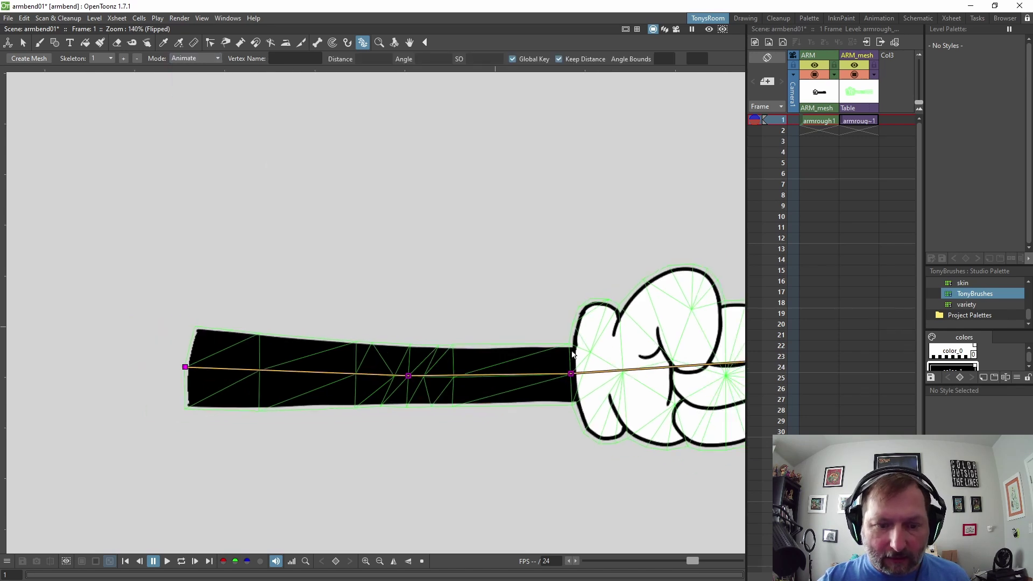
{"action": "mouse_move", "coordinate": [480, 387]}
{"action": "left_mouse_down"}
{"action": "mouse_move", "coordinate": [356, 216]}
{"action": "mouse_move", "coordinate": [374, 243]}
{"action": "mouse_move", "coordinate": [321, 223]}
{"action": "left_mouse_up"}
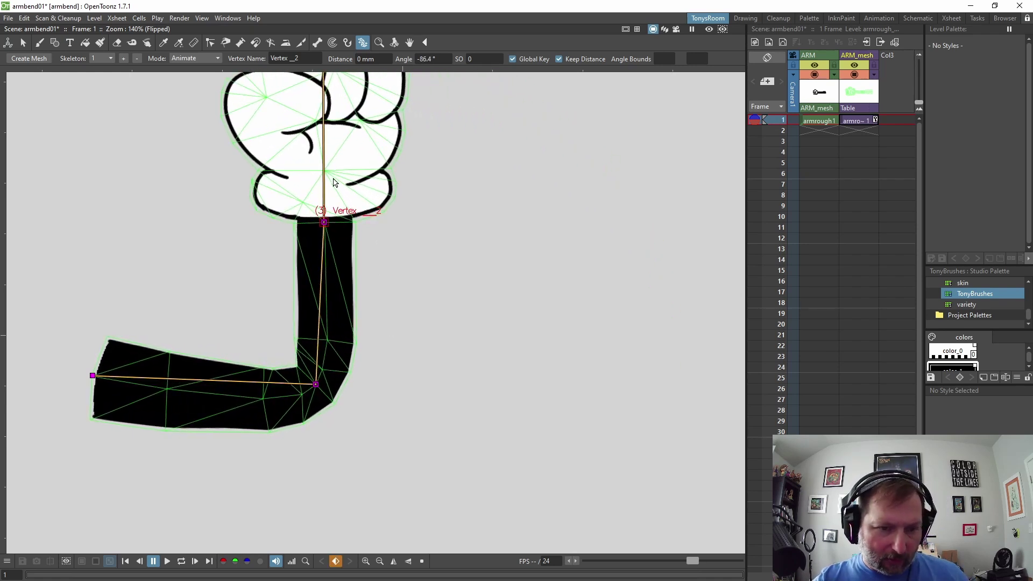
{"action": "left_click_drag", "start_coordinate": [323, 223], "coordinate": [457, 315]}
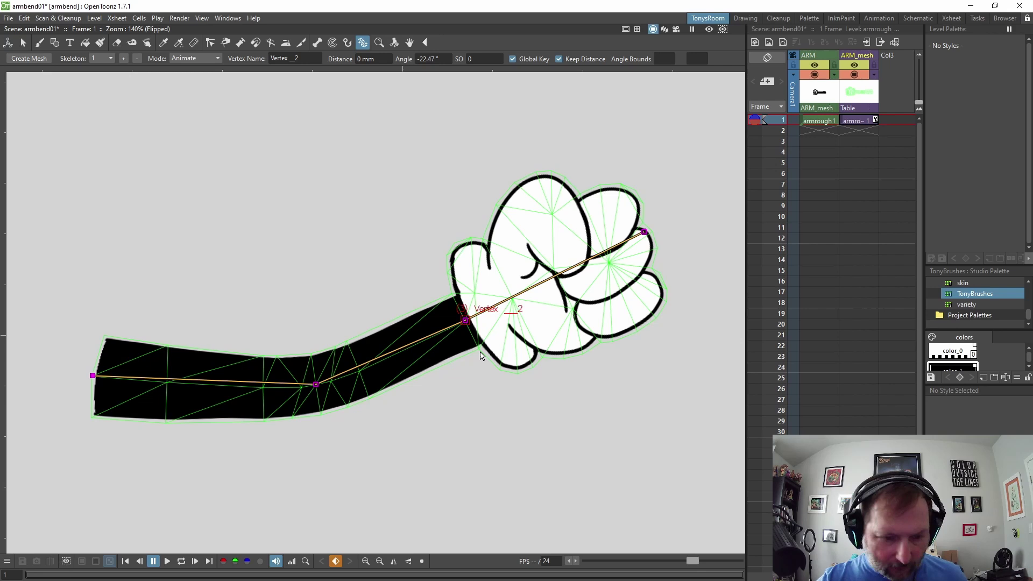
{"action": "key", "text": "ctrl+z"}
{"action": "key", "text": "ctrl+z"}
In Edit Mesh mode, split the two bottom edges directly under the elbow.
{"action": "left_click", "coordinate": [355, 361]}
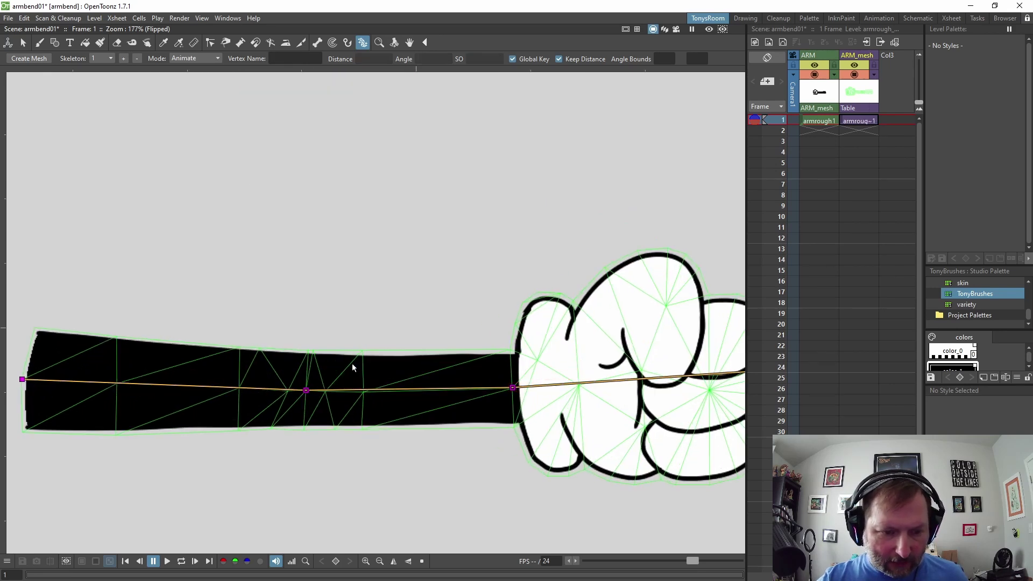
{"action": "scroll", "coordinate": [322, 371], "scroll_direction": "up", "scroll_amount": 1}
{"action": "scroll", "coordinate": [364, 368], "scroll_direction": "up", "scroll_amount": 1}
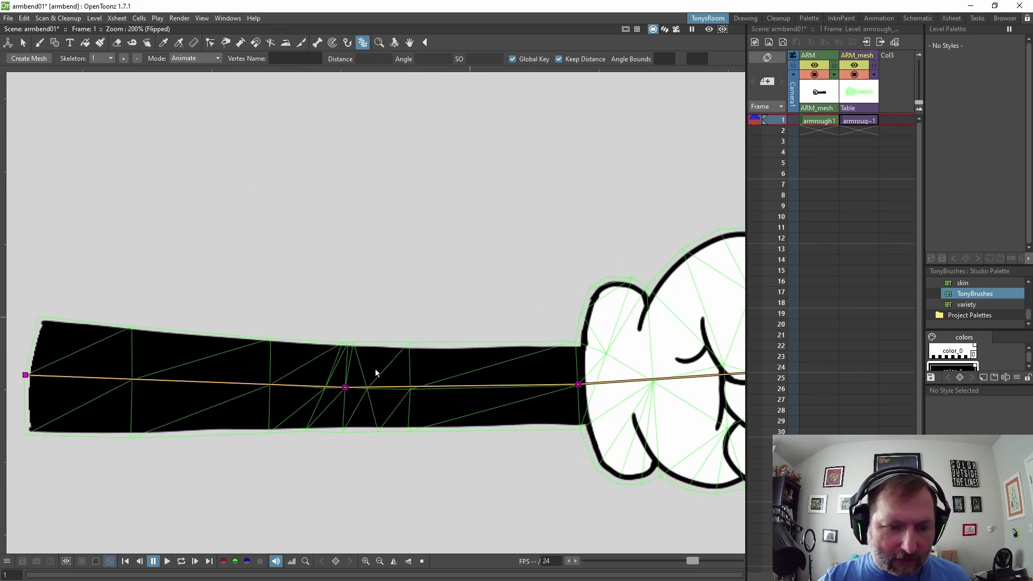
{"action": "scroll", "coordinate": [395, 368], "scroll_direction": "up", "scroll_amount": 1}
{"action": "scroll", "coordinate": [384, 380], "scroll_direction": "up", "scroll_amount": 1}
{"action": "scroll", "coordinate": [347, 421], "scroll_direction": "up", "scroll_amount": 1}
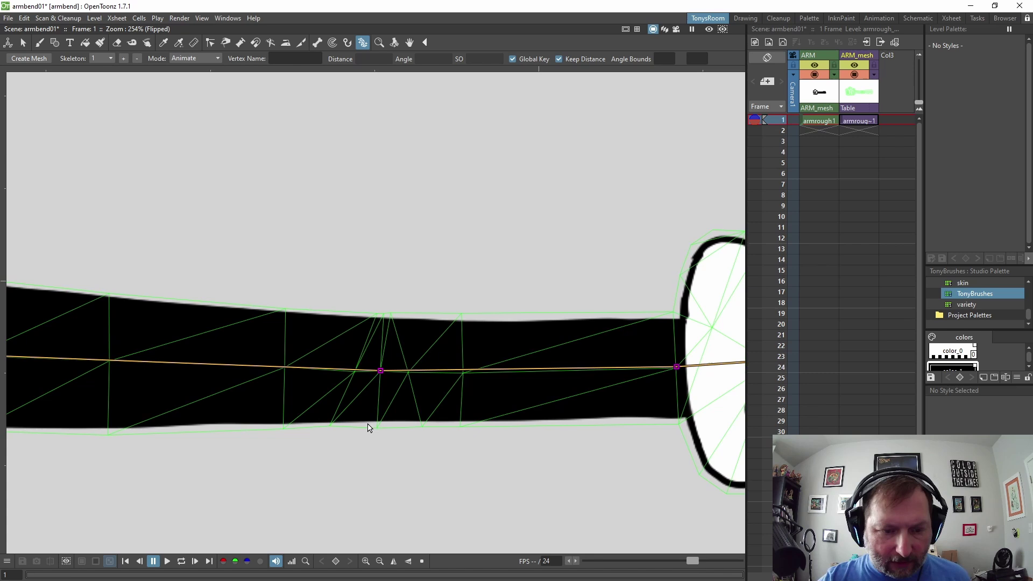
{"action": "scroll", "coordinate": [362, 436], "scroll_direction": "up", "scroll_amount": 1}
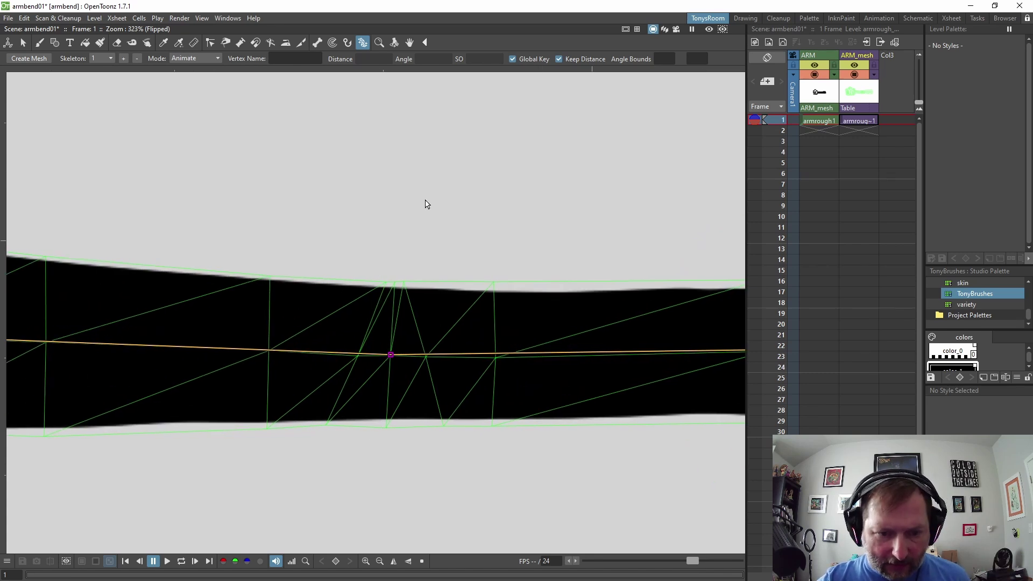
{"action": "scroll", "coordinate": [372, 436], "scroll_direction": "up", "scroll_amount": 1}
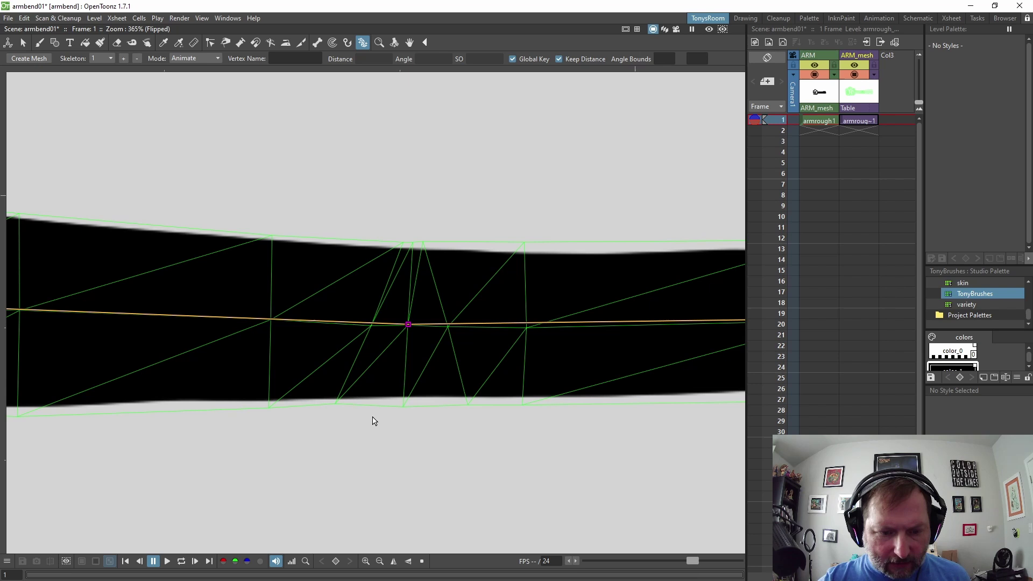
{"action": "left_click", "coordinate": [195, 59]}
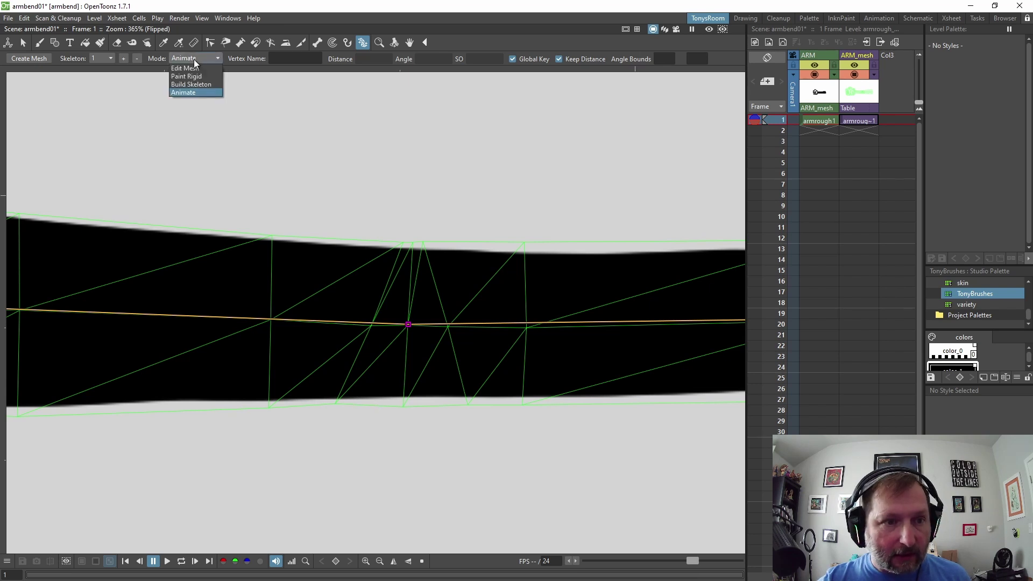
{"action": "left_click", "coordinate": [194, 78]}
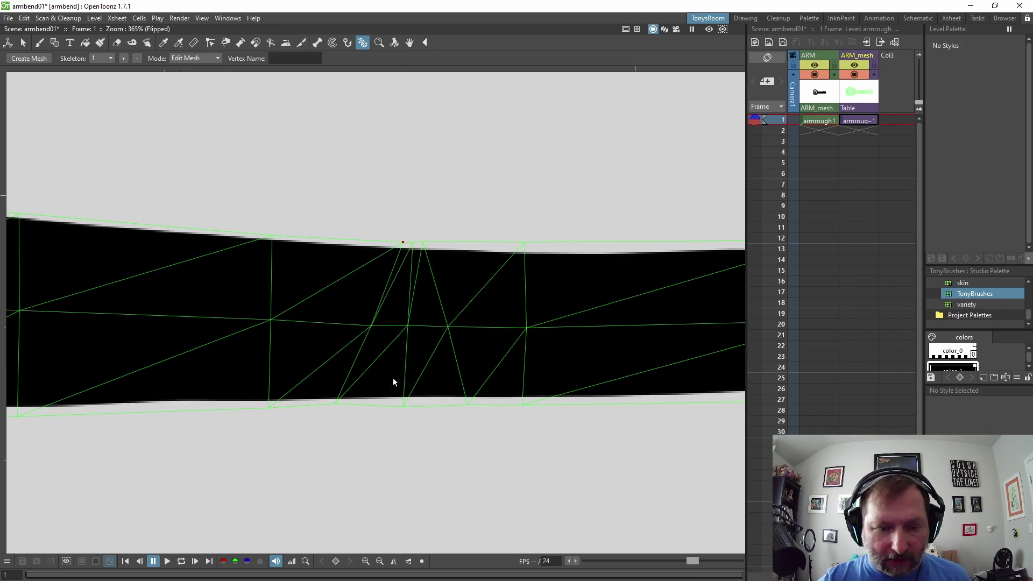
{"action": "right_click", "coordinate": [374, 410]}
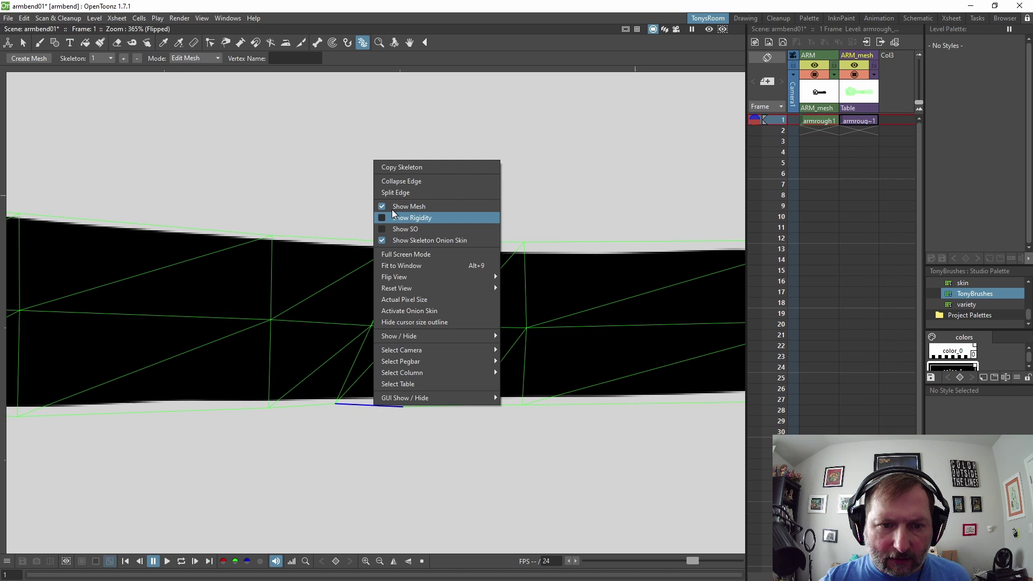
{"action": "left_click", "coordinate": [405, 197]}
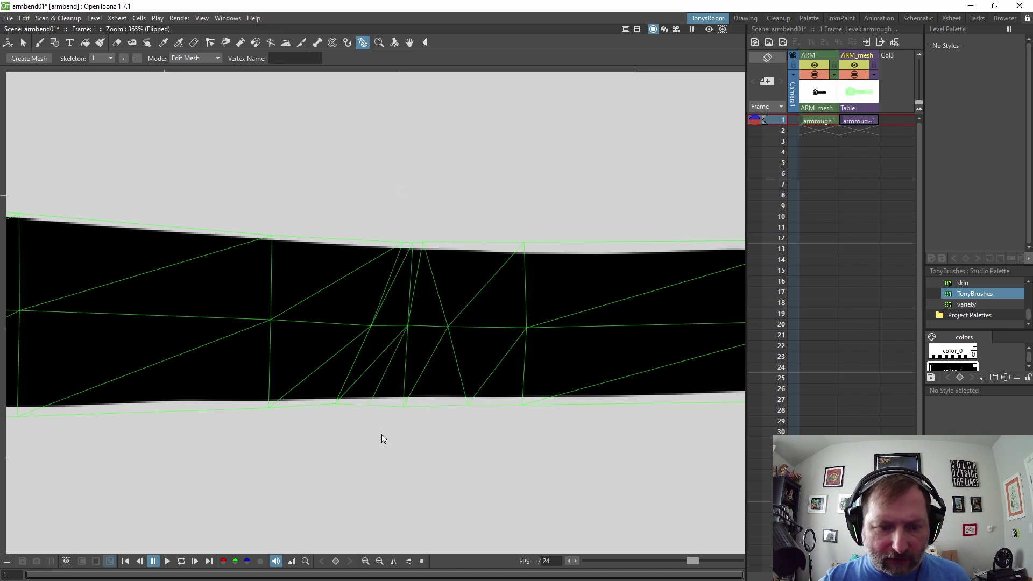
{"action": "right_click", "coordinate": [436, 406]}
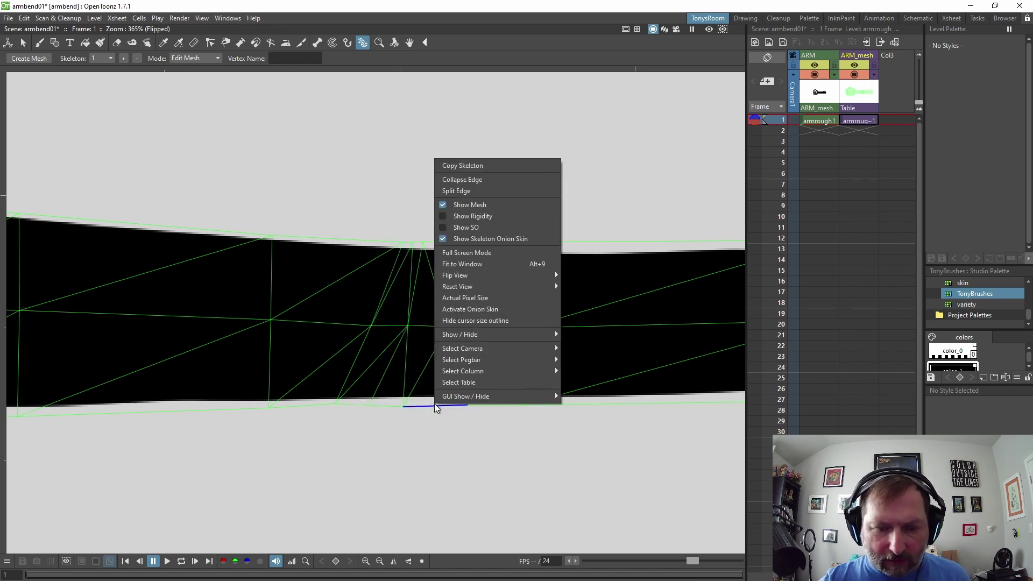
{"action": "left_click", "coordinate": [457, 192]}
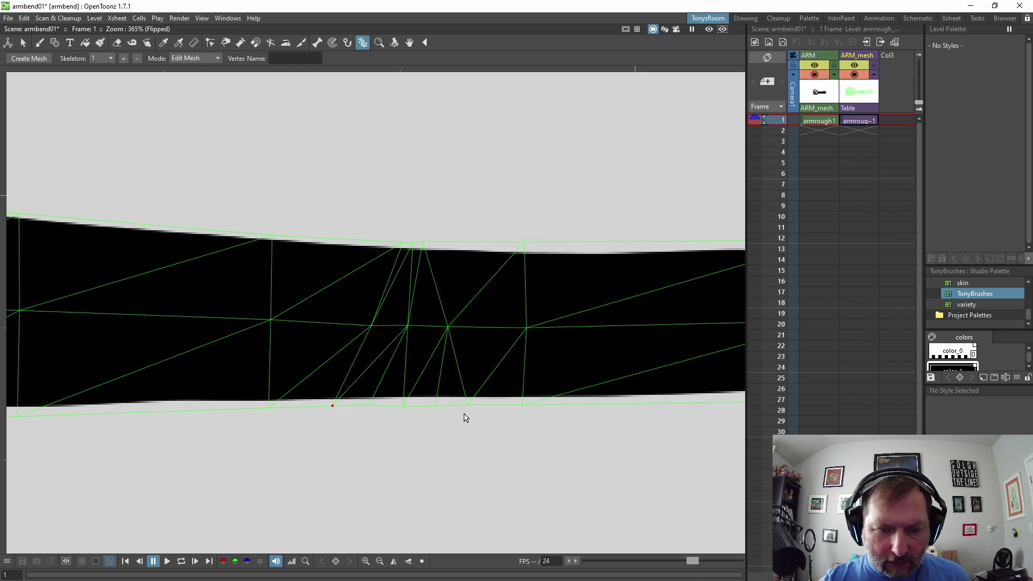
Split two more bottom edges, one left and one right of the elbow.
{"action": "right_click", "coordinate": [300, 408]}
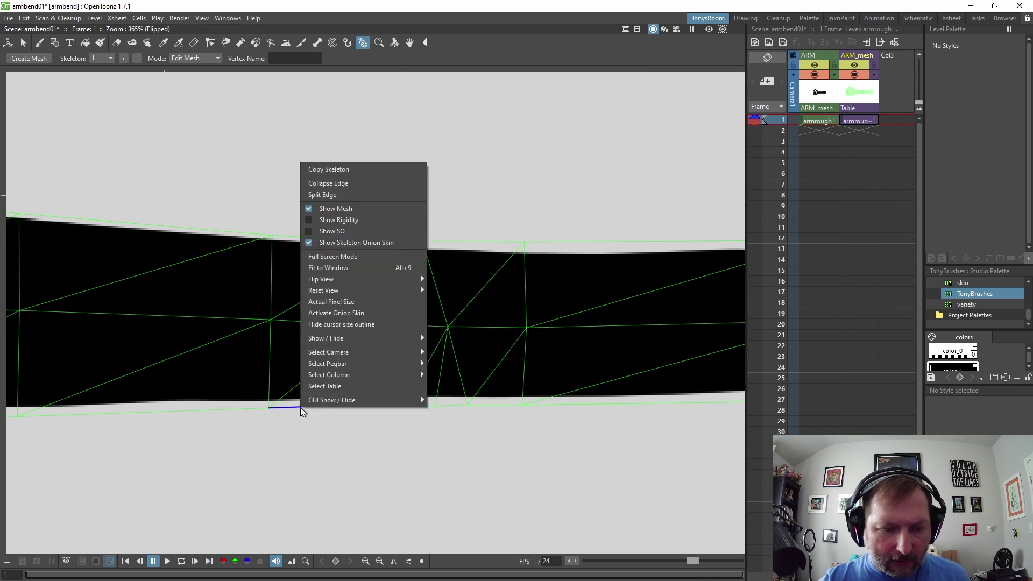
{"action": "left_click", "coordinate": [355, 195]}
{"action": "right_click", "coordinate": [496, 405]}
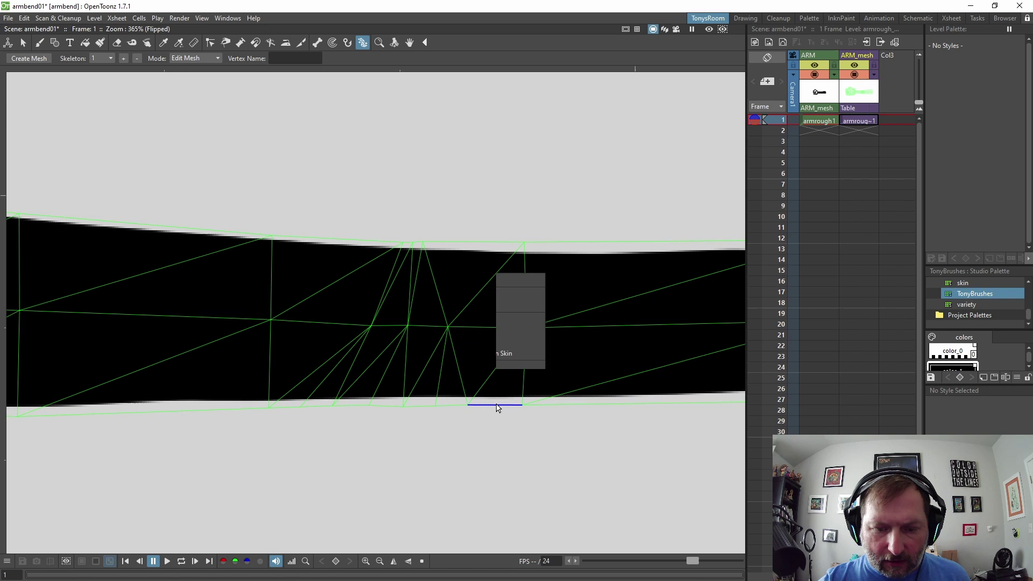
{"action": "left_click", "coordinate": [518, 191]}
{"action": "scroll", "coordinate": [415, 350], "scroll_direction": "down", "scroll_amount": 3}
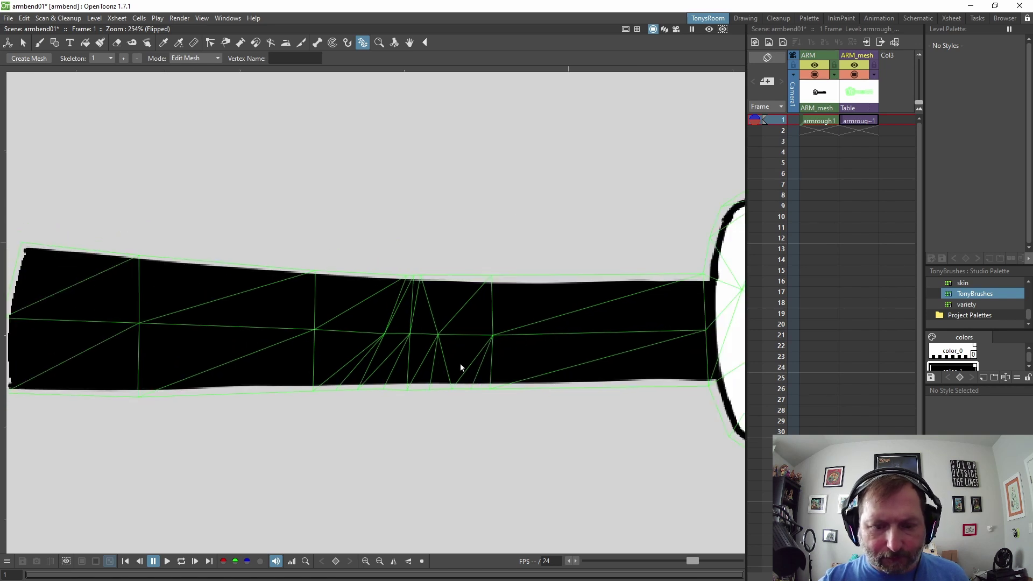
{"action": "scroll", "coordinate": [320, 357], "scroll_direction": "down", "scroll_amount": 2}
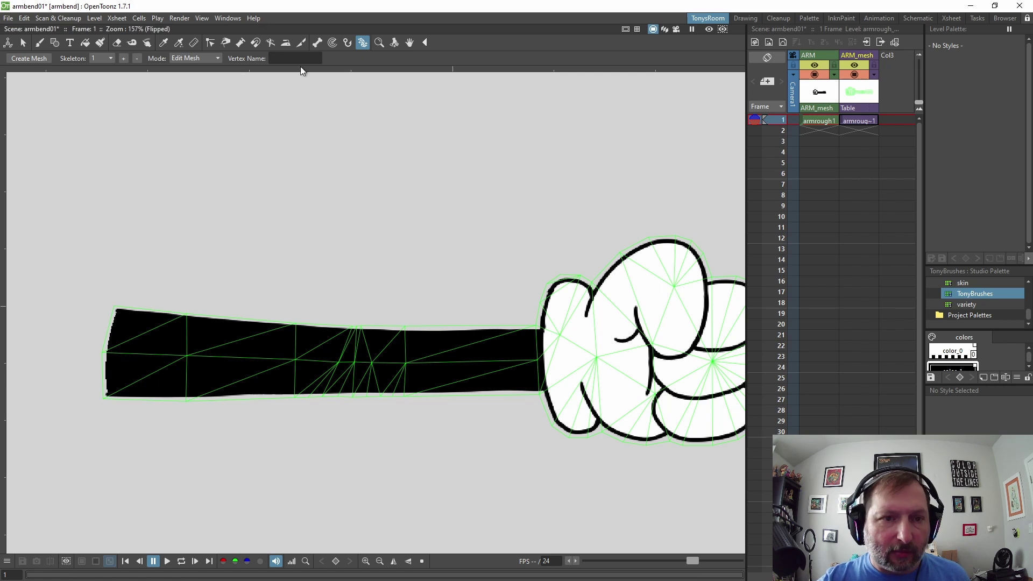
In Animate mode, bend the forearm about 100°, tilt it right, then undo both moves.
{"action": "left_click", "coordinate": [198, 58]}
{"action": "left_click", "coordinate": [201, 93]}
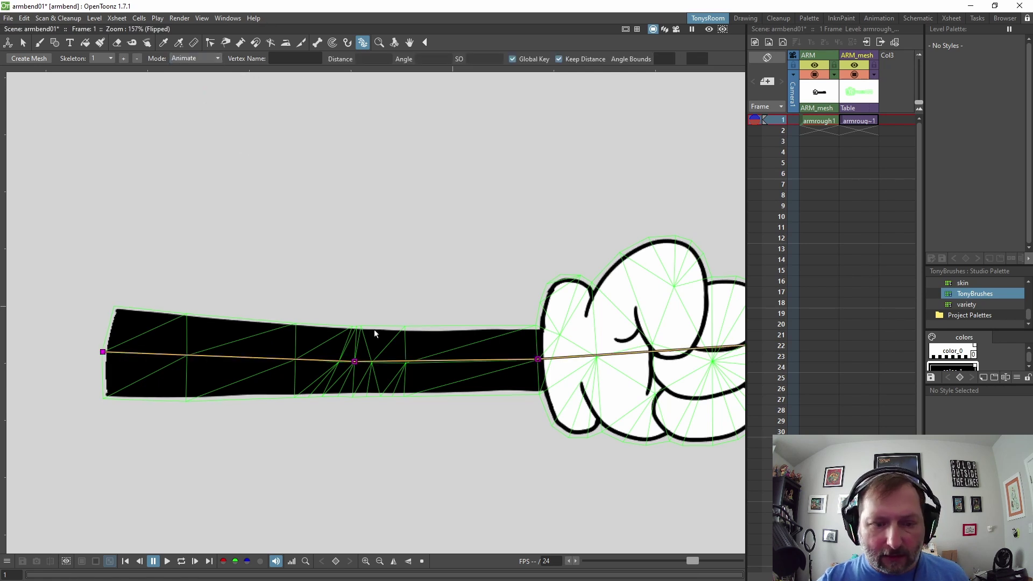
{"action": "left_click_drag", "start_coordinate": [555, 355], "coordinate": [315, 148]}
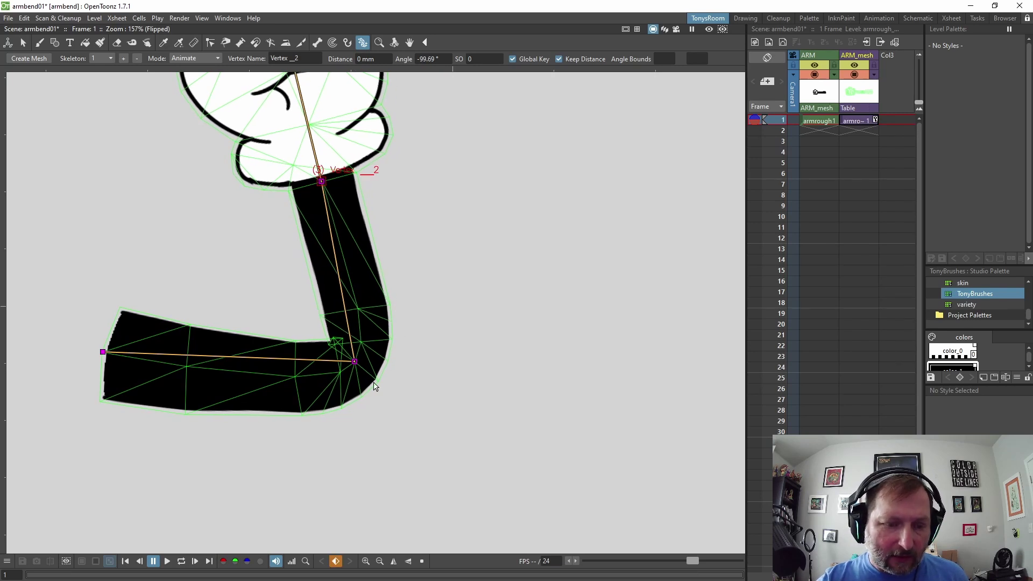
{"action": "scroll", "coordinate": [371, 361], "scroll_direction": "up", "scroll_amount": 2}
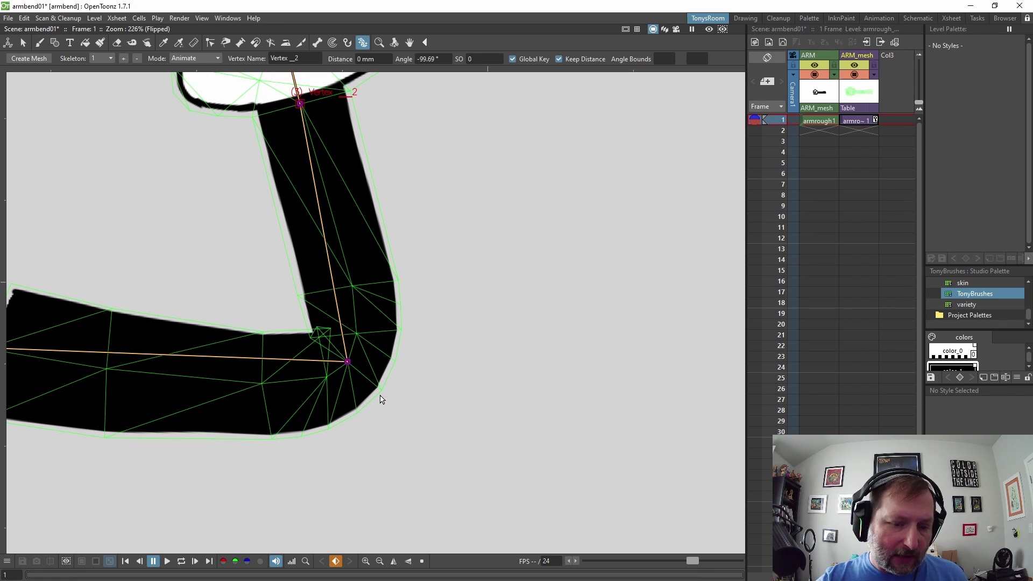
{"action": "scroll", "coordinate": [347, 377], "scroll_direction": "down", "scroll_amount": 1}
{"action": "scroll", "coordinate": [348, 378], "scroll_direction": "down", "scroll_amount": 1}
{"action": "scroll", "coordinate": [348, 377], "scroll_direction": "down", "scroll_amount": 2}
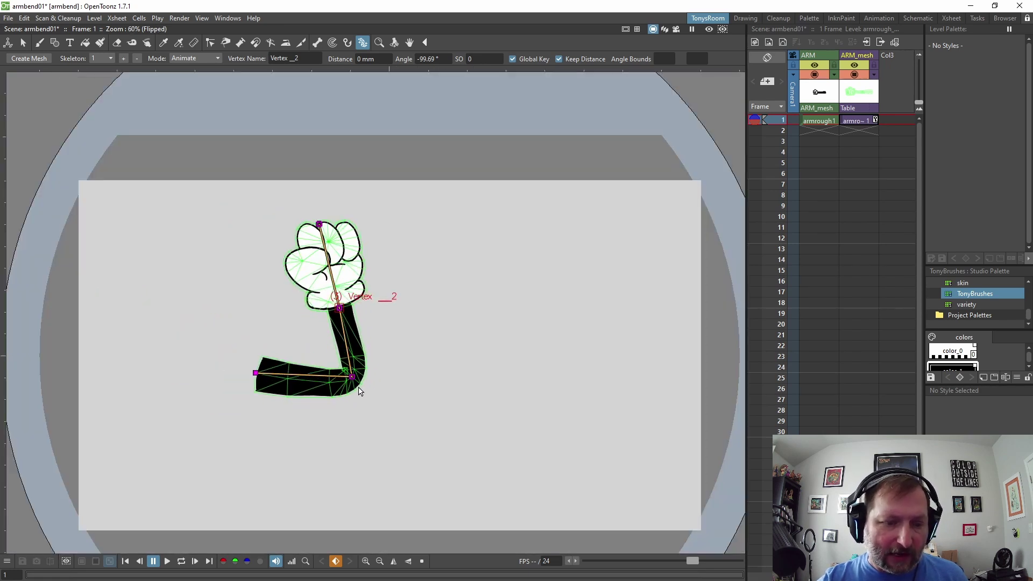
{"action": "scroll", "coordinate": [347, 378], "scroll_direction": "up", "scroll_amount": 1}
{"action": "scroll", "coordinate": [348, 373], "scroll_direction": "up", "scroll_amount": 1}
{"action": "scroll", "coordinate": [347, 373], "scroll_direction": "up", "scroll_amount": 2}
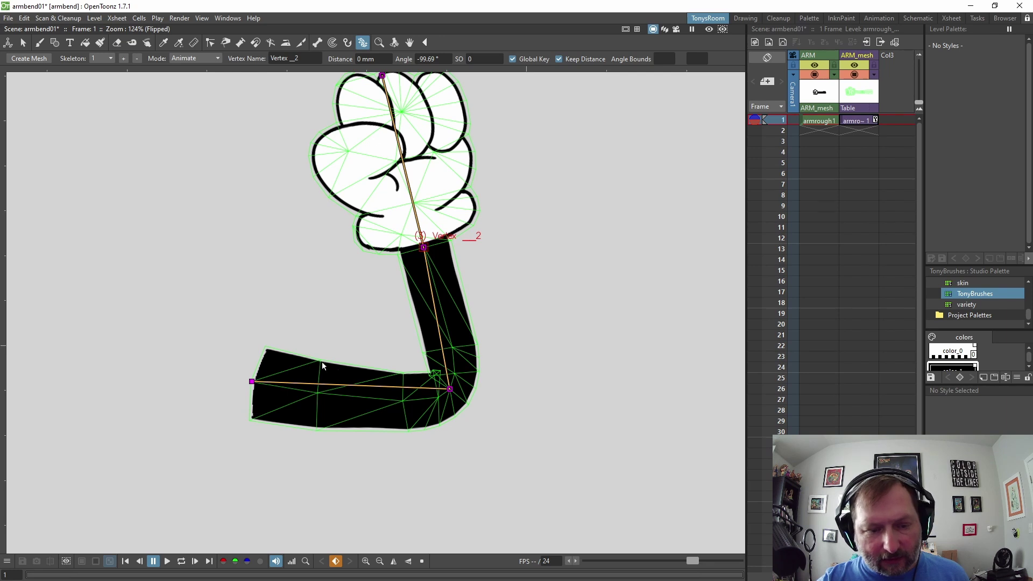
{"action": "left_click_drag", "start_coordinate": [420, 251], "coordinate": [510, 328]}
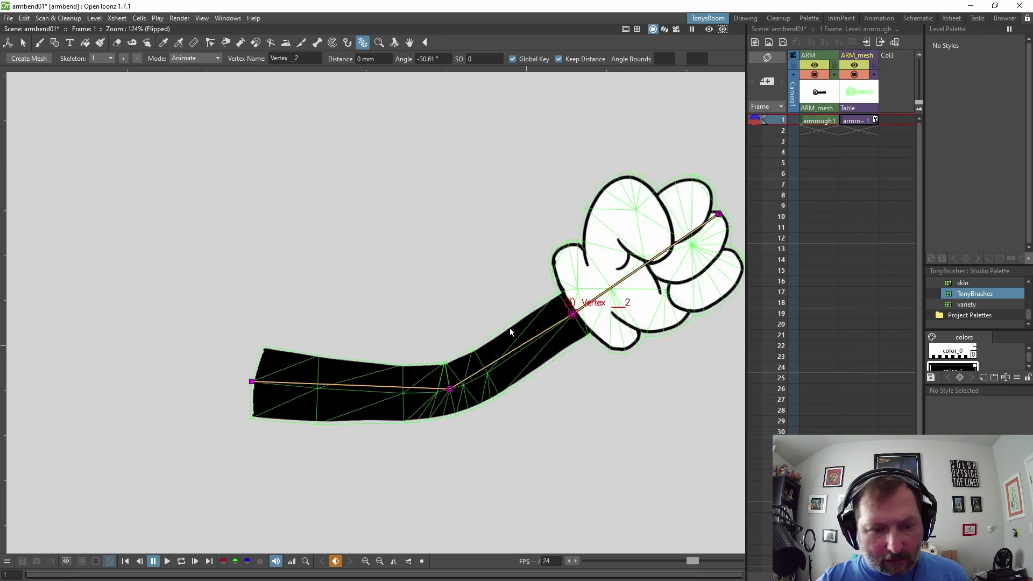
{"action": "key", "text": "ctrl+z"}
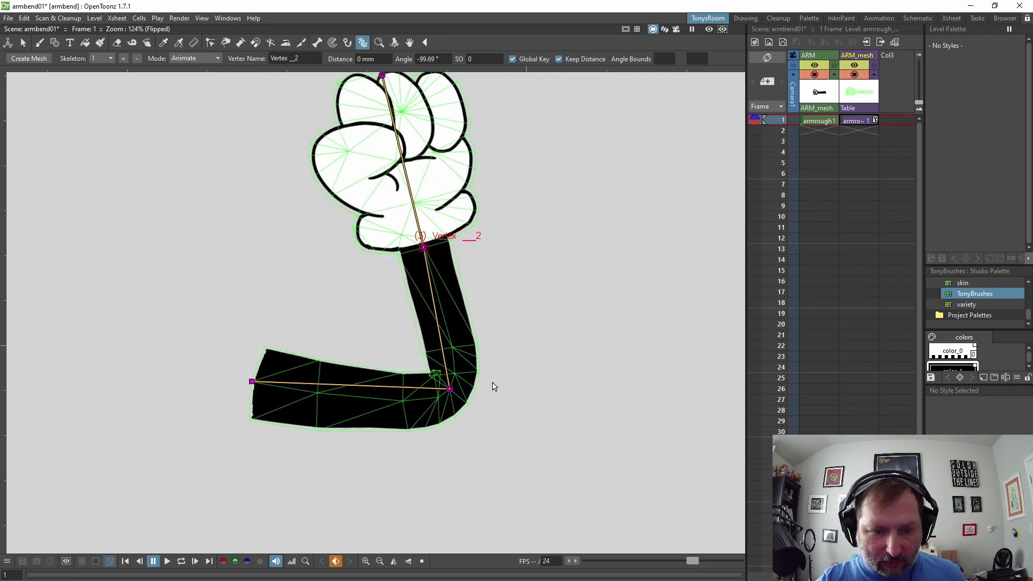
{"action": "key", "text": "ctrl+z"}
Switch to Paint Rigid mode with brush Thickness about 42.
{"action": "left_click", "coordinate": [206, 58]}
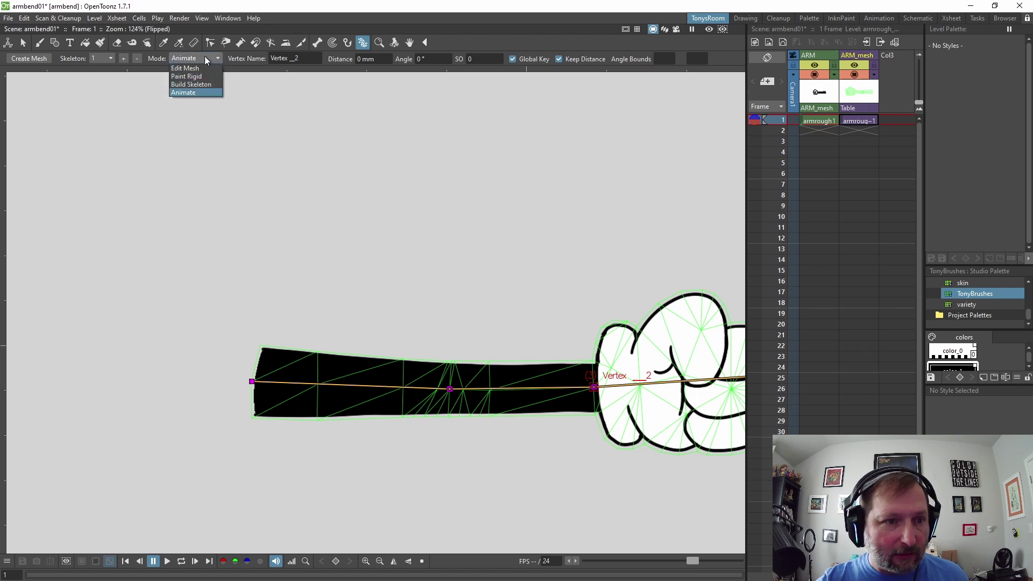
{"action": "left_click", "coordinate": [198, 77]}
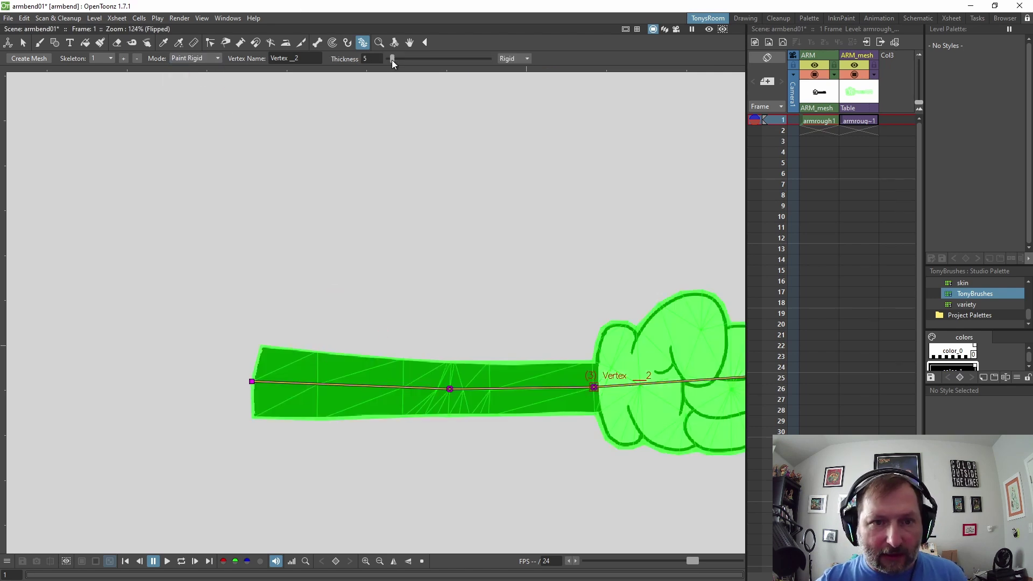
{"action": "left_click_drag", "start_coordinate": [392, 59], "coordinate": [429, 59]}
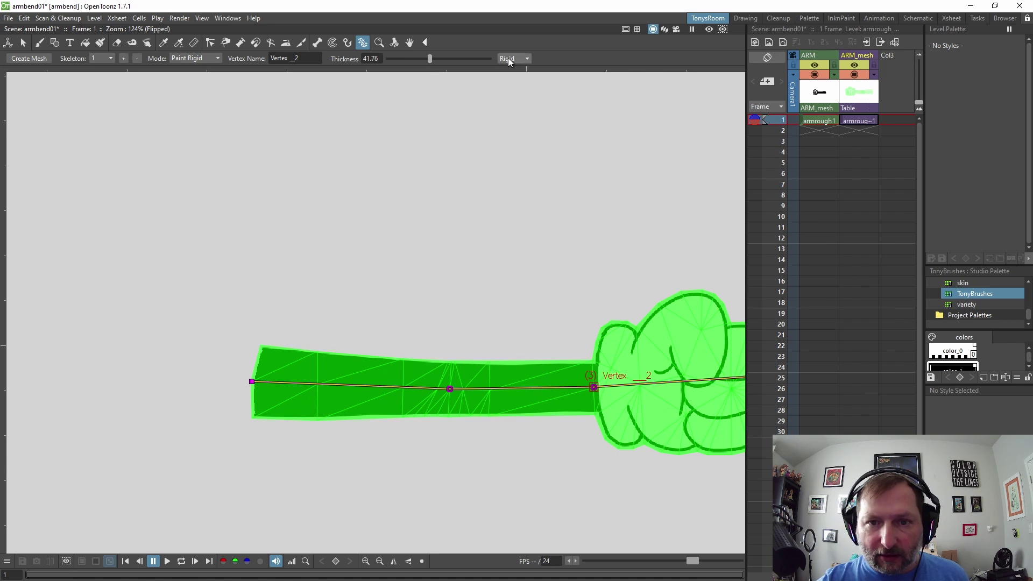
Paint the shoulder end's upper edge, lower edge and interior as rigid.
{"action": "left_click_drag", "start_coordinate": [267, 355], "coordinate": [315, 344]}
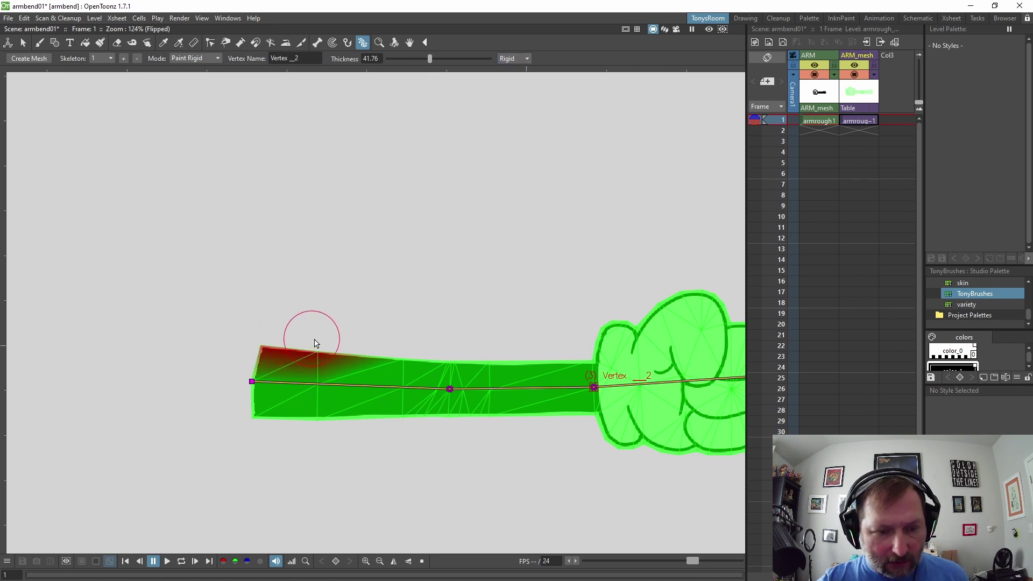
{"action": "left_click_drag", "start_coordinate": [261, 408], "coordinate": [308, 426]}
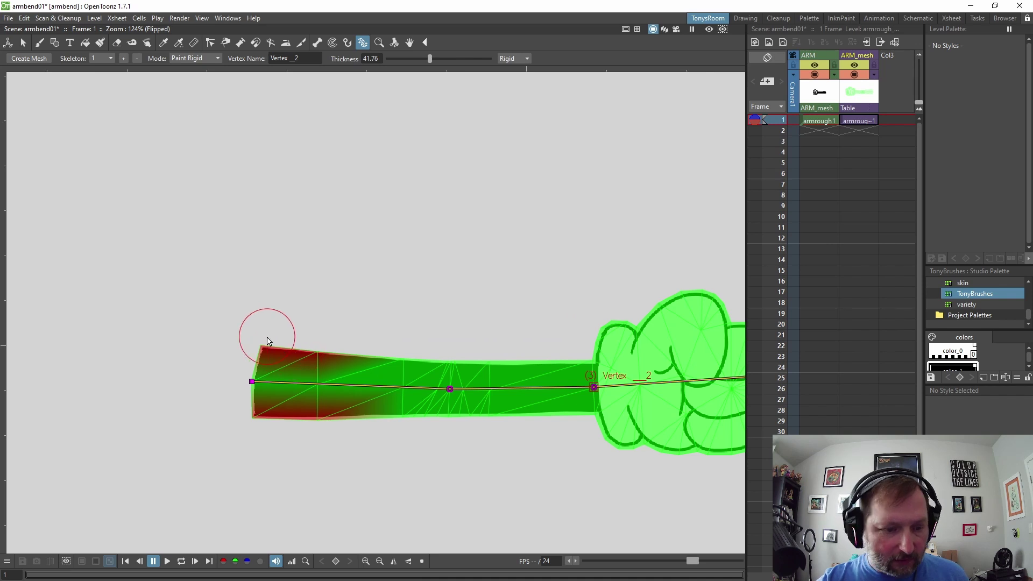
{"action": "left_click_drag", "start_coordinate": [280, 347], "coordinate": [254, 375]}
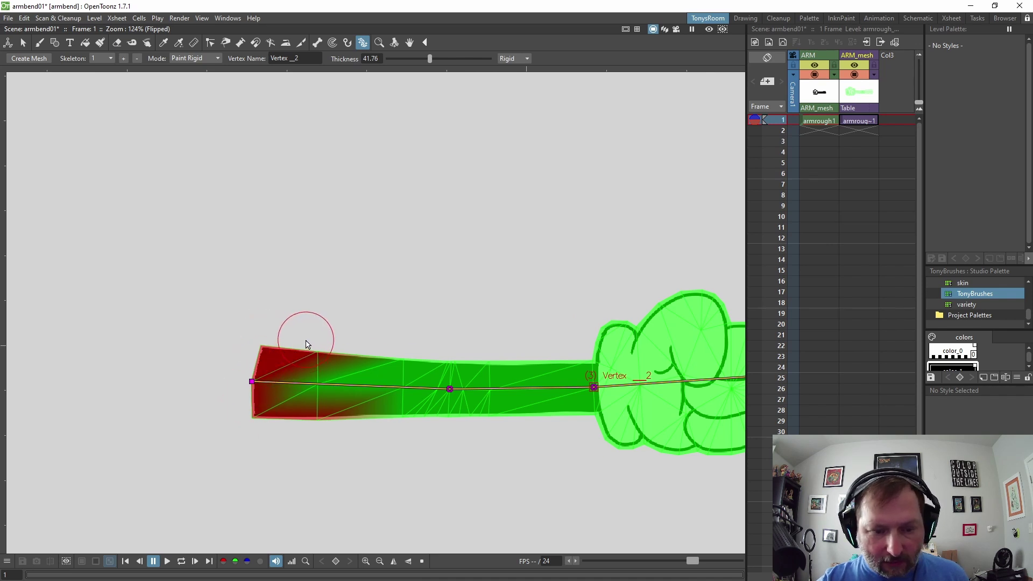
{"action": "left_click_drag", "start_coordinate": [304, 346], "coordinate": [311, 399]}
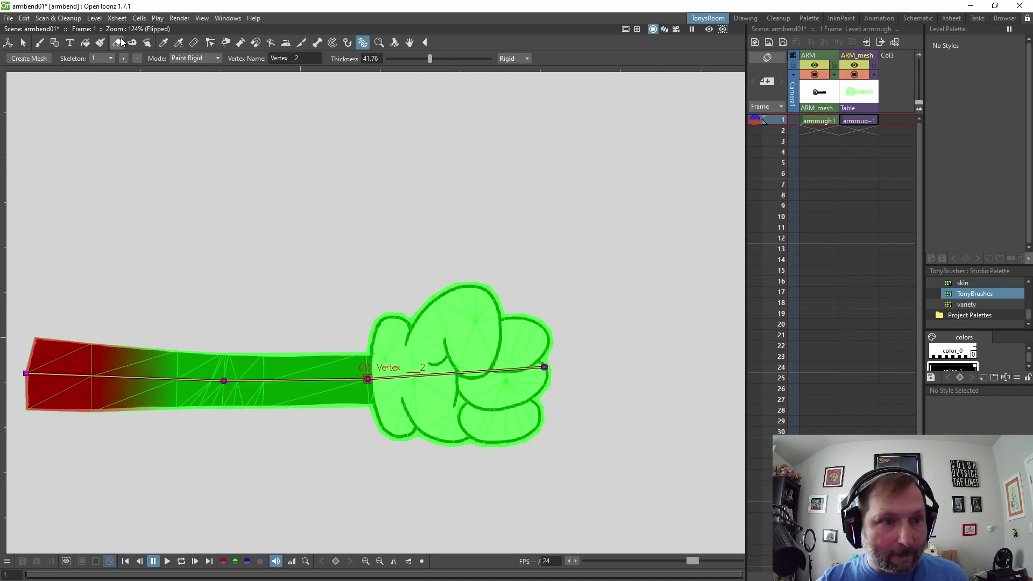
In Animate mode, swing the forearm and fist upward at the elbow, then undo to straight.
{"action": "left_click", "coordinate": [209, 60]}
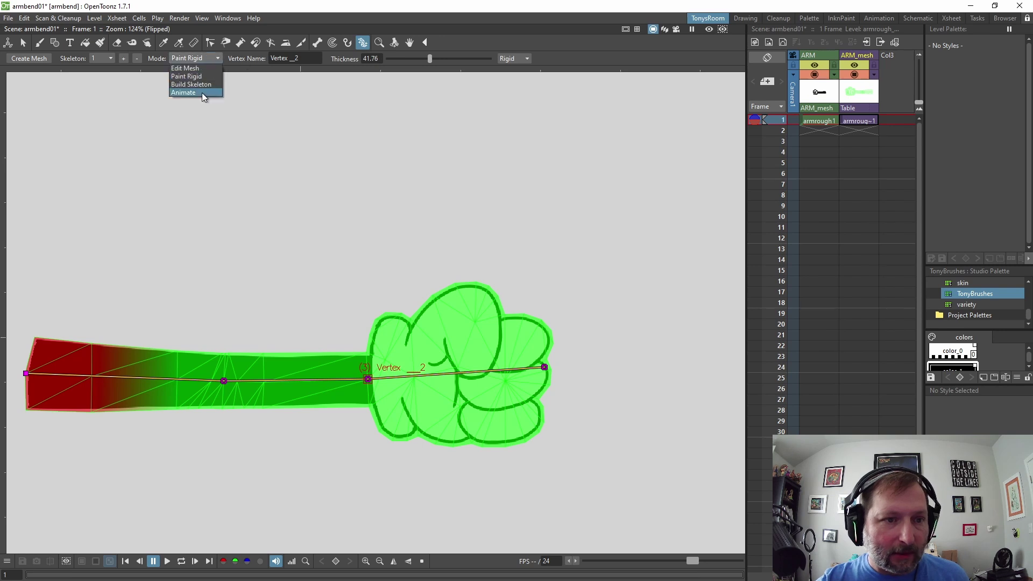
{"action": "left_click", "coordinate": [197, 96]}
{"action": "mouse_move", "coordinate": [373, 370]}
{"action": "left_mouse_down"}
{"action": "mouse_move", "coordinate": [237, 260]}
{"action": "mouse_move", "coordinate": [212, 250]}
{"action": "mouse_move", "coordinate": [200, 256]}
{"action": "mouse_move", "coordinate": [204, 246]}
{"action": "mouse_move", "coordinate": [259, 320]}
{"action": "left_mouse_up"}
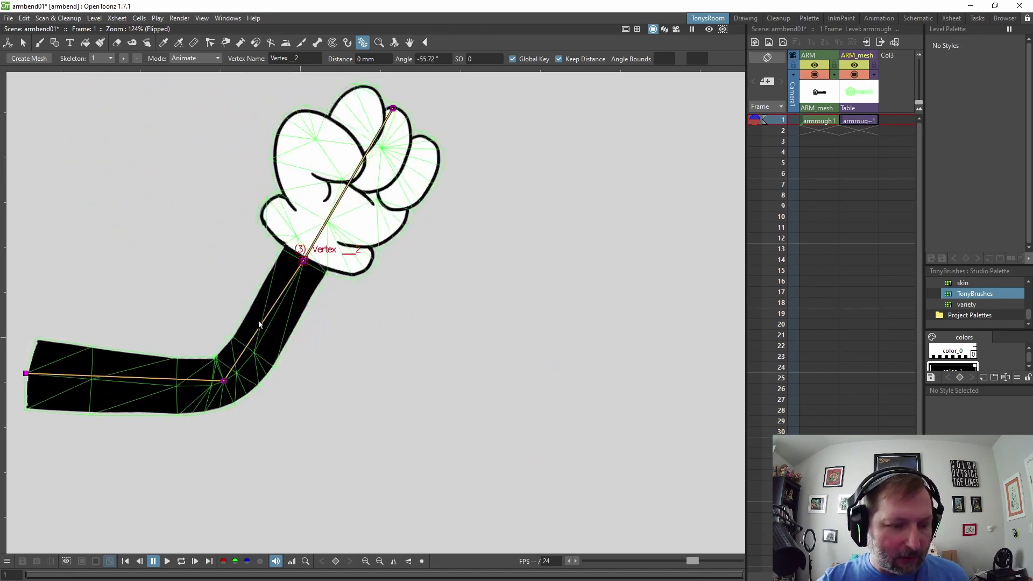
{"action": "key", "text": "ctrl+z"}
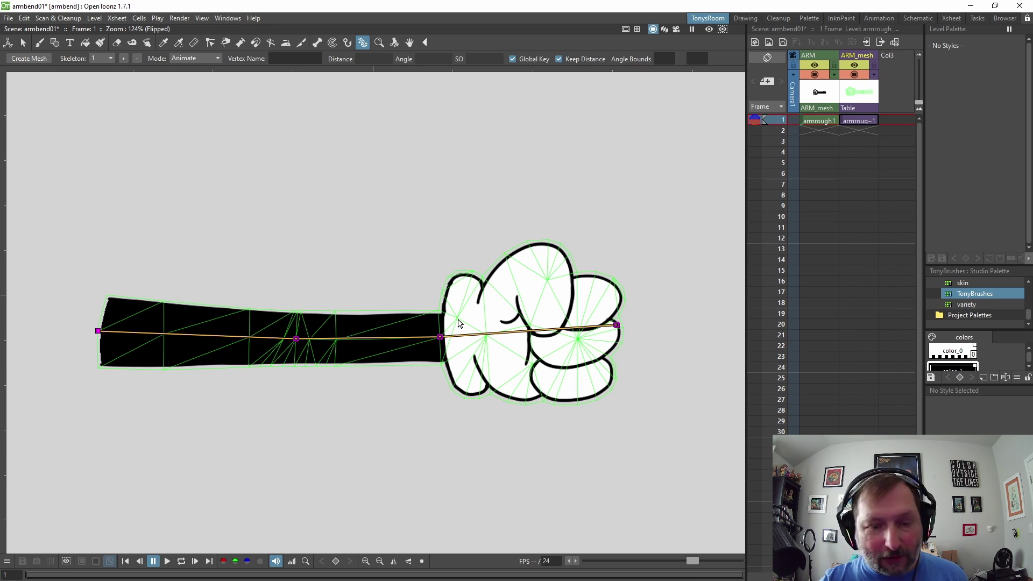